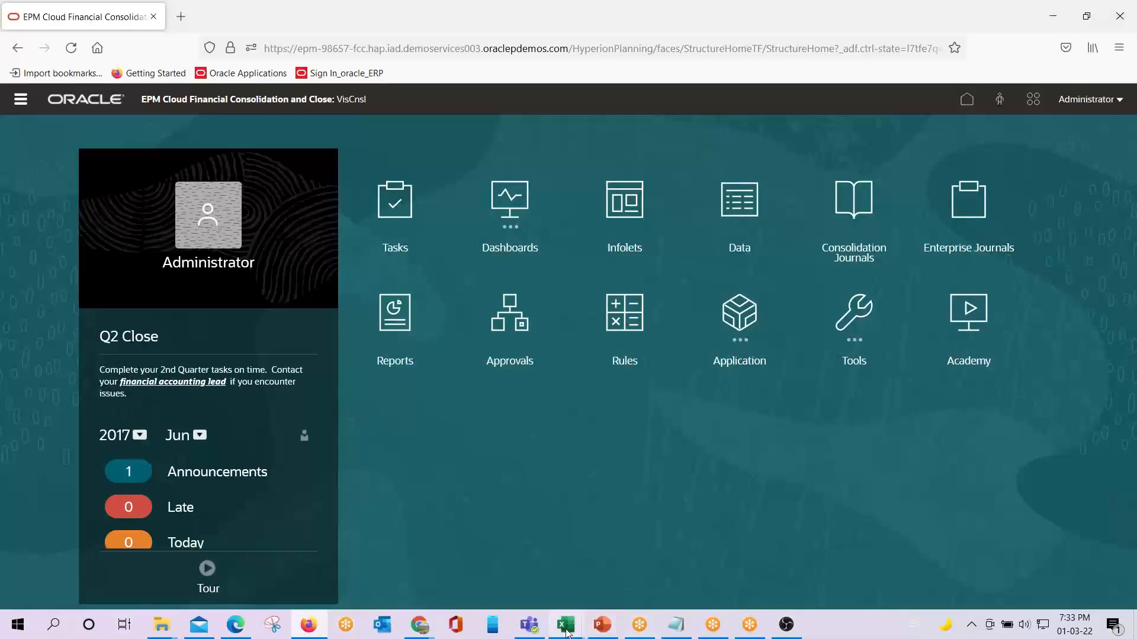
Step: Switch to the FCCS_Example1 workbook in Excel and examine the asset figures of the subsidiary and the purchaser
{"action": "left_click", "coordinate": [629, 574]}
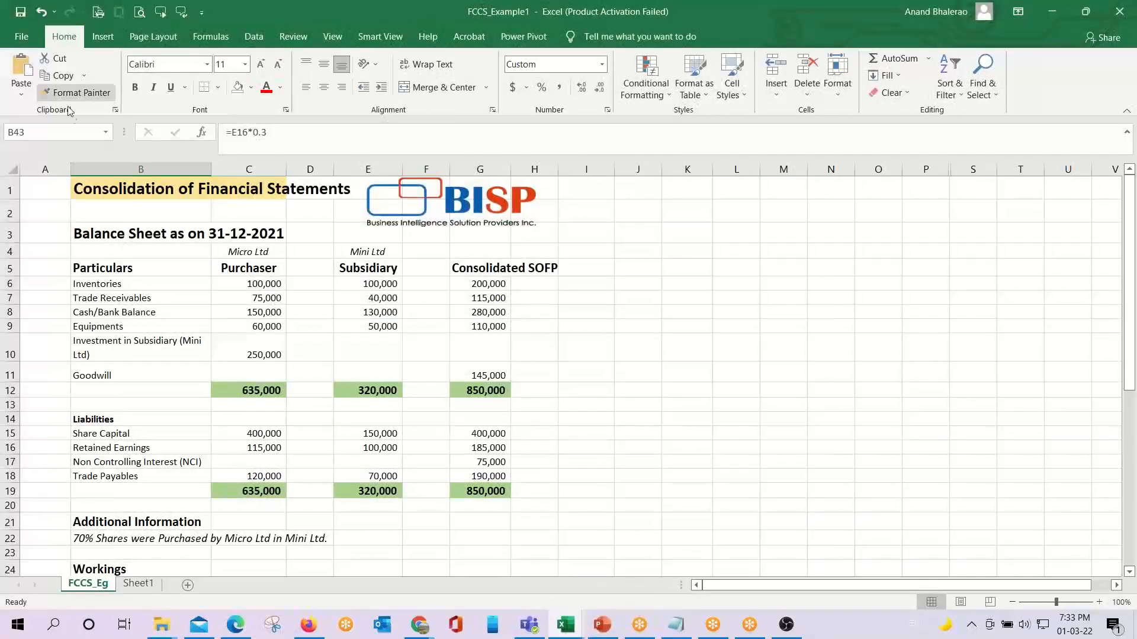
{"action": "left_click", "coordinate": [303, 190]}
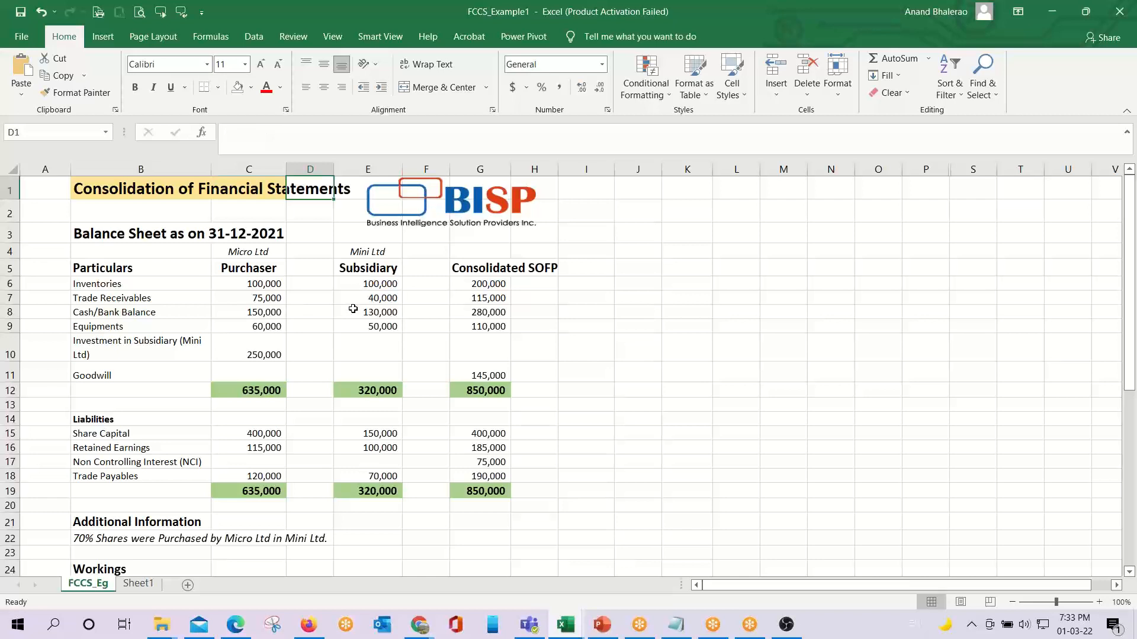
{"action": "left_click", "coordinate": [371, 284]}
{"action": "left_click_drag", "start_coordinate": [371, 283], "coordinate": [368, 315]}
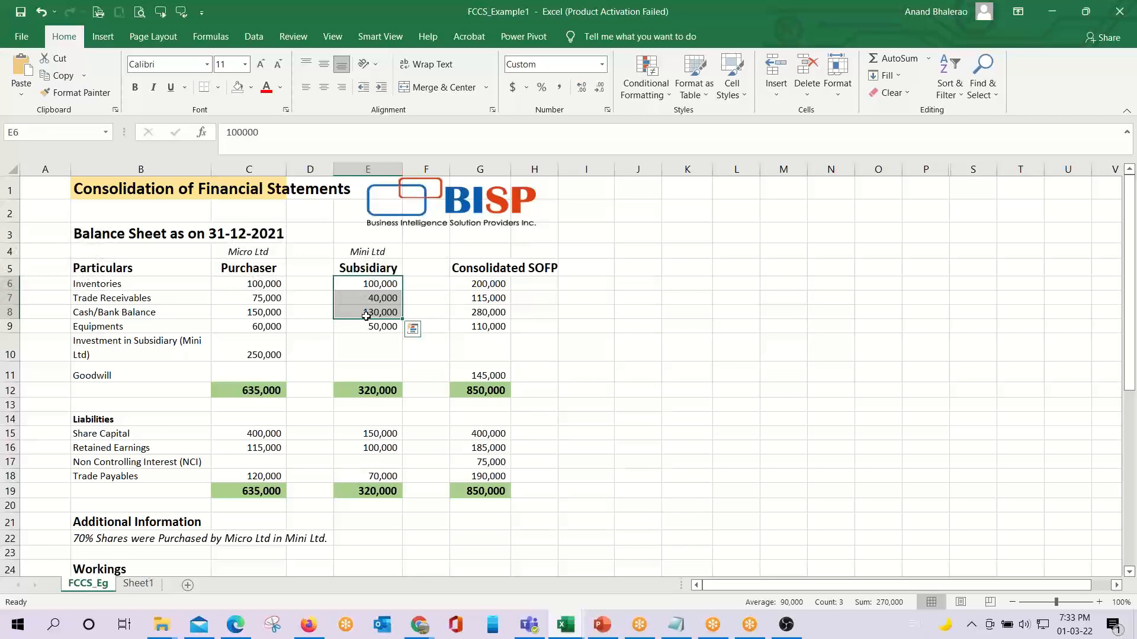
{"action": "left_click", "coordinate": [276, 288]}
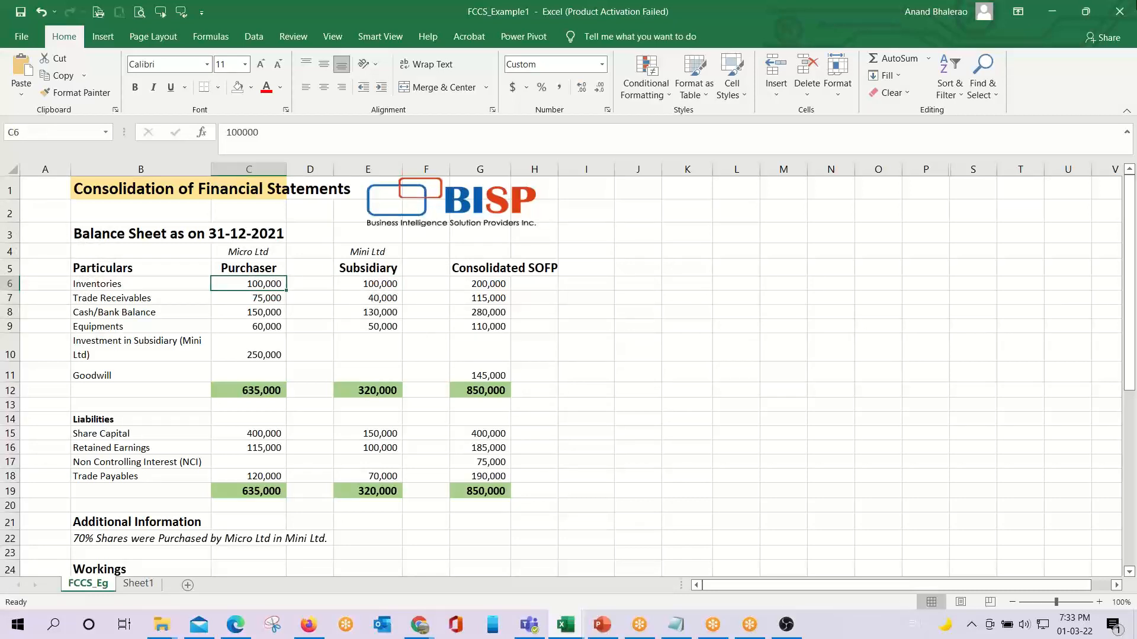
{"action": "key", "text": "Down"}
{"action": "key", "text": "Up"}
{"action": "key", "text": "Up"}
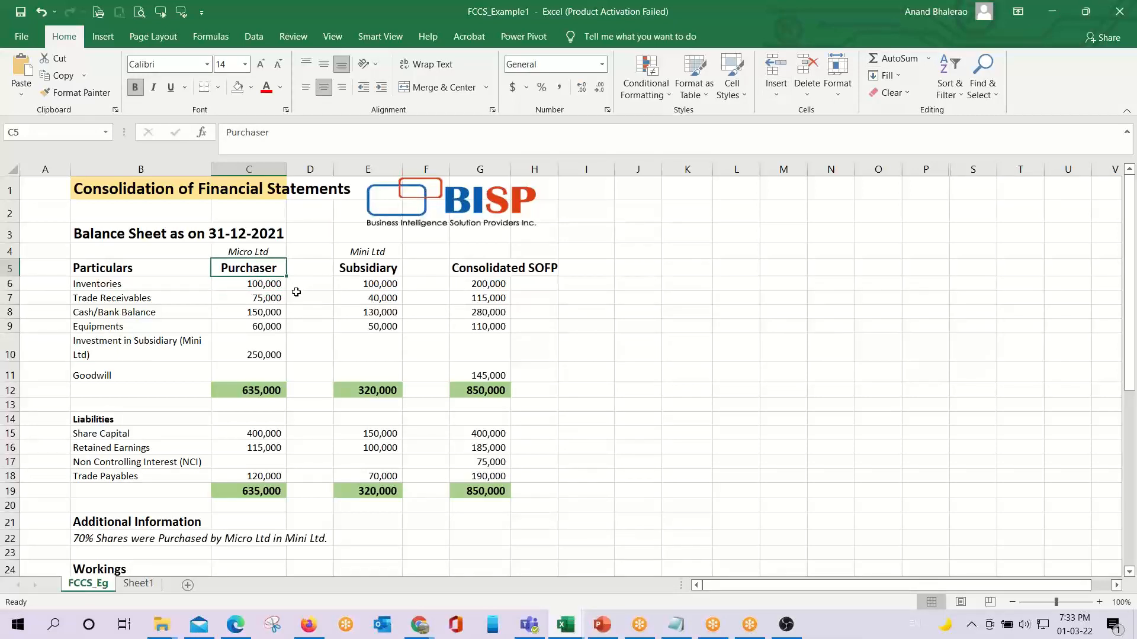
Step: Compare the Micro Ltd and Mini Ltd column headings of the balance sheet with their roles as purchaser and subsidiary
{"action": "left_click", "coordinate": [379, 312]}
{"action": "left_click", "coordinate": [231, 264]}
{"action": "left_click", "coordinate": [234, 252]}
{"action": "left_click", "coordinate": [400, 252]}
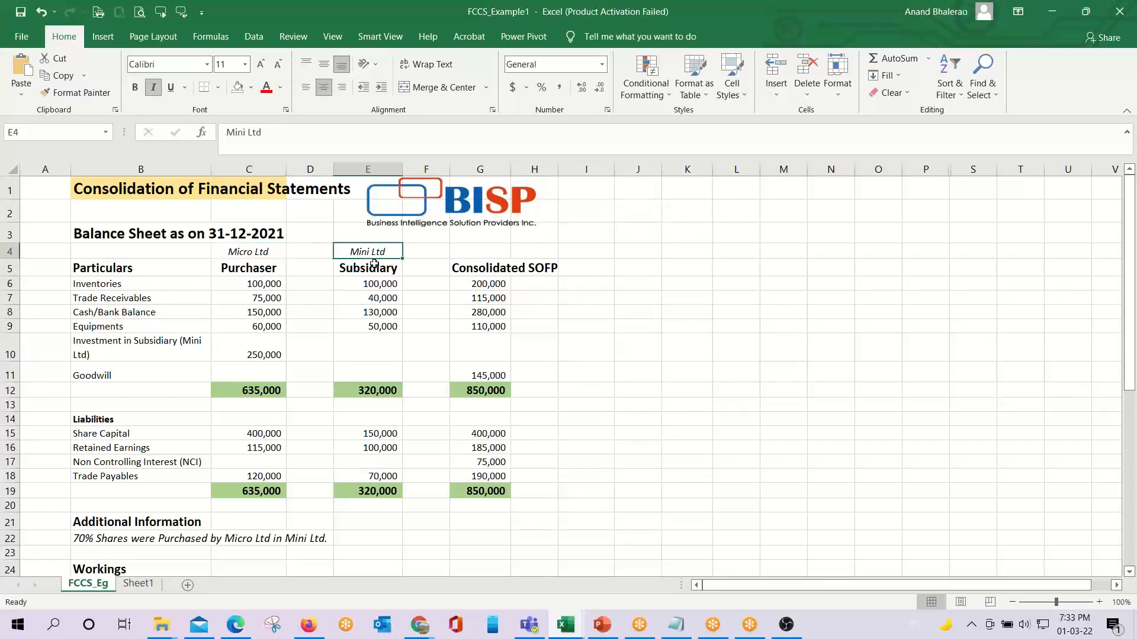
{"action": "left_click", "coordinate": [265, 272]}
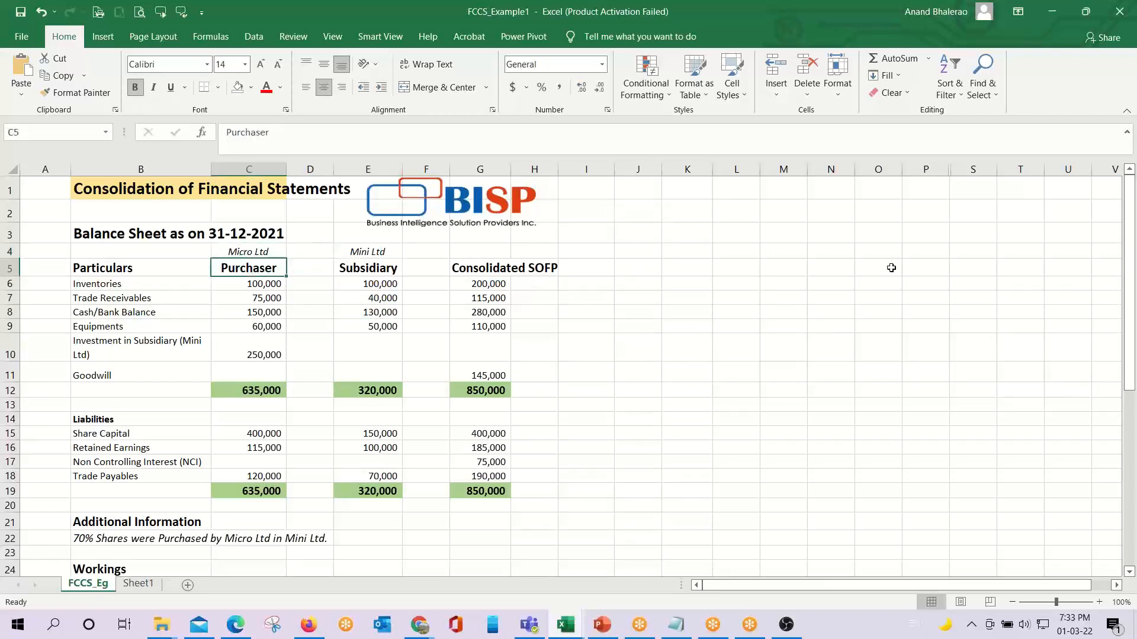
{"action": "key", "text": "Right"}
{"action": "key", "text": "Right"}
{"action": "key", "text": "Down"}
{"action": "key", "text": "Down"}
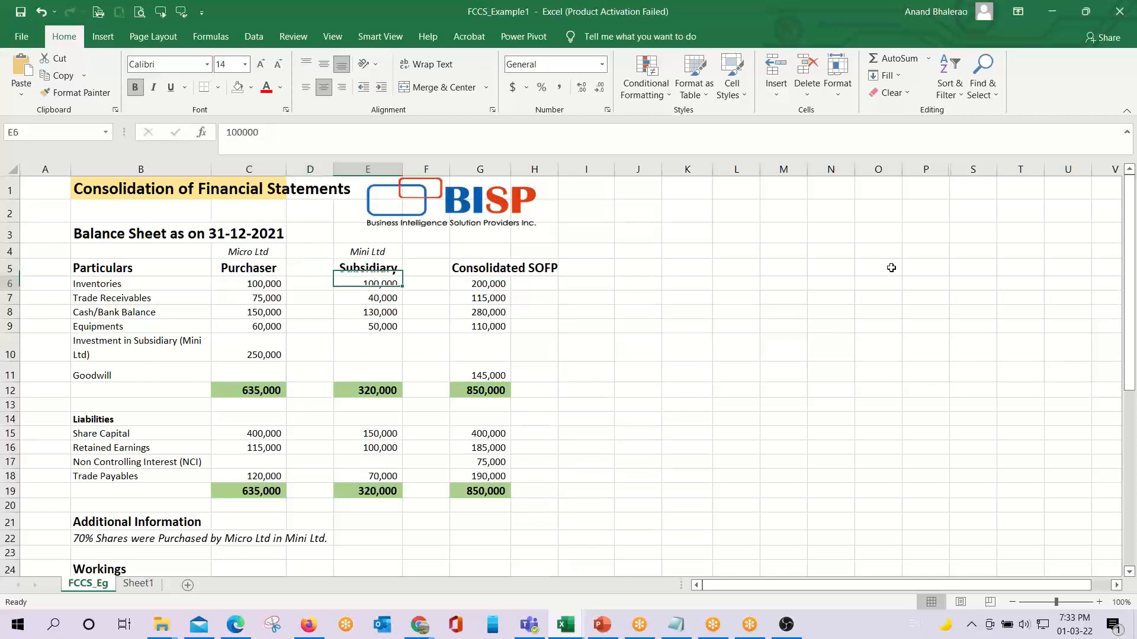
{"action": "key", "text": "Left"}
{"action": "key", "text": "Up"}
{"action": "key", "text": "Left"}
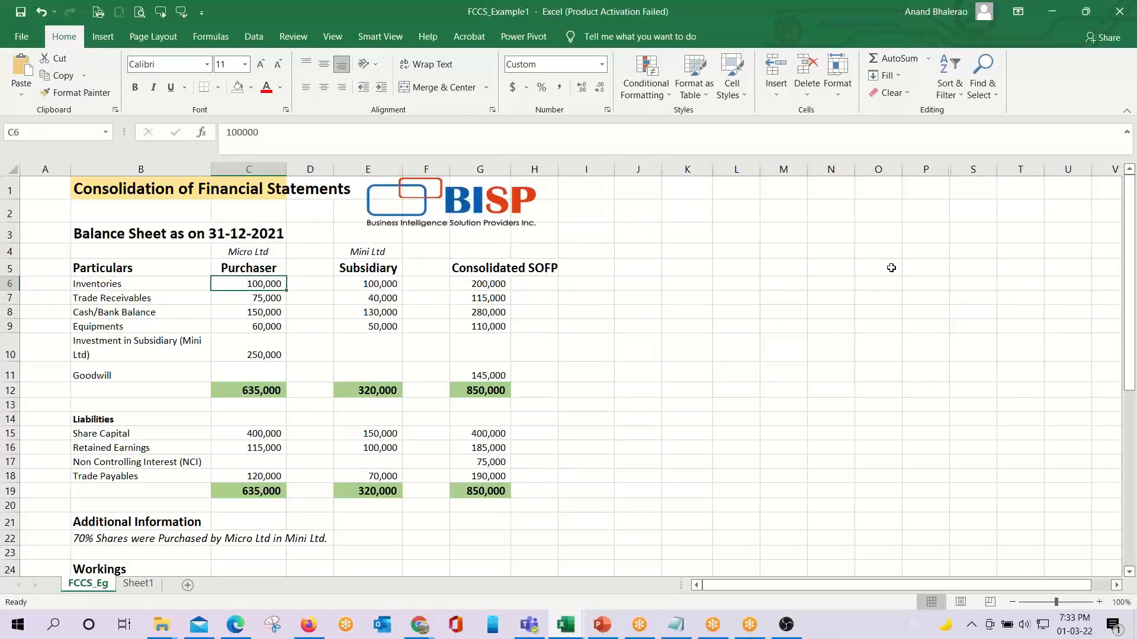
Step: Examine the purchaser's asset amounts from Inventories down and its share capital and retained earnings under Liabilities
{"action": "key", "text": "shift+Down"}
{"action": "key", "text": "shift+Down"}
{"action": "key", "text": "shift+Down"}
{"action": "key", "text": "shift+Down"}
{"action": "key", "text": "shift+Down"}
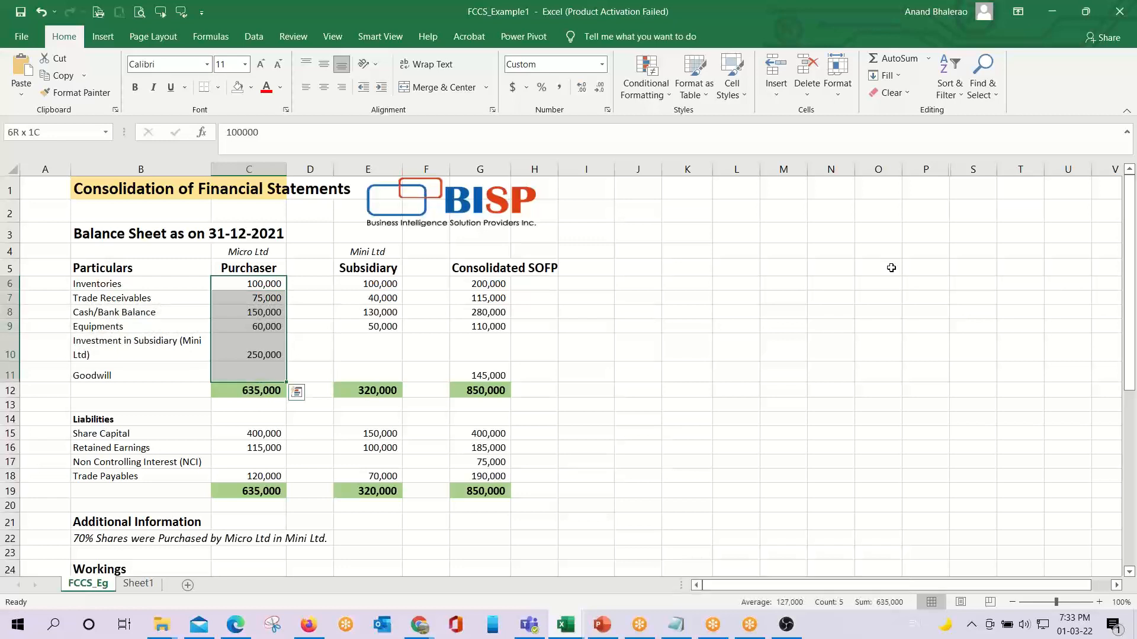
{"action": "key", "text": "shift+Up"}
{"action": "key", "text": "Down"}
{"action": "key", "text": "Down"}
{"action": "key", "text": "Down"}
{"action": "key", "text": "Down"}
{"action": "key", "text": "Down"}
{"action": "key", "text": "Down"}
{"action": "key", "text": "Down"}
{"action": "key", "text": "Down"}
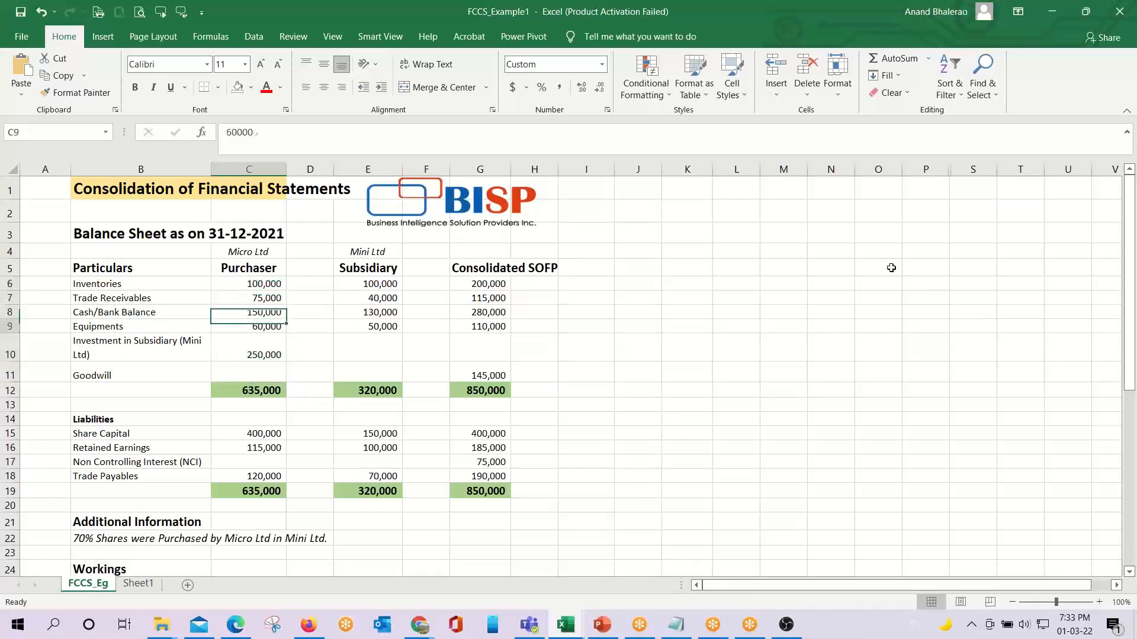
{"action": "key", "text": "shift+Down"}
{"action": "key", "text": "shift+Down"}
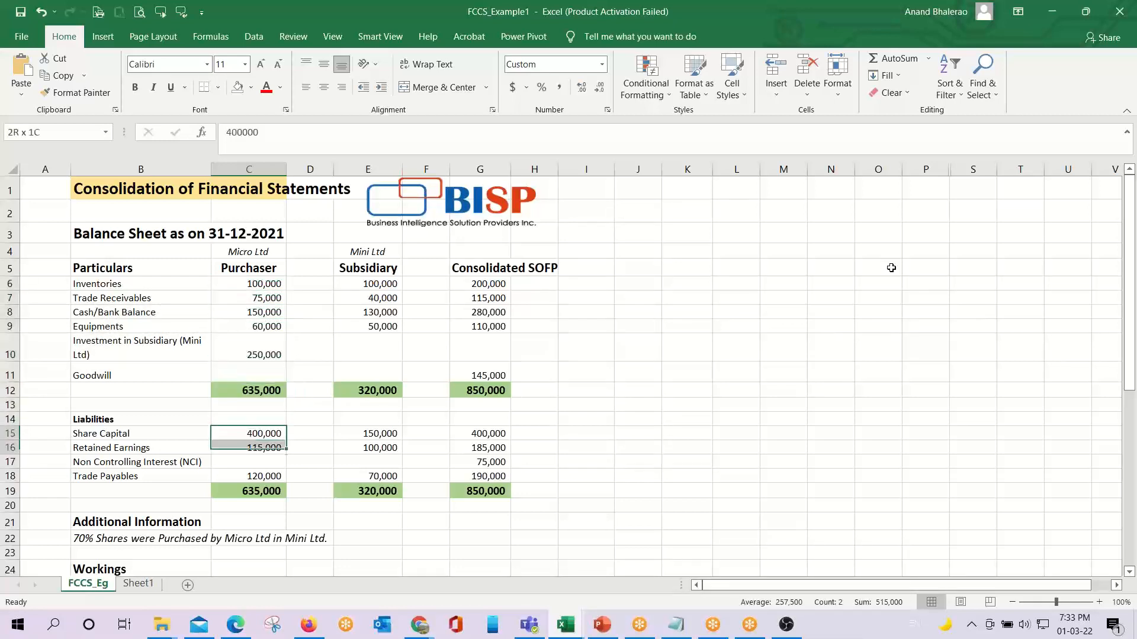
Step: Change the Purchaser column heading in C5 to "Purchaser/Parent"
{"action": "key", "text": "Up"}
{"action": "key", "text": "Up"}
{"action": "key", "text": "Up"}
{"action": "key", "text": "Up"}
{"action": "key", "text": "Up"}
{"action": "key", "text": "Up"}
{"action": "key", "text": "Up"}
{"action": "key", "text": "Up"}
{"action": "key", "text": "Up"}
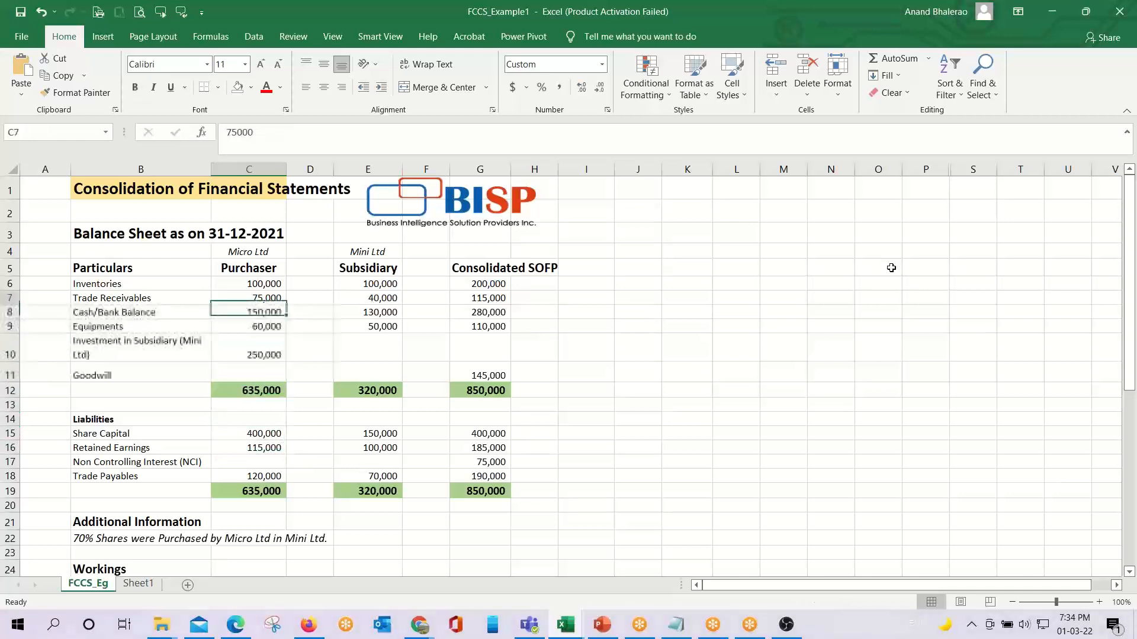
{"action": "key", "text": "F2"}
{"action": "type", "text": "/Parent"}
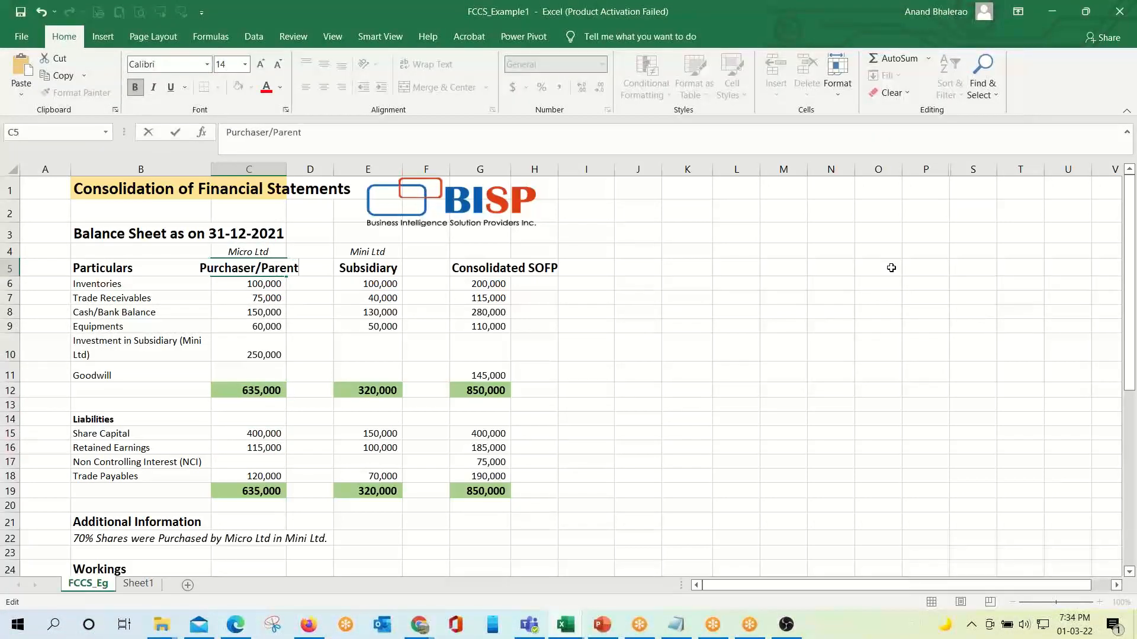
{"action": "key", "text": "Return"}
Step: Go through the Subsidiary column from its heading down to share capital and compare it with the parent's liabilities
{"action": "key", "text": "Up"}
{"action": "key", "text": "Right"}
{"action": "key", "text": "Right"}
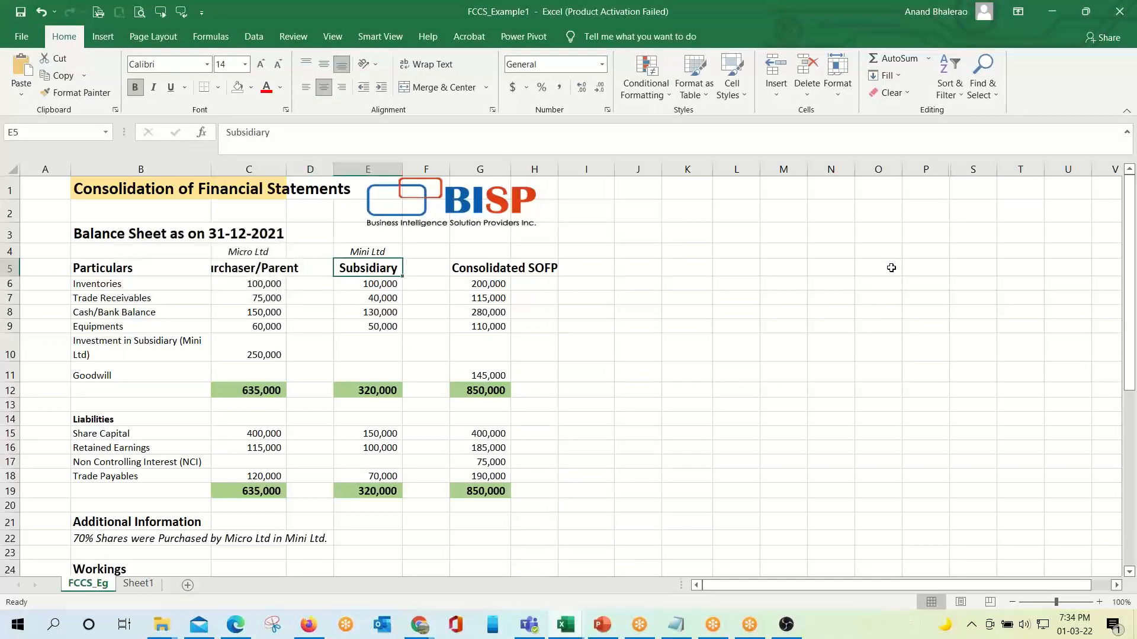
{"action": "key", "text": "Down"}
{"action": "key", "text": "Up"}
{"action": "key", "text": "Down"}
{"action": "key", "text": "Down"}
{"action": "key", "text": "Down"}
{"action": "key", "text": "Down"}
{"action": "key", "text": "Down"}
{"action": "key", "text": "Down"}
{"action": "key", "text": "Down"}
{"action": "key", "text": "Down"}
{"action": "key", "text": "Down"}
{"action": "key", "text": "Down"}
{"action": "key", "text": "Left"}
{"action": "key", "text": "Left"}
{"action": "key", "text": "Right"}
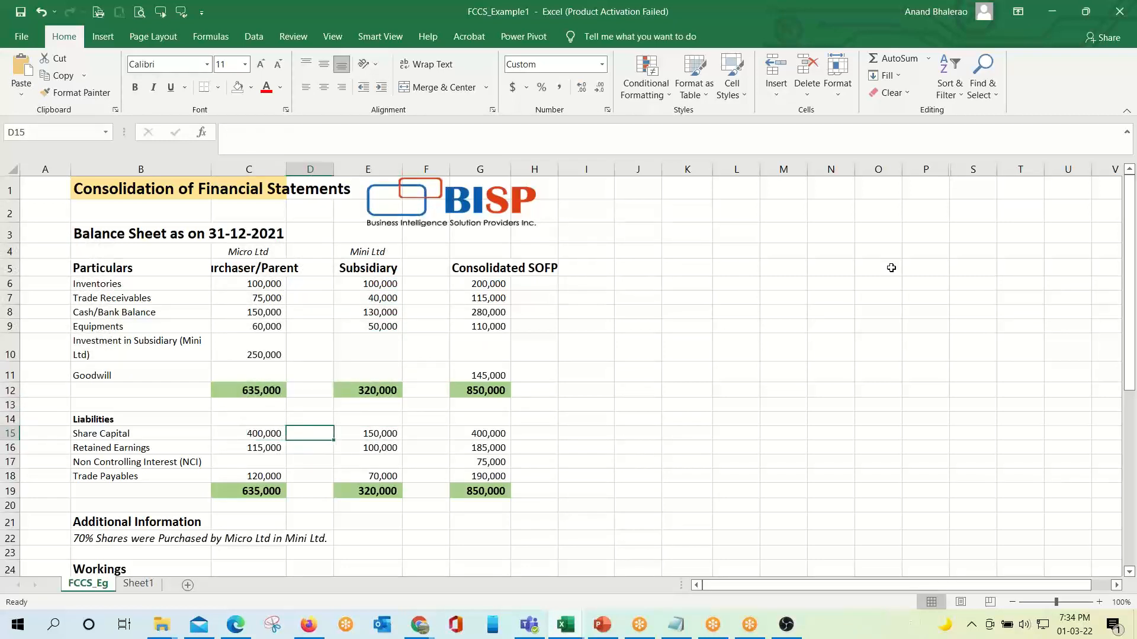
{"action": "key", "text": "Left"}
{"action": "key", "text": "Up"}
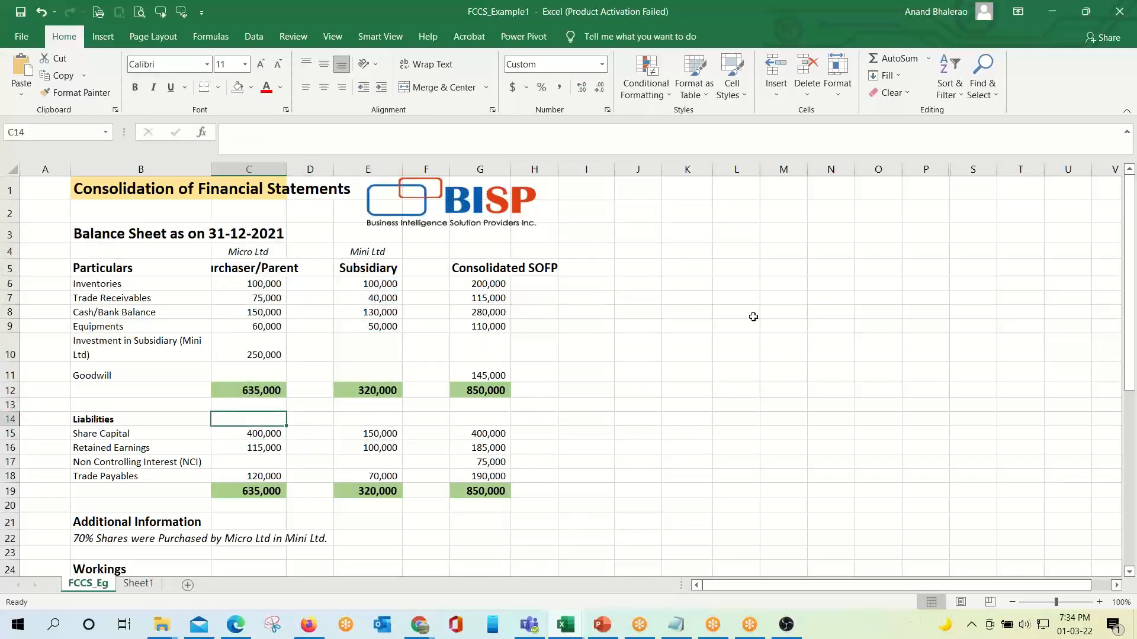
Step: Highlight the Mini Ltd asset figures including their total, and its liability figures from Share Capital to Trade Payables
{"action": "left_click", "coordinate": [379, 285]}
{"action": "left_click_drag", "start_coordinate": [376, 284], "coordinate": [385, 494]}
{"action": "left_click_drag", "start_coordinate": [381, 284], "coordinate": [374, 393]}
{"action": "left_click_drag", "start_coordinate": [381, 434], "coordinate": [373, 478]}
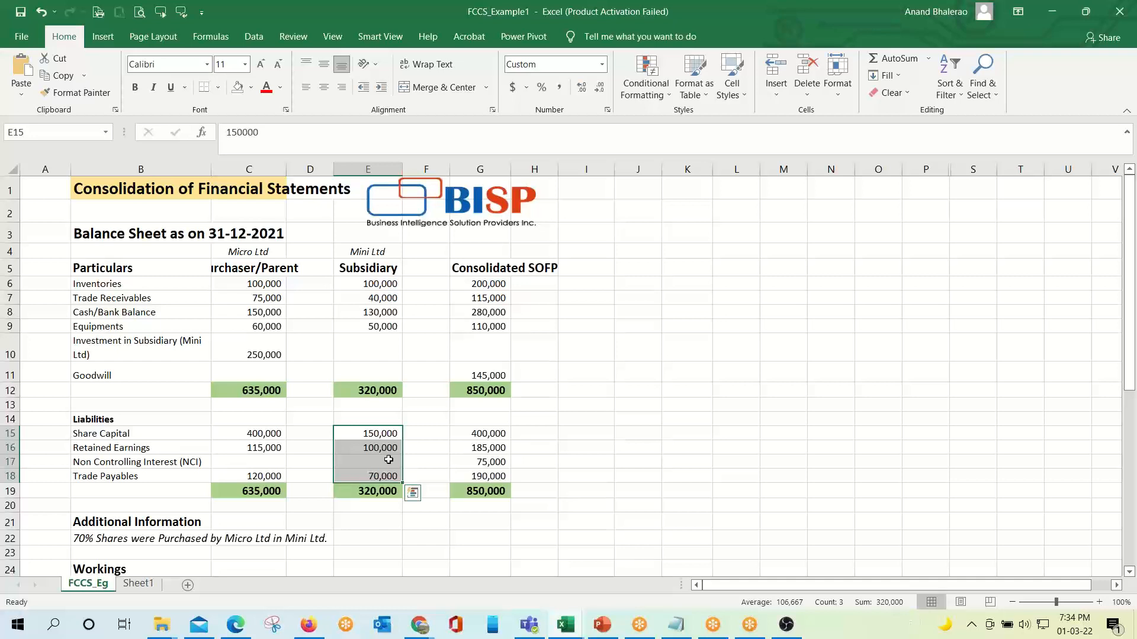
Step: Read the note on Micro Ltd's share purchase in Mini Ltd under Additional Information
{"action": "scroll", "coordinate": [681, 370], "scroll_direction": "down", "scroll_amount": 1}
{"action": "scroll", "coordinate": [682, 370], "scroll_direction": "down", "scroll_amount": 1}
{"action": "scroll", "coordinate": [686, 358], "scroll_direction": "up", "scroll_amount": 2}
{"action": "scroll", "coordinate": [515, 396], "scroll_direction": "down", "scroll_amount": 1}
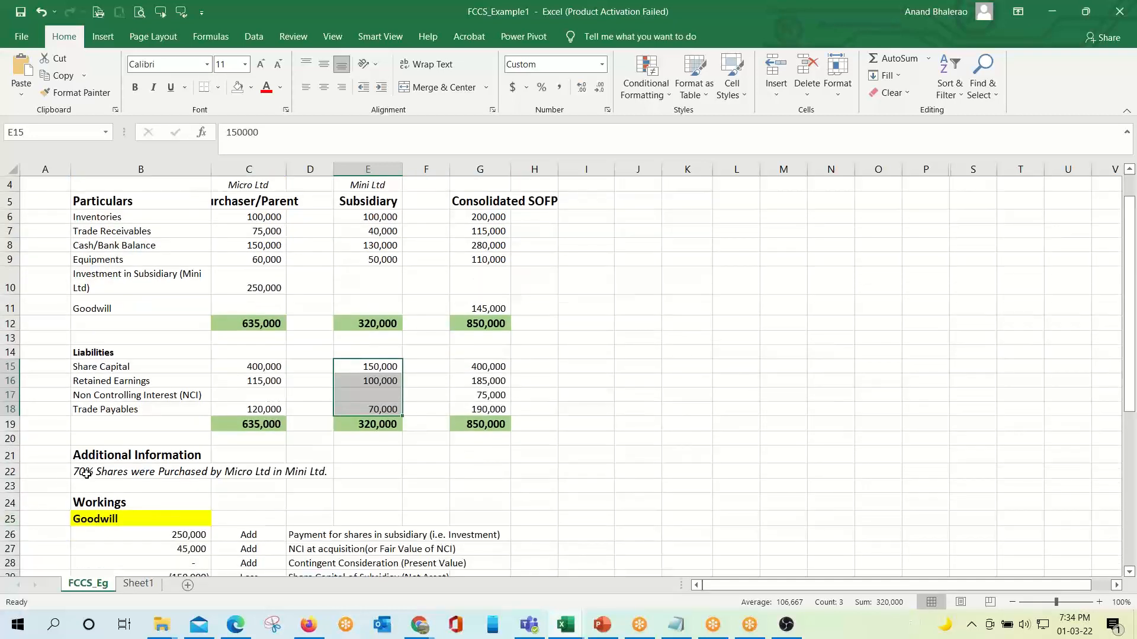
{"action": "left_click", "coordinate": [87, 474]}
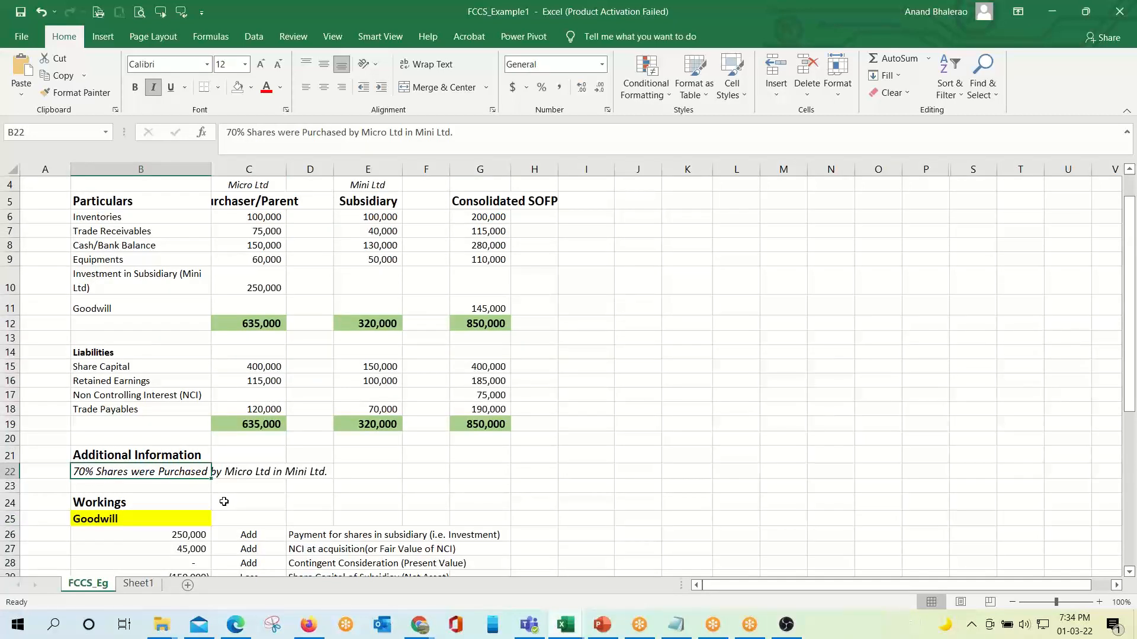
Step: Wrap the text of the Purchaser/Parent heading in cell C5
{"action": "scroll", "coordinate": [224, 502], "scroll_direction": "up", "scroll_amount": 1}
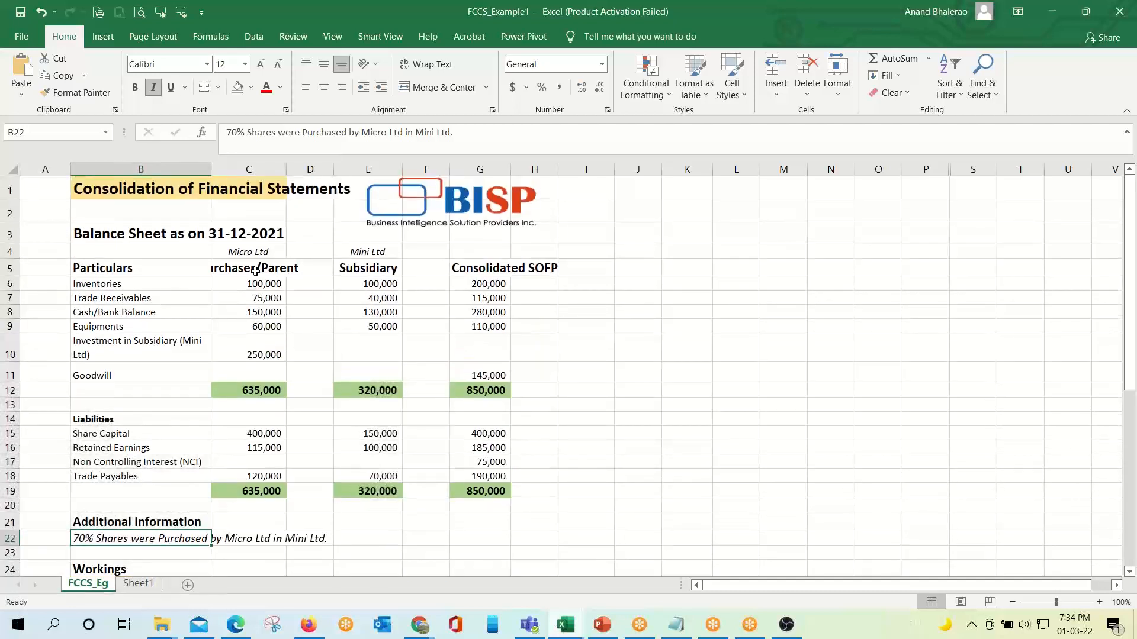
{"action": "left_click", "coordinate": [255, 271]}
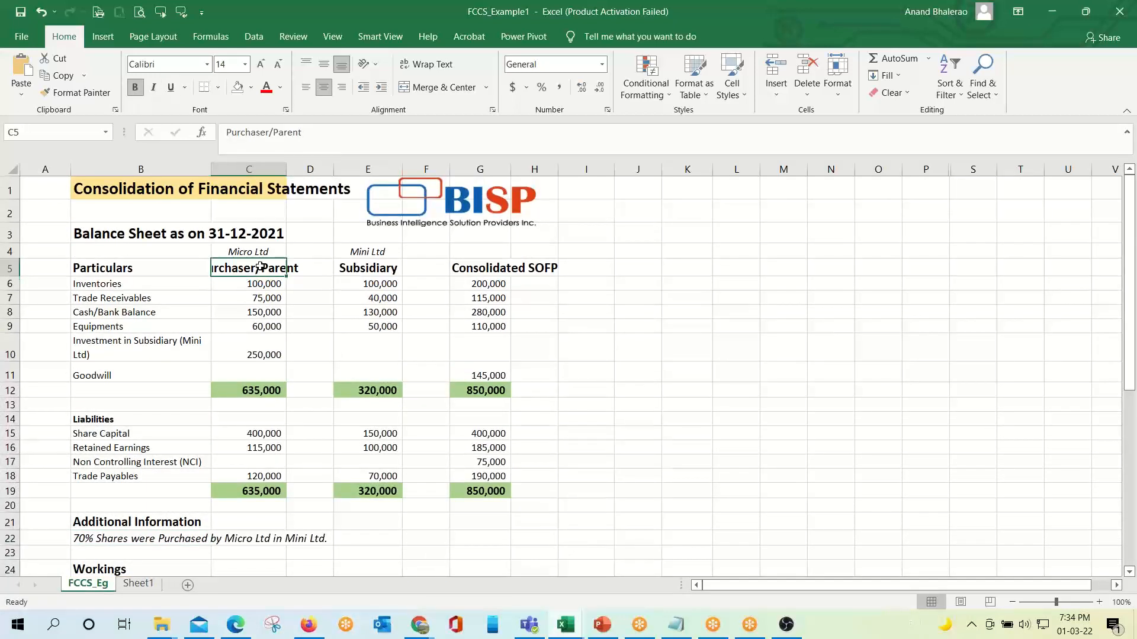
{"action": "left_click", "coordinate": [430, 65]}
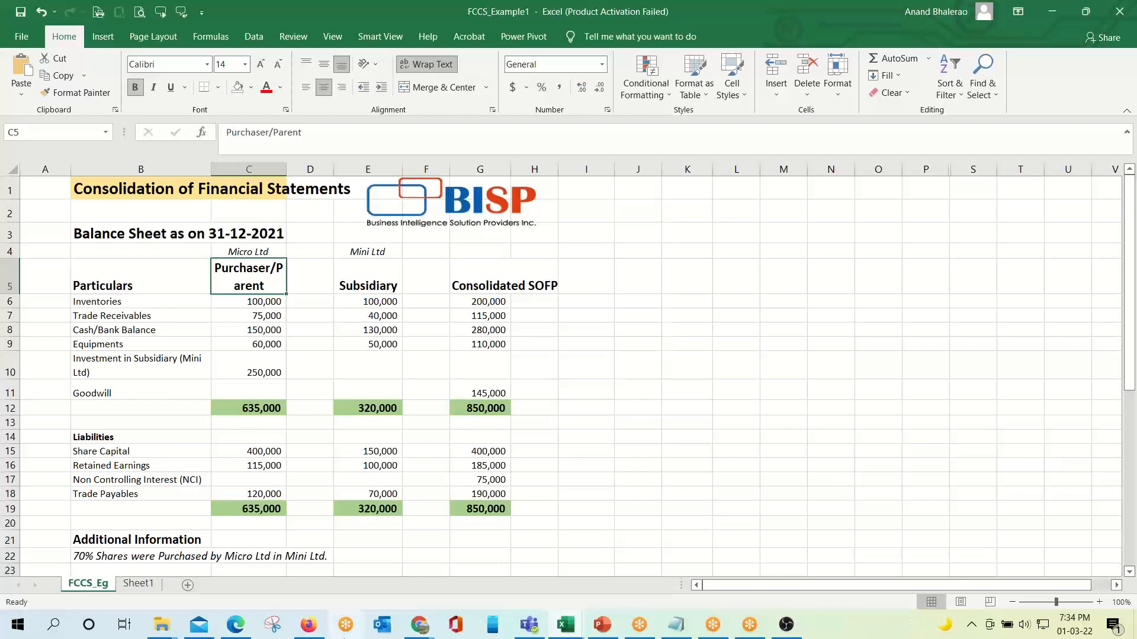
Step: Switch to the FCCS_Introduction presentation in PowerPoint and review the Consolidation / Subsidiary criteria on the Consolidation Types slide
{"action": "left_click", "coordinate": [604, 625]}
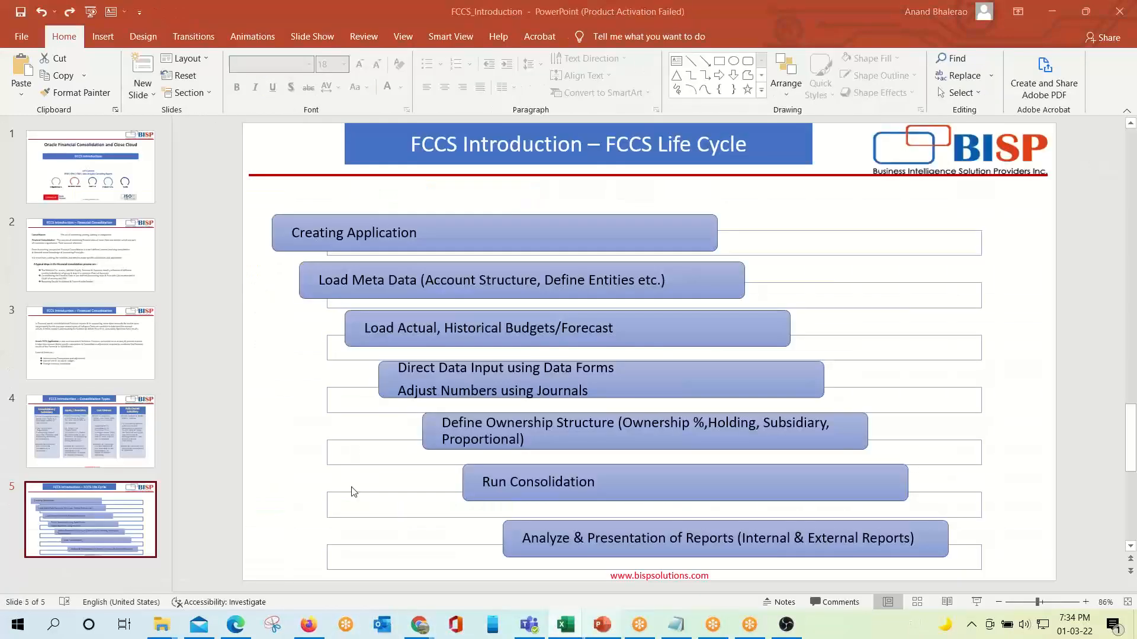
{"action": "left_click", "coordinate": [95, 424]}
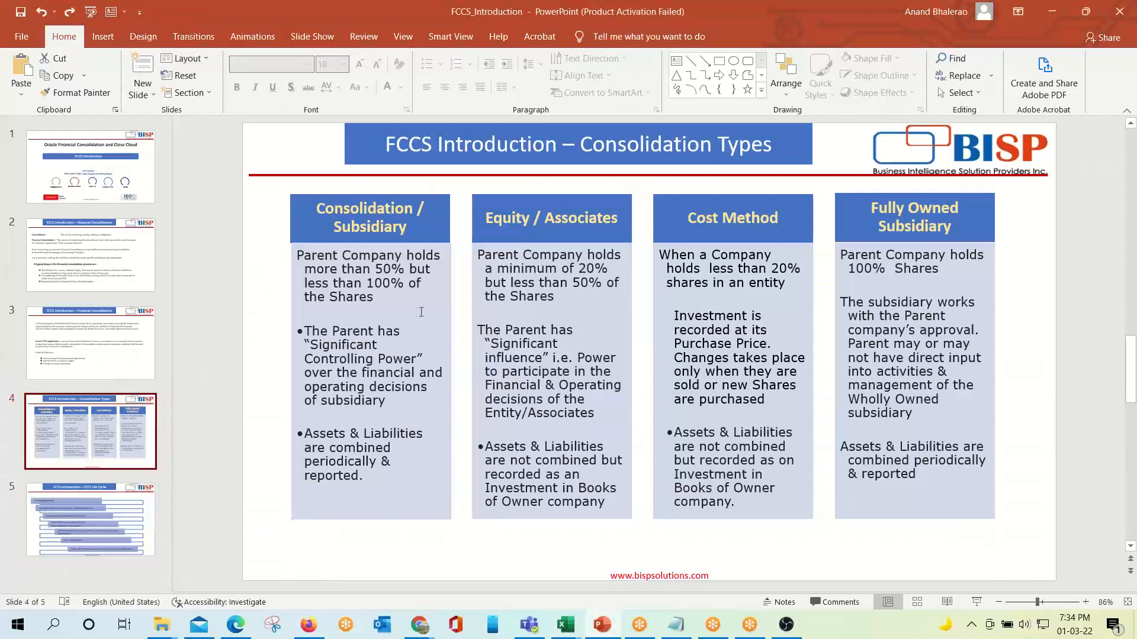
{"action": "left_click", "coordinate": [393, 302]}
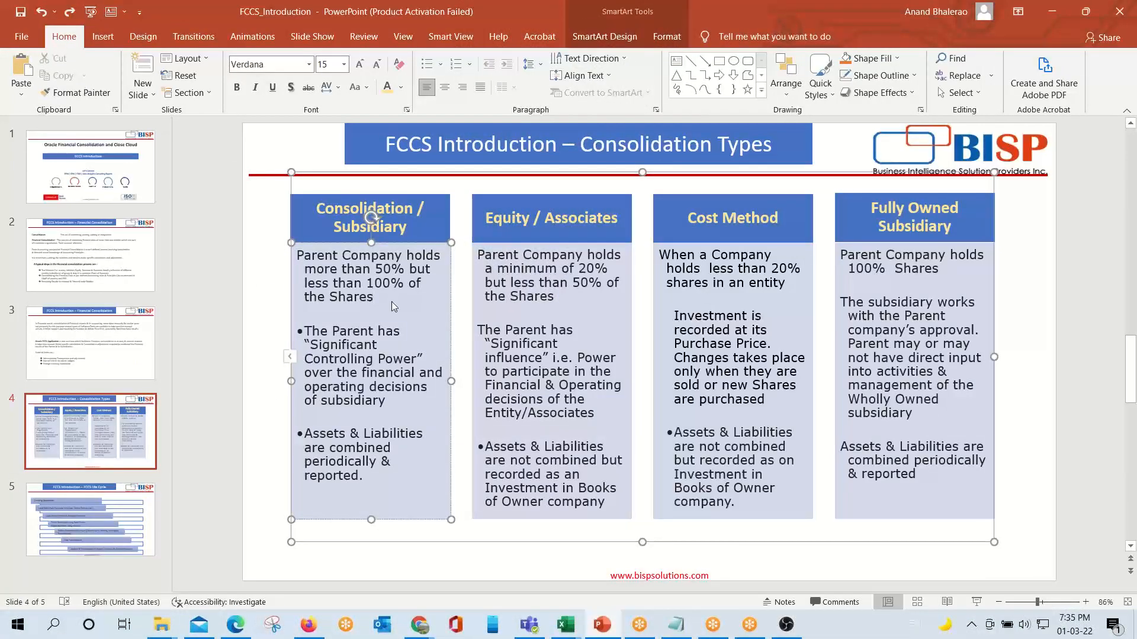
Step: Switch back to the FCCS_Example1 workbook in Excel and compare the Inventories amounts of the parent and the subsidiary
{"action": "key", "text": "alt+Tab"}
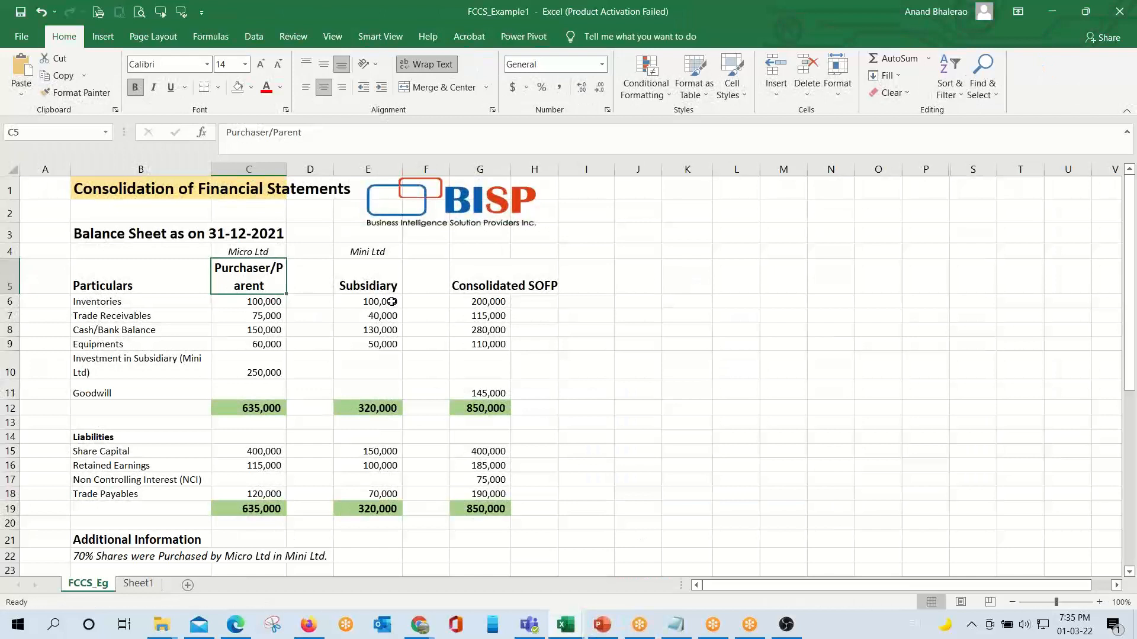
{"action": "key", "text": "Down"}
{"action": "key", "text": "Down"}
{"action": "key", "text": "Up"}
{"action": "key", "text": "Right"}
{"action": "key", "text": "Right"}
{"action": "key", "text": "Right"}
{"action": "key", "text": "Right"}
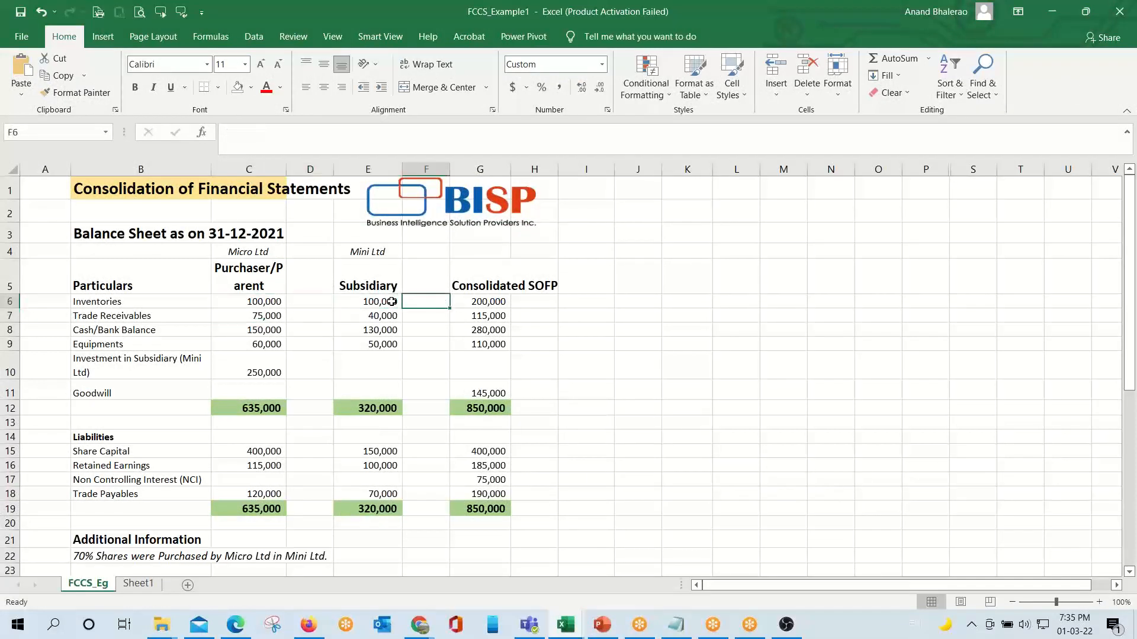
{"action": "key", "text": "Left"}
Step: Examine the Goodwill workings and the subsidiary's share capital used in them
{"action": "scroll", "coordinate": [392, 301], "scroll_direction": "down", "scroll_amount": 4}
{"action": "left_click", "coordinate": [124, 379]}
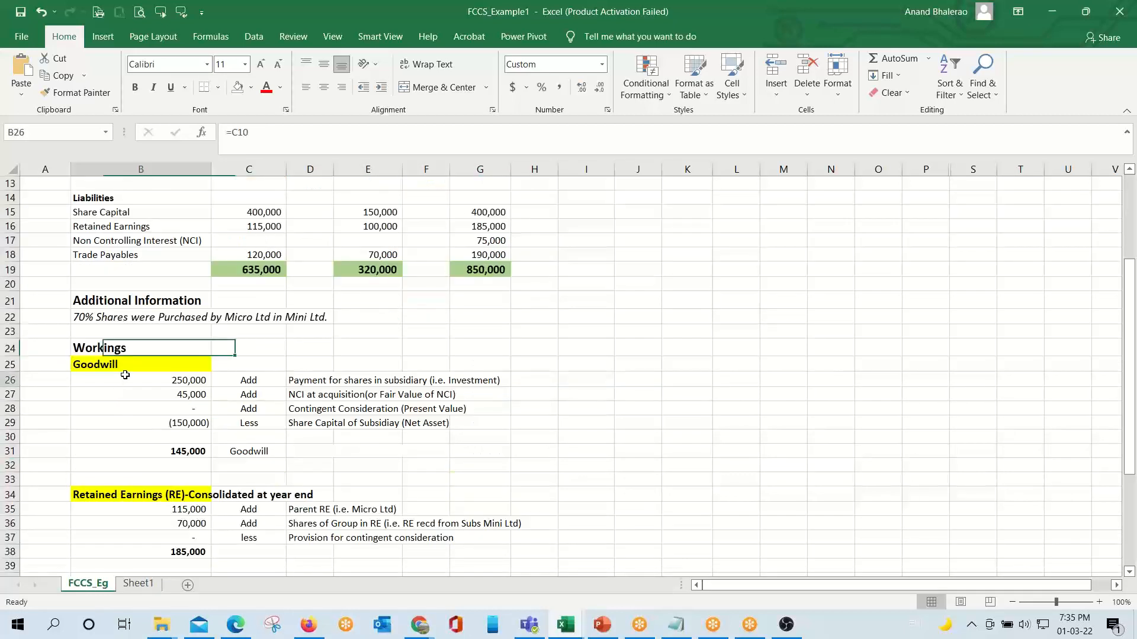
{"action": "scroll", "coordinate": [126, 377], "scroll_direction": "up", "scroll_amount": 1}
{"action": "scroll", "coordinate": [127, 376], "scroll_direction": "up", "scroll_amount": 2}
{"action": "left_click", "coordinate": [387, 320]}
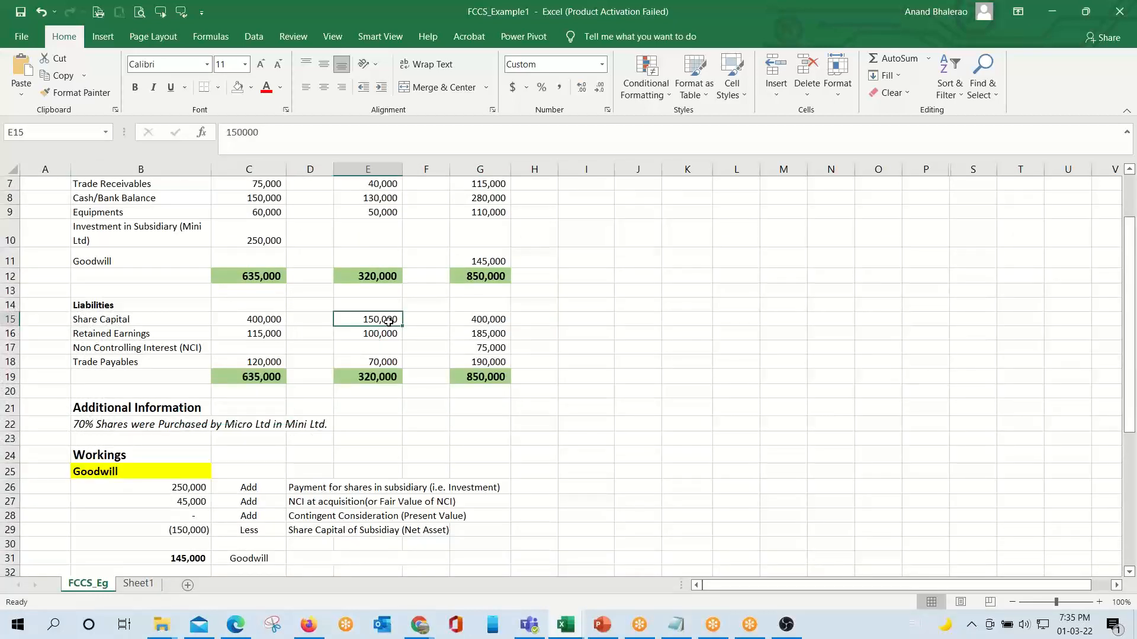
{"action": "scroll", "coordinate": [446, 358], "scroll_direction": "up", "scroll_amount": 1}
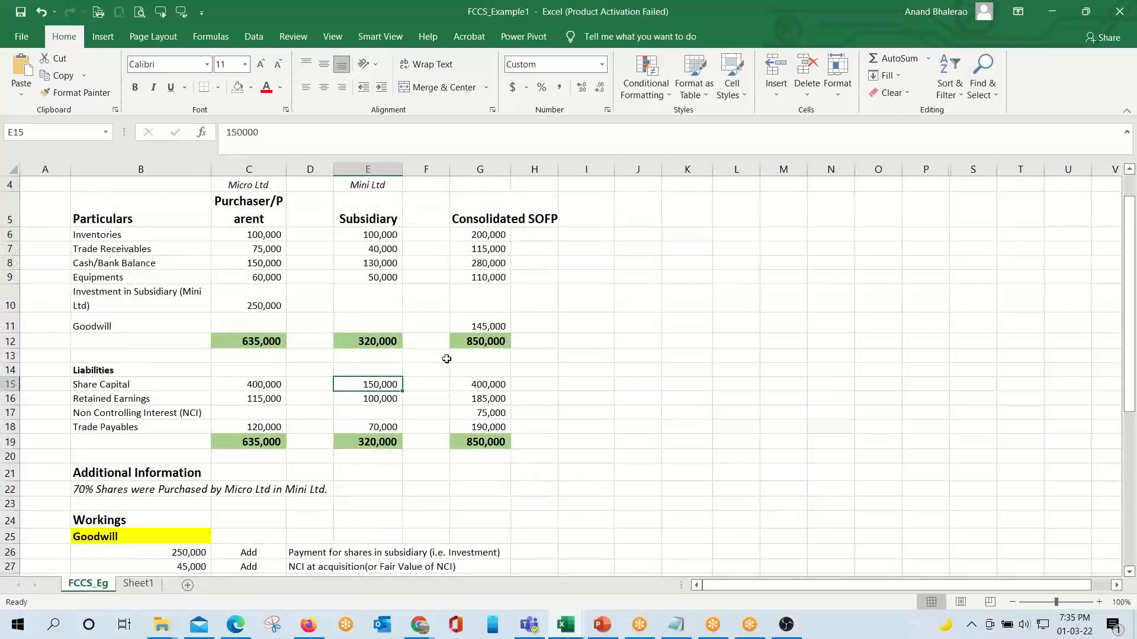
Step: Inspect the parent's Investment in Subsidiary amount and the formula behind the share payment line of the Goodwill workings
{"action": "left_click", "coordinate": [259, 301]}
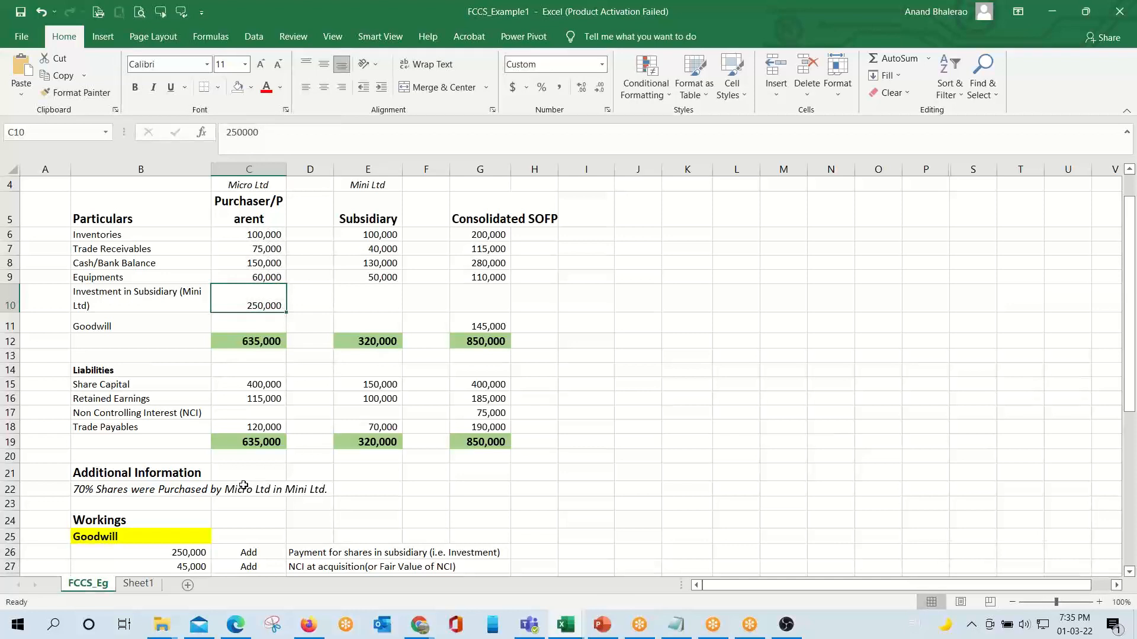
{"action": "scroll", "coordinate": [244, 485], "scroll_direction": "down", "scroll_amount": 1}
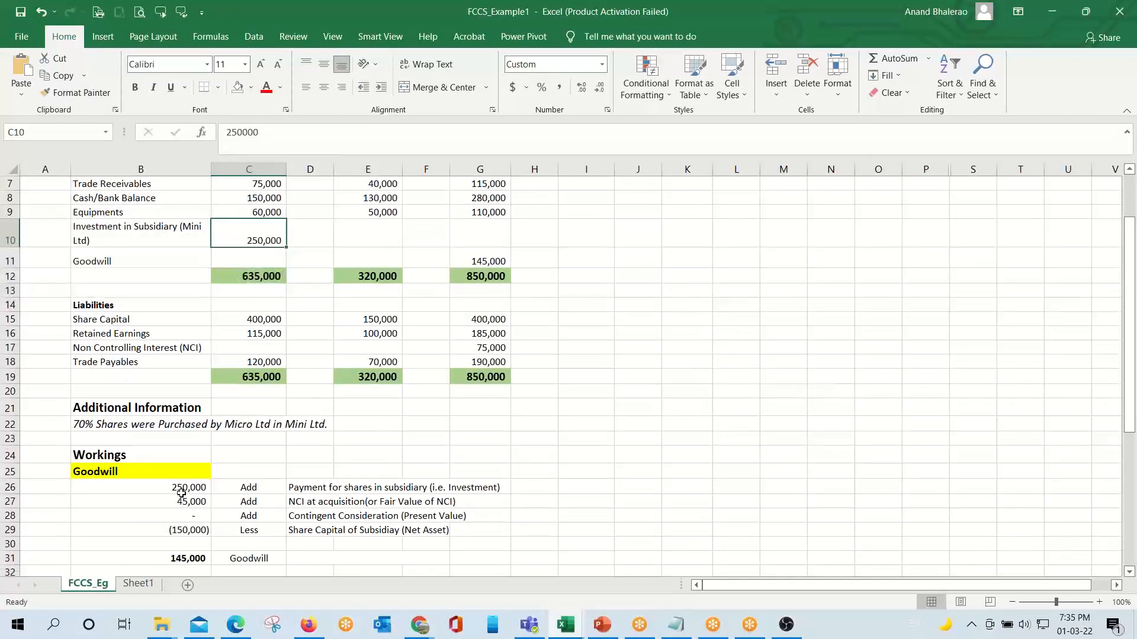
{"action": "left_click", "coordinate": [184, 487]}
{"action": "key", "text": "F2"}
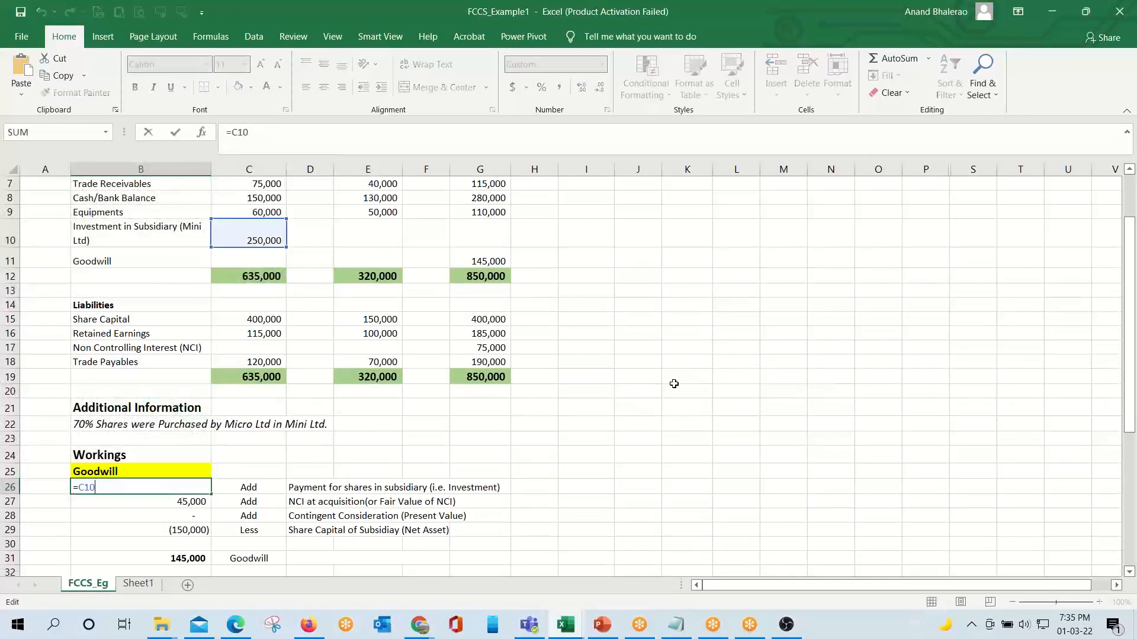
{"action": "key", "text": "Escape"}
{"action": "scroll", "coordinate": [492, 421], "scroll_direction": "up", "scroll_amount": 2}
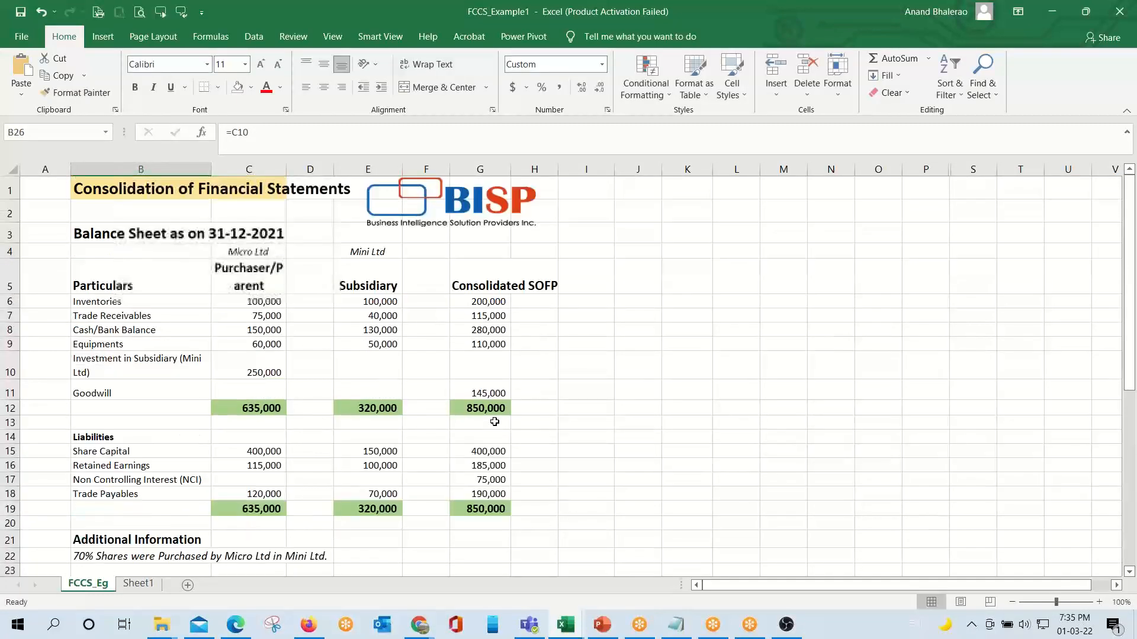
Step: Clear the asset and liability line amounts in the Consolidated SOFP column, G6:G11 and G15:G18, keeping the total rows
{"action": "left_click_drag", "start_coordinate": [483, 302], "coordinate": [483, 389]}
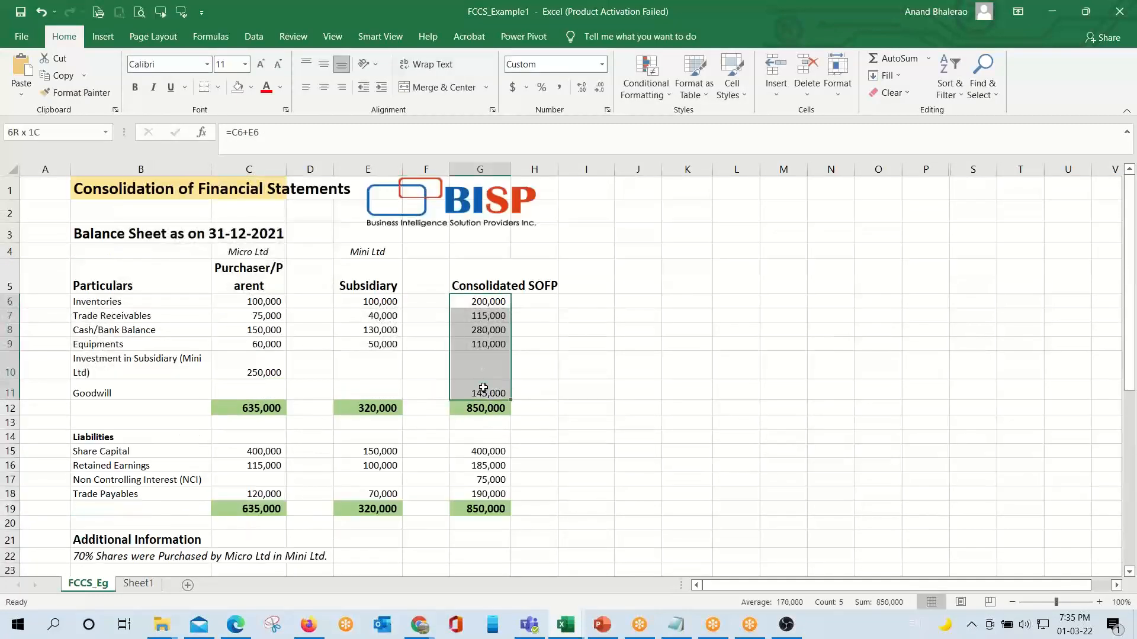
{"action": "key", "text": "Delete"}
{"action": "left_click_drag", "start_coordinate": [482, 451], "coordinate": [483, 494]}
{"action": "key", "text": "Delete"}
Step: Calculate consolidated Inventories in G6 as parent plus subsidiary with the formula =C6+E6
{"action": "left_click", "coordinate": [480, 303]}
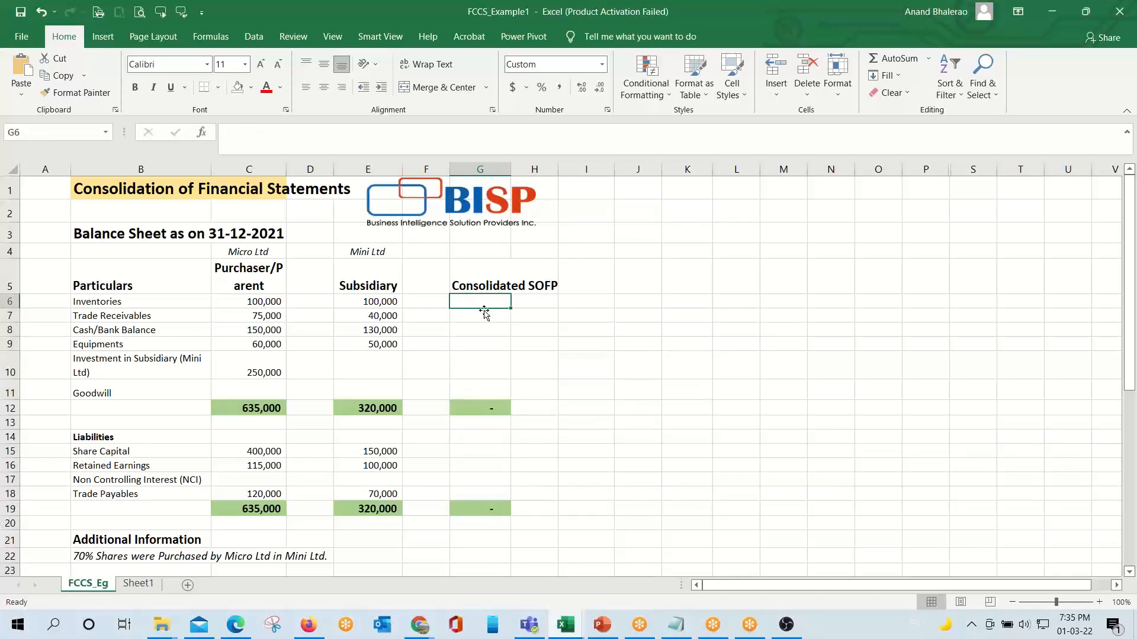
{"action": "type", "text": "="}
{"action": "key", "text": "Left"}
{"action": "key", "text": "Left"}
{"action": "key", "text": "Left"}
{"action": "key", "text": "Left"}
{"action": "type", "text": "+"}
{"action": "key", "text": "Left"}
{"action": "key", "text": "Left"}
{"action": "key", "text": "Return"}
{"action": "key", "text": "Up"}
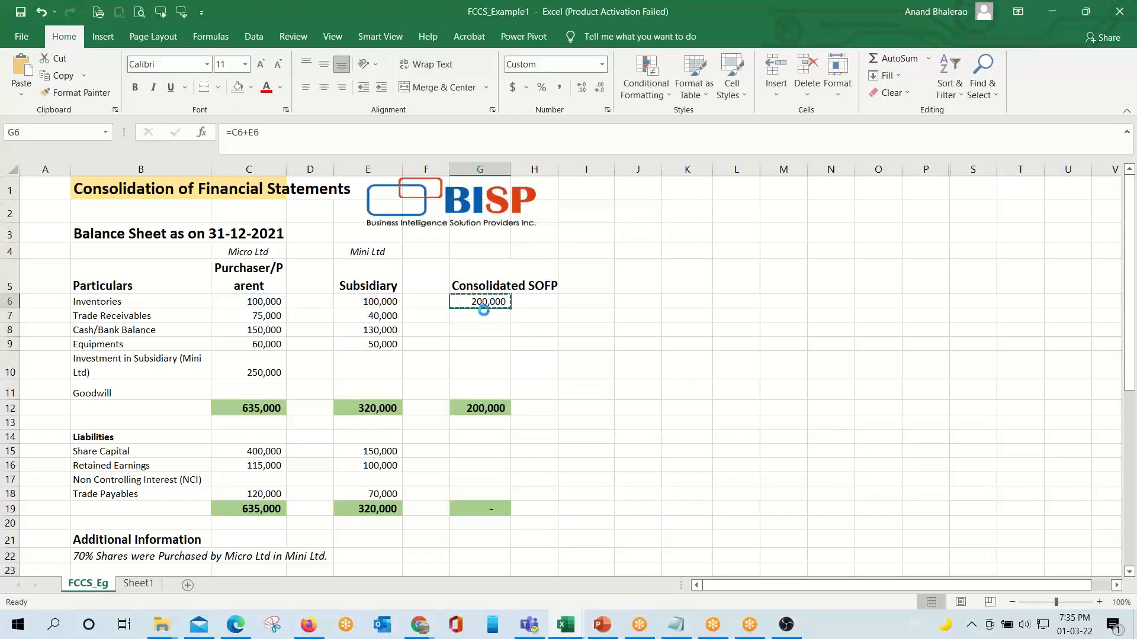
Step: Copy the consolidated Inventories formula to the Trade Receivables, Cash/Bank Balance and Equipments rows
{"action": "key", "text": "ctrl+c"}
{"action": "key", "text": "Down"}
{"action": "key", "text": "ctrl+v"}
{"action": "key", "text": "Down"}
{"action": "key", "text": "ctrl+v"}
{"action": "key", "text": "Down"}
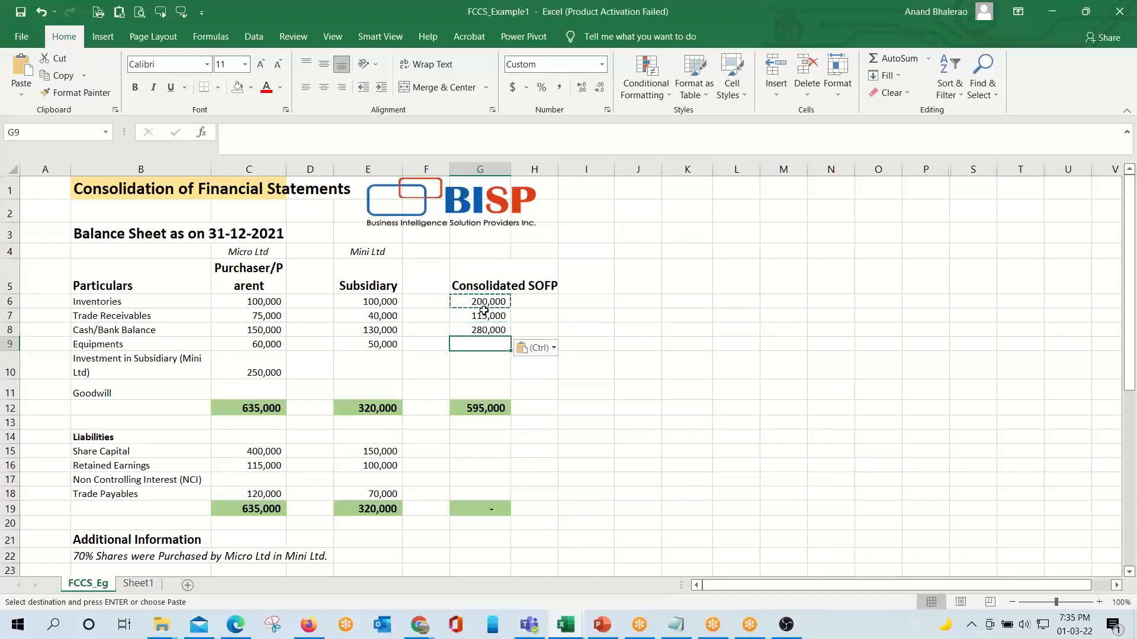
{"action": "key", "text": "ctrl+v"}
{"action": "key", "text": "Down"}
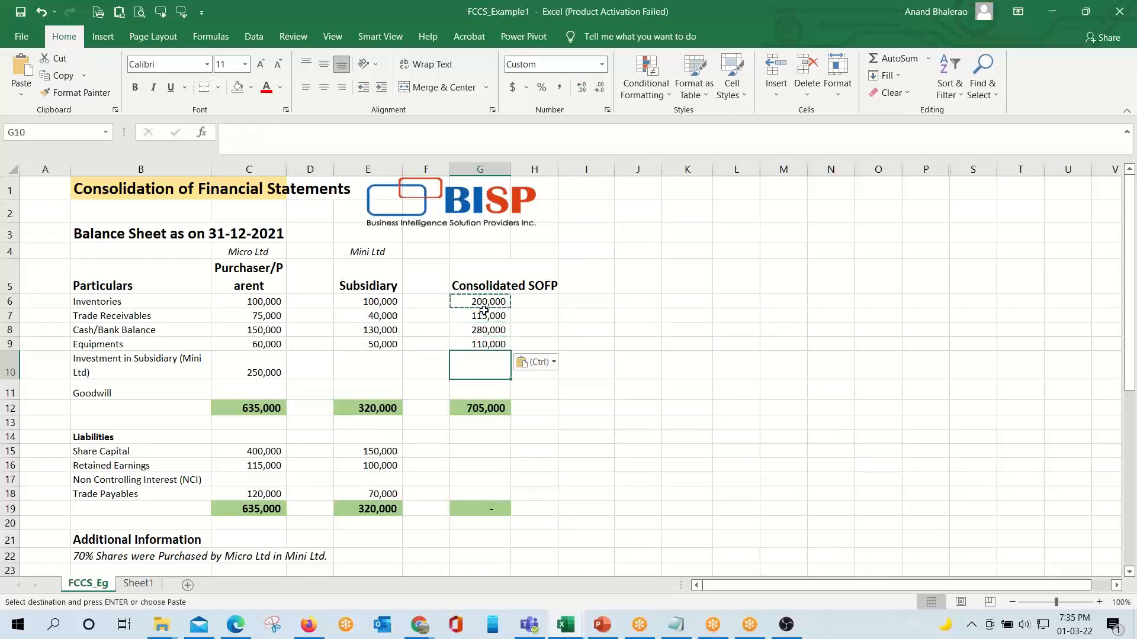
Step: Enter the note "working" in column H beside the Investment in Subsidiary and Goodwill rows
{"action": "key", "text": "Right"}
{"action": "type", "text": "working"}
{"action": "key", "text": "Return"}
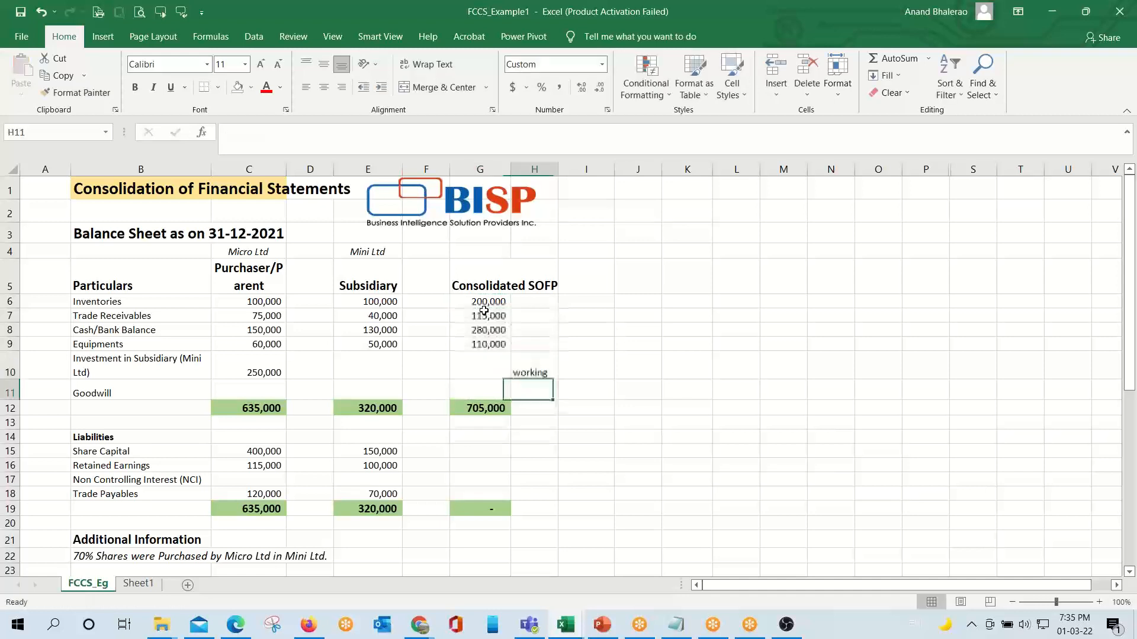
{"action": "type", "text": "working"}
{"action": "key", "text": "Return"}
{"action": "key", "text": "Return"}
{"action": "key", "text": "Return"}
{"action": "key", "text": "Return"}
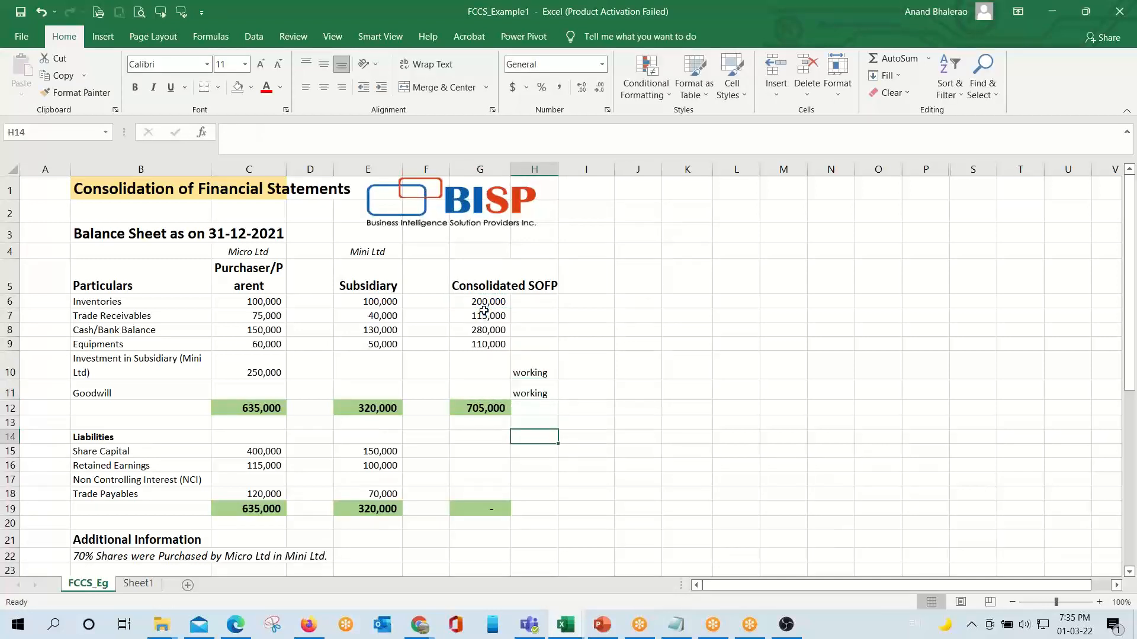
Step: Set consolidated Share Capital in G15 to the parent's share capital only with =C15
{"action": "key", "text": "Left"}
{"action": "type", "text": "="}
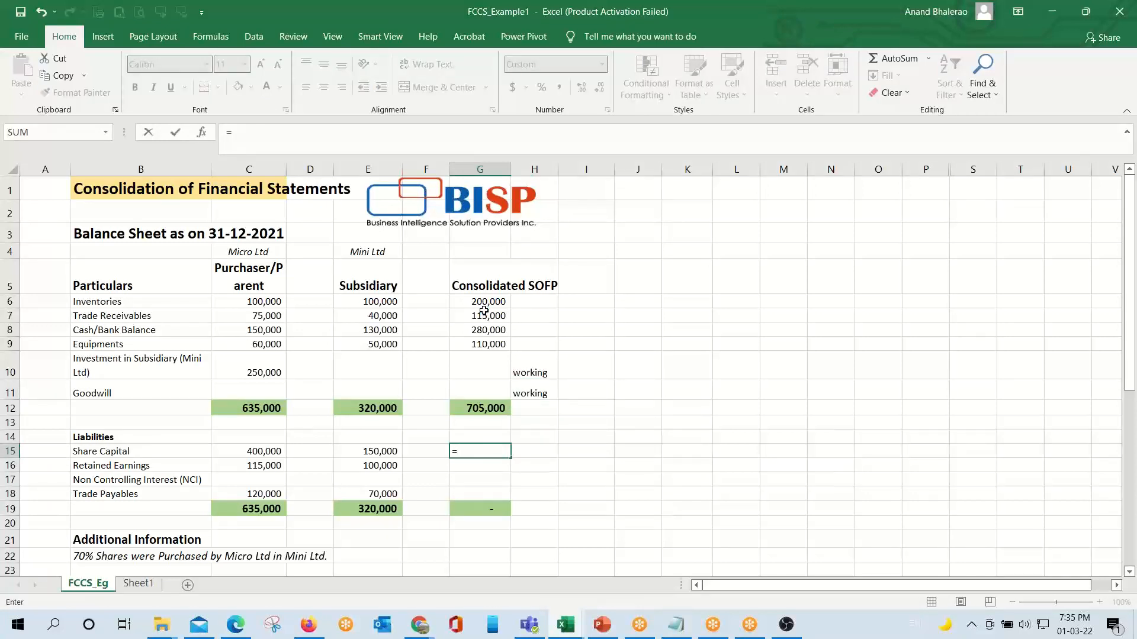
{"action": "key", "text": "Left"}
{"action": "key", "text": "Left"}
{"action": "key", "text": "Left"}
{"action": "key", "text": "Left"}
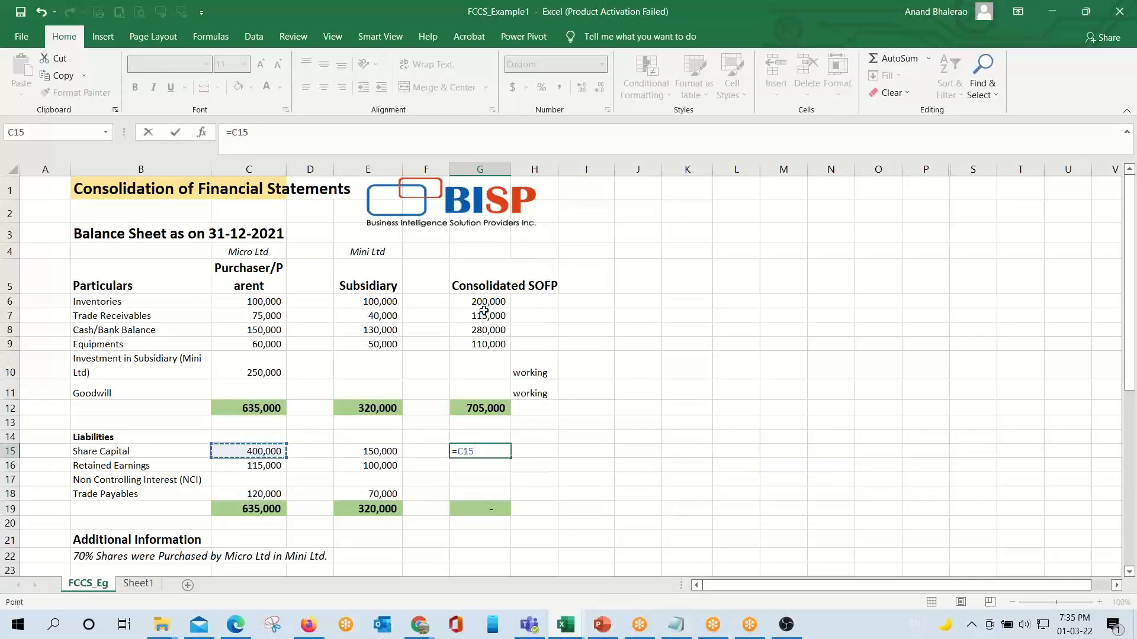
{"action": "key", "text": "Return"}
{"action": "key", "text": "Up"}
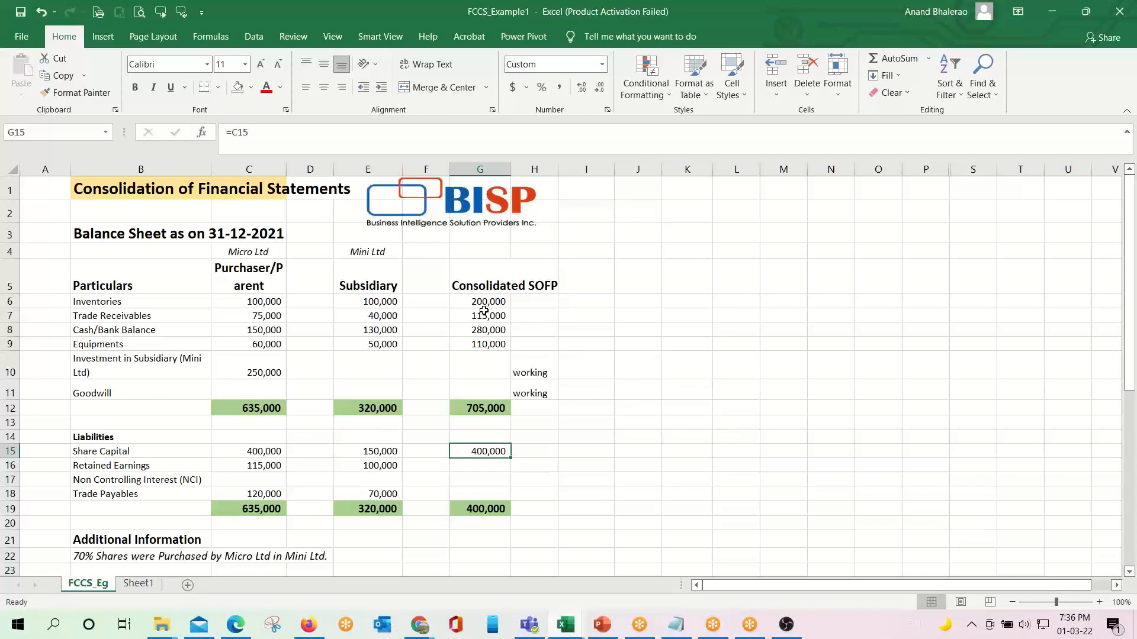
Step: Enter the note "working" in column H beside the Retained Earnings and Non Controlling Interest (NCI) rows
{"action": "key", "text": "Down"}
{"action": "key", "text": "Right"}
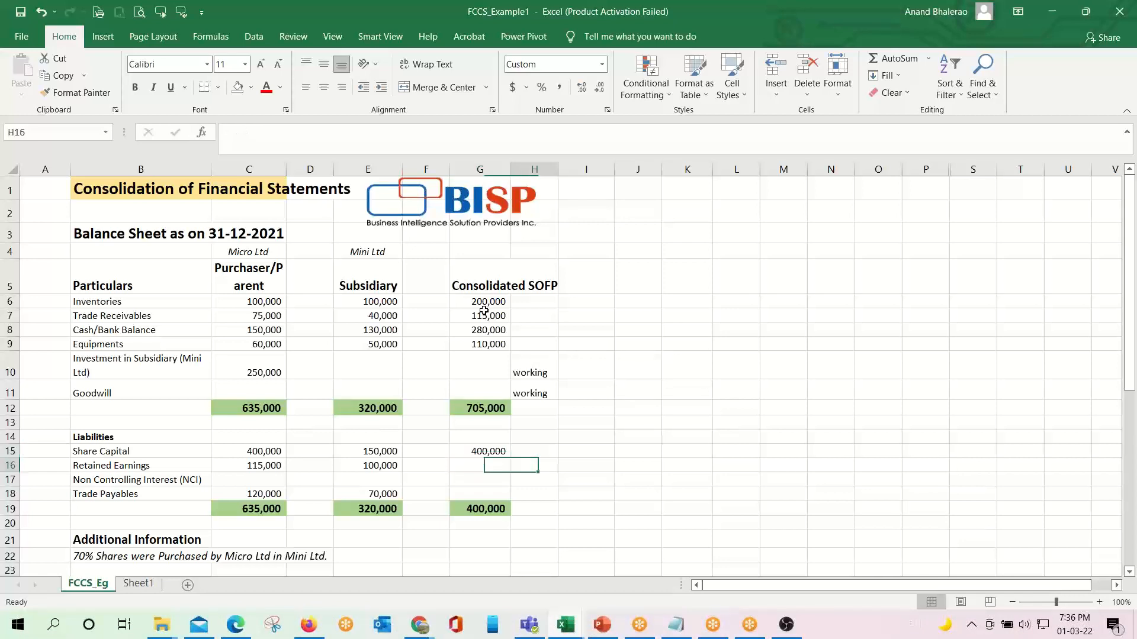
{"action": "type", "text": "working"}
{"action": "key", "text": "Return"}
{"action": "key", "text": "Left"}
{"action": "key", "text": "Right"}
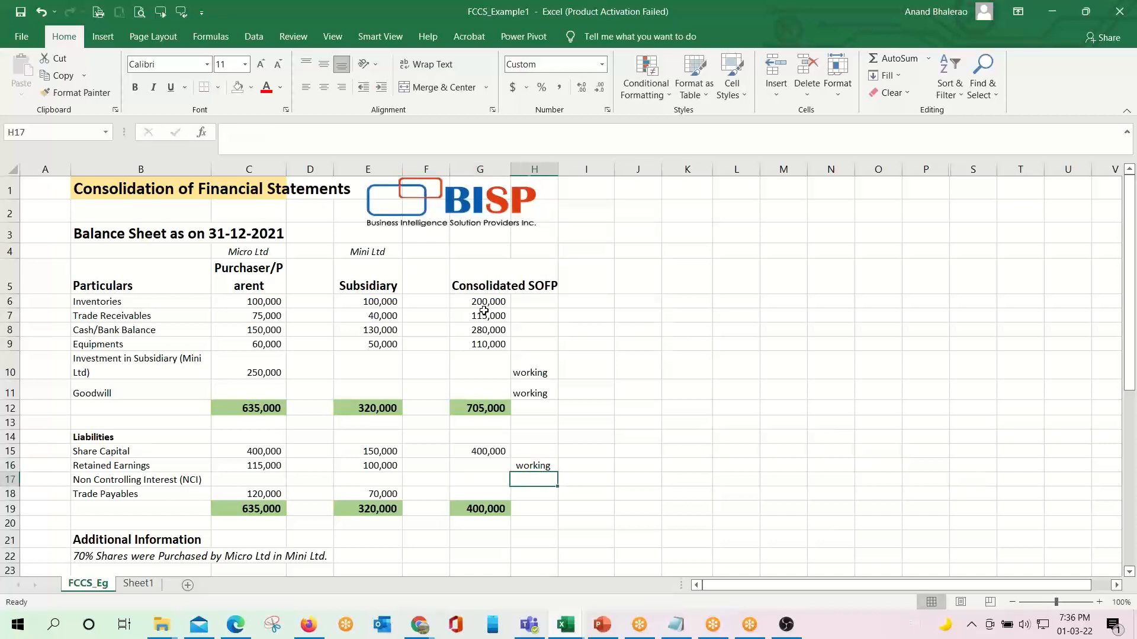
{"action": "key", "text": "ctrl+d"}
Step: Calculate consolidated Trade Payables in G18 by adding the parent's and the subsidiary's amounts
{"action": "key", "text": "Down"}
{"action": "key", "text": "Left"}
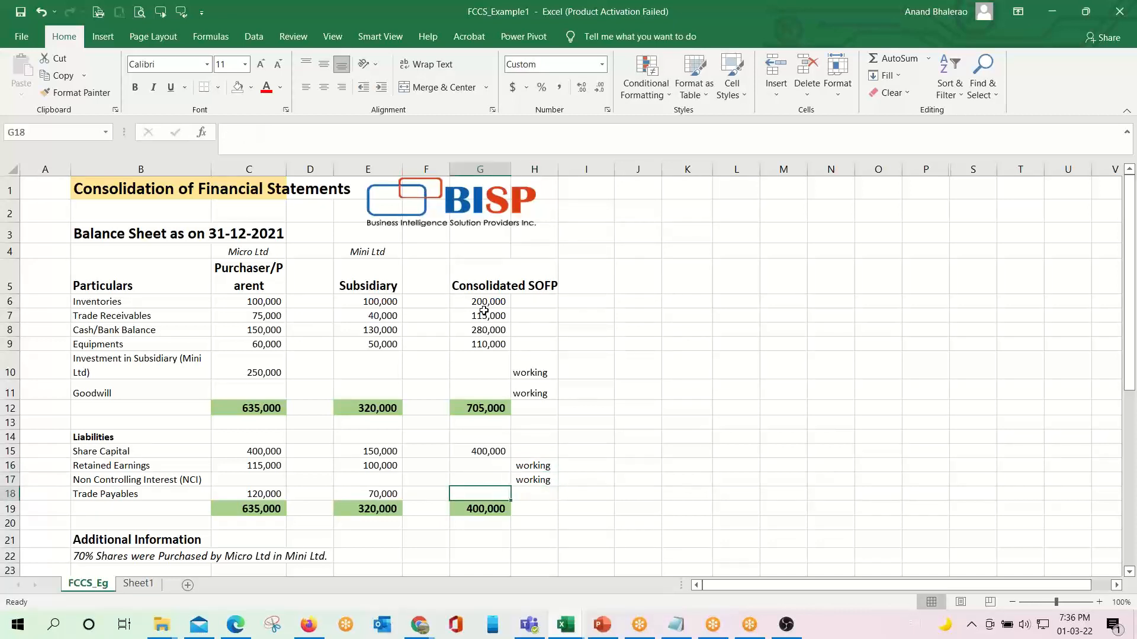
{"action": "type", "text": "="}
{"action": "key", "text": "Left"}
{"action": "key", "text": "Left"}
{"action": "key", "text": "Left"}
{"action": "key", "text": "Left"}
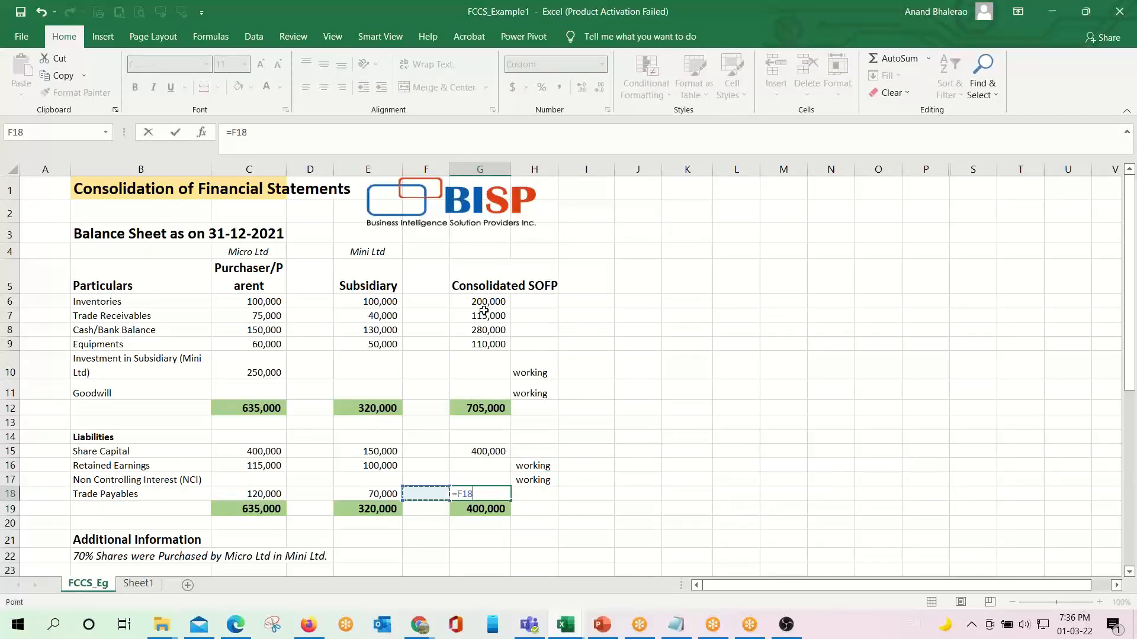
{"action": "type", "text": "+"}
{"action": "key", "text": "Left"}
{"action": "key", "text": "Left"}
{"action": "key", "text": "Return"}
{"action": "key", "text": "Down"}
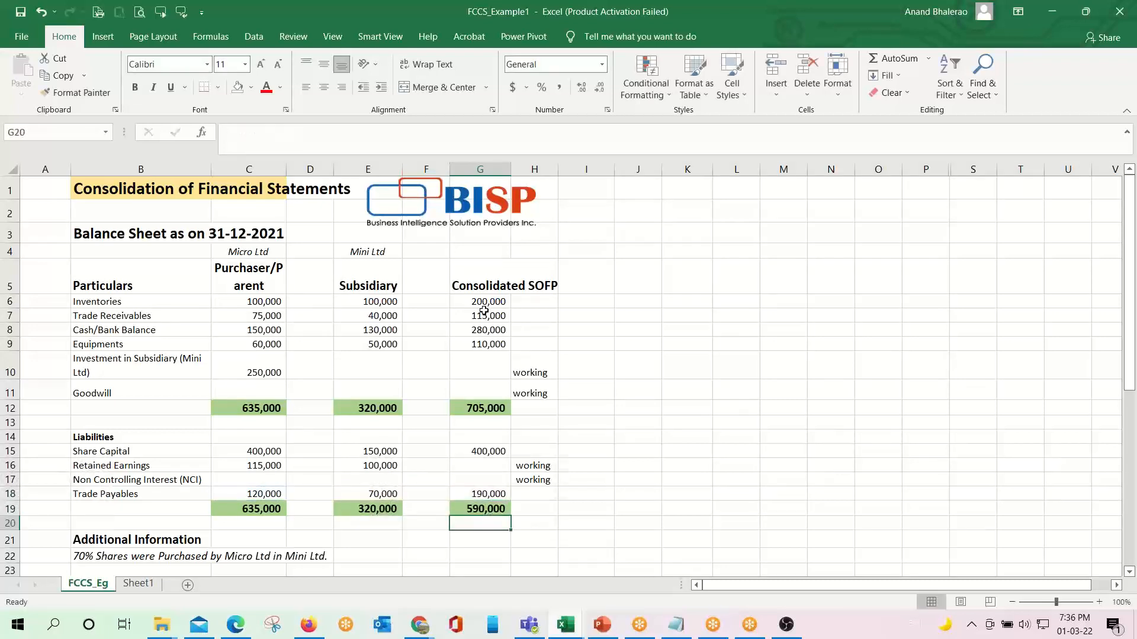
Step: Check the consolidated liabilities total and the formula behind consolidated Trade Payables
{"action": "key", "text": "Up"}
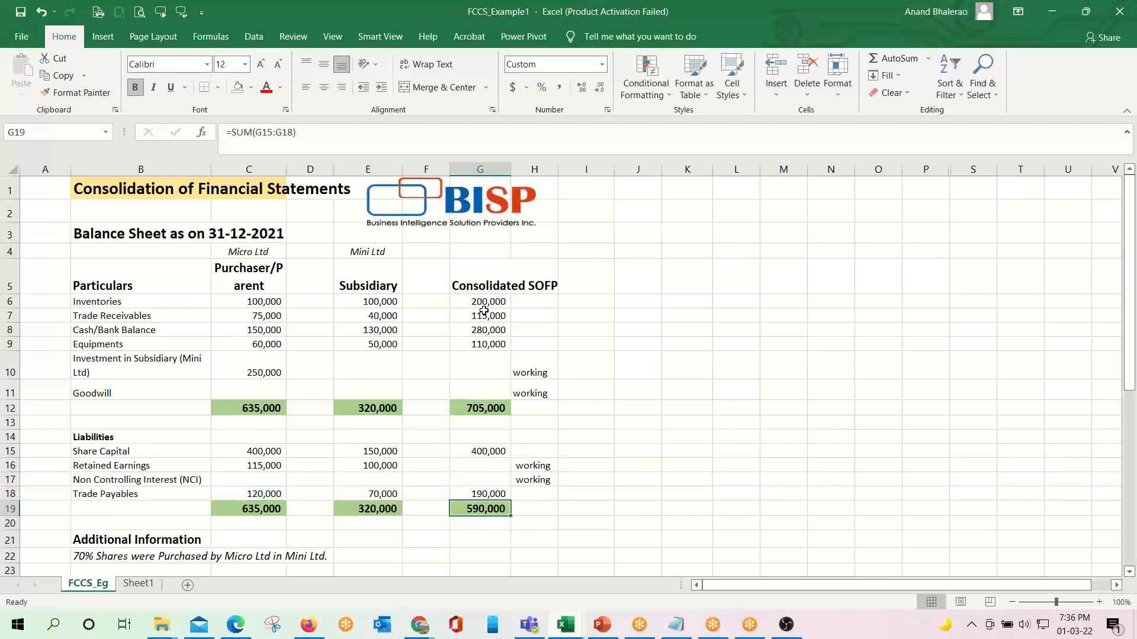
{"action": "key", "text": "Up"}
{"action": "key", "text": "F2"}
{"action": "key", "text": "Escape"}
Step: Replace the note beside the Investment in Subsidiary row in H10 with "ignore"
{"action": "key", "text": "Up"}
{"action": "key", "text": "Up"}
{"action": "key", "text": "Up"}
{"action": "key", "text": "Up"}
{"action": "key", "text": "Up"}
{"action": "key", "text": "Up"}
{"action": "key", "text": "Up"}
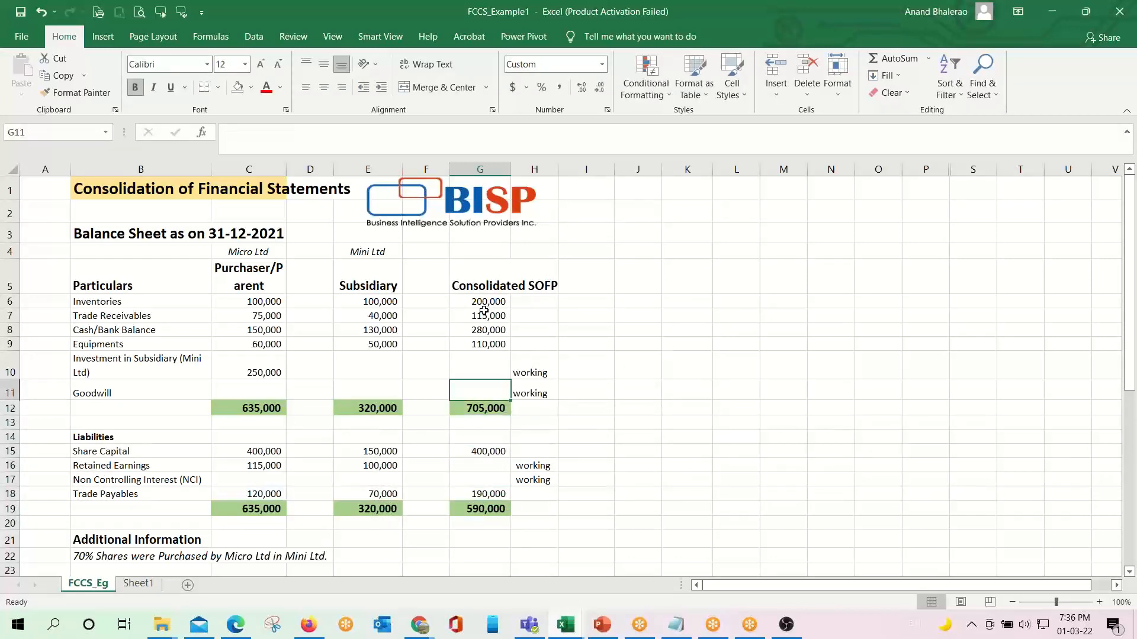
{"action": "key", "text": "Up"}
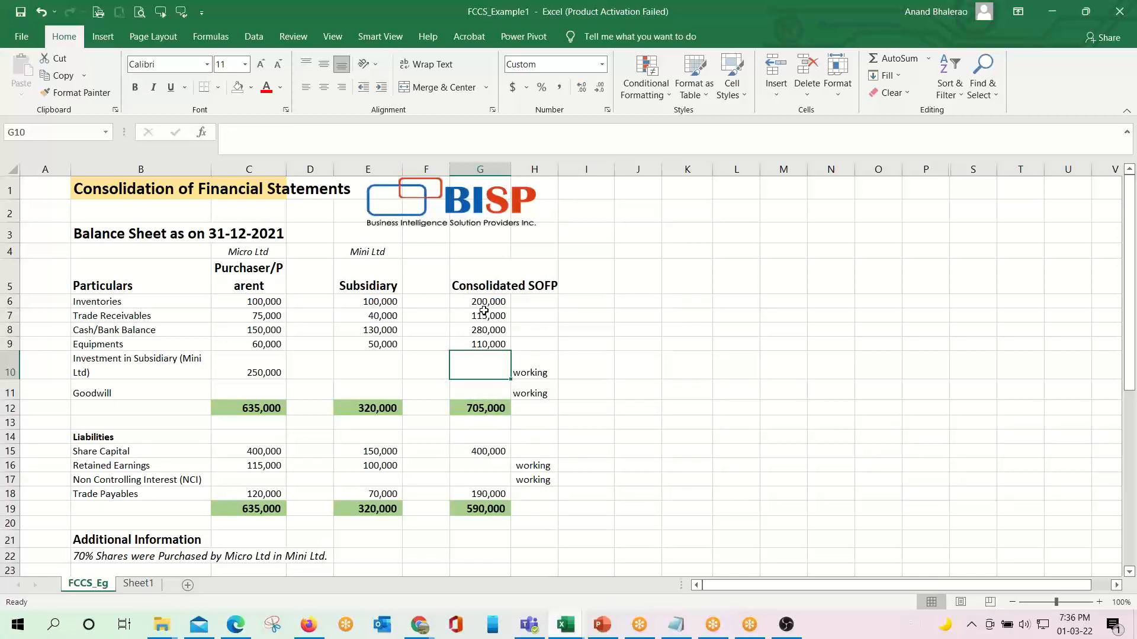
{"action": "key", "text": "Right"}
{"action": "key", "text": "Delete"}
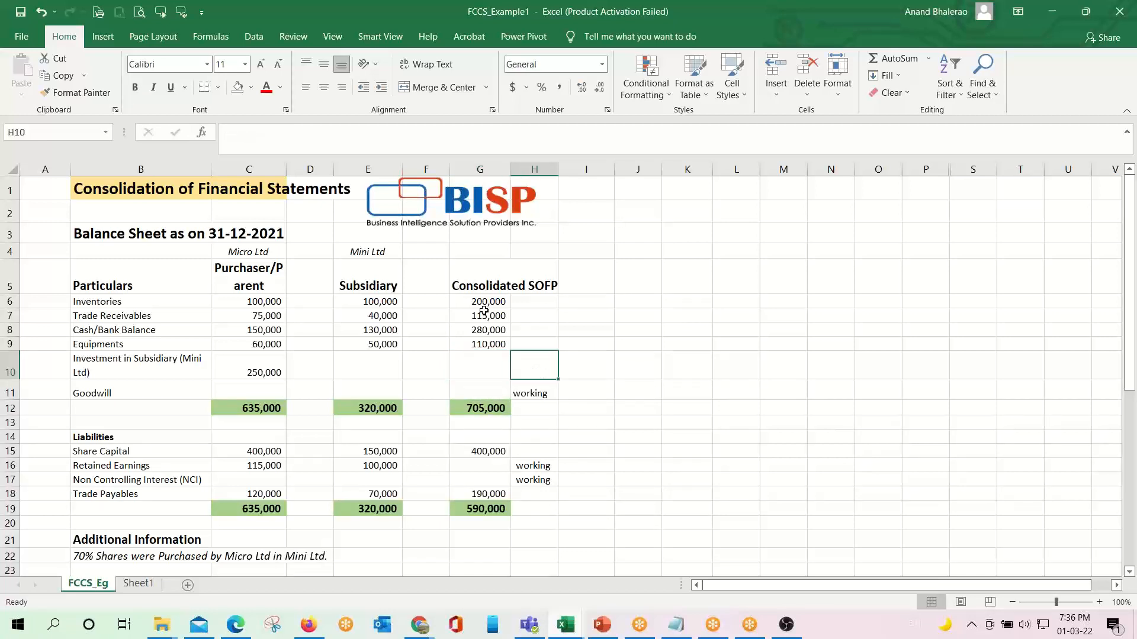
{"action": "type", "text": "i"}
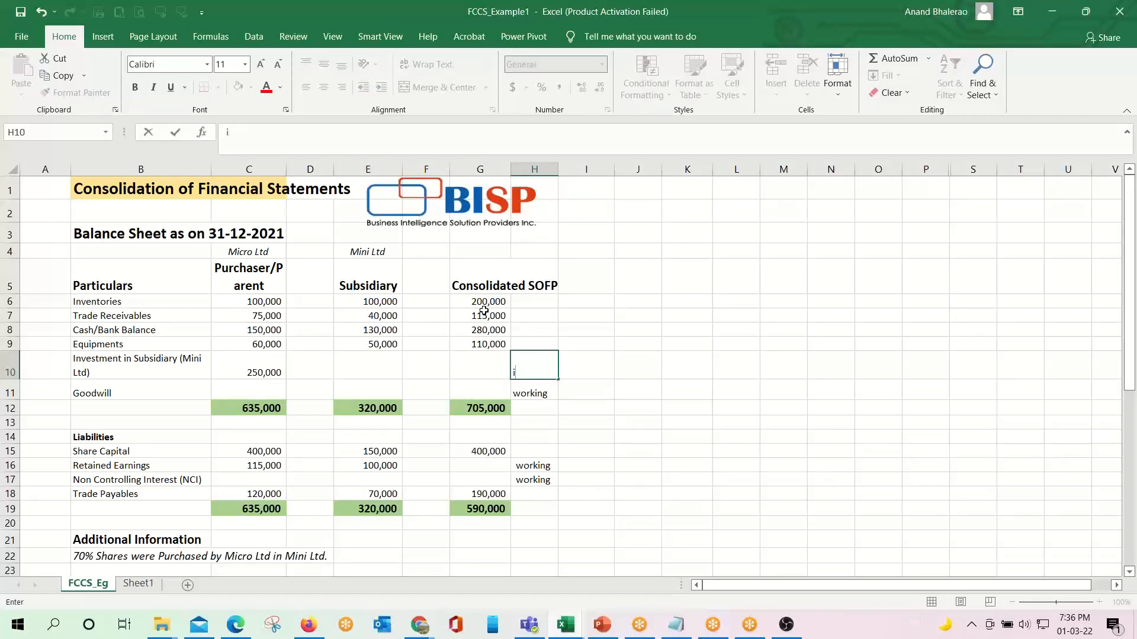
{"action": "type", "text": "rnogored"}
{"action": "key", "text": "Return"}
{"action": "key", "text": "Up"}
{"action": "key", "text": "F2"}
{"action": "key", "text": "BackSpace"}
{"action": "key", "text": "Return"}
{"action": "key", "text": "Left"}
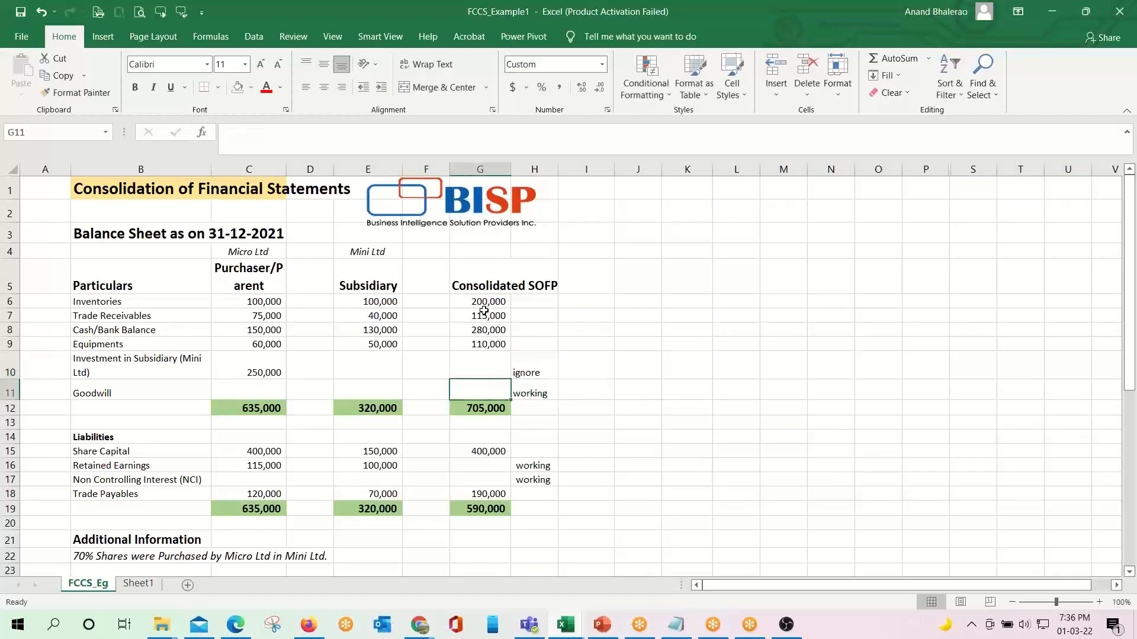
Step: Inspect the formula behind the payment for shares in subsidiary line of the Goodwill workings
{"action": "scroll", "coordinate": [484, 311], "scroll_direction": "down", "scroll_amount": 3}
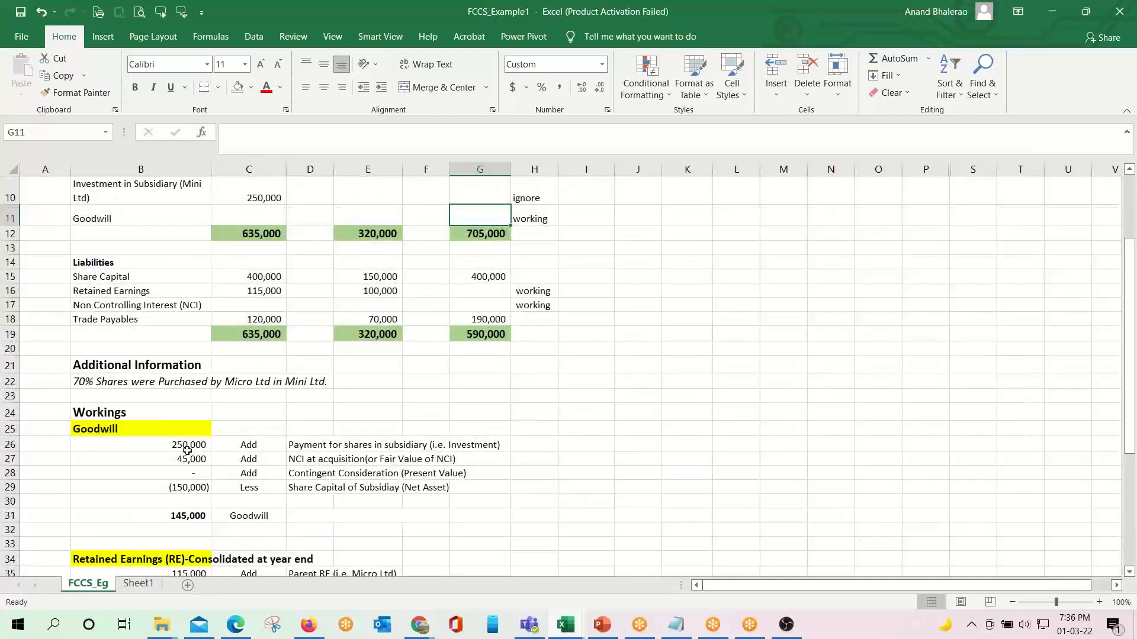
{"action": "left_click", "coordinate": [179, 443]}
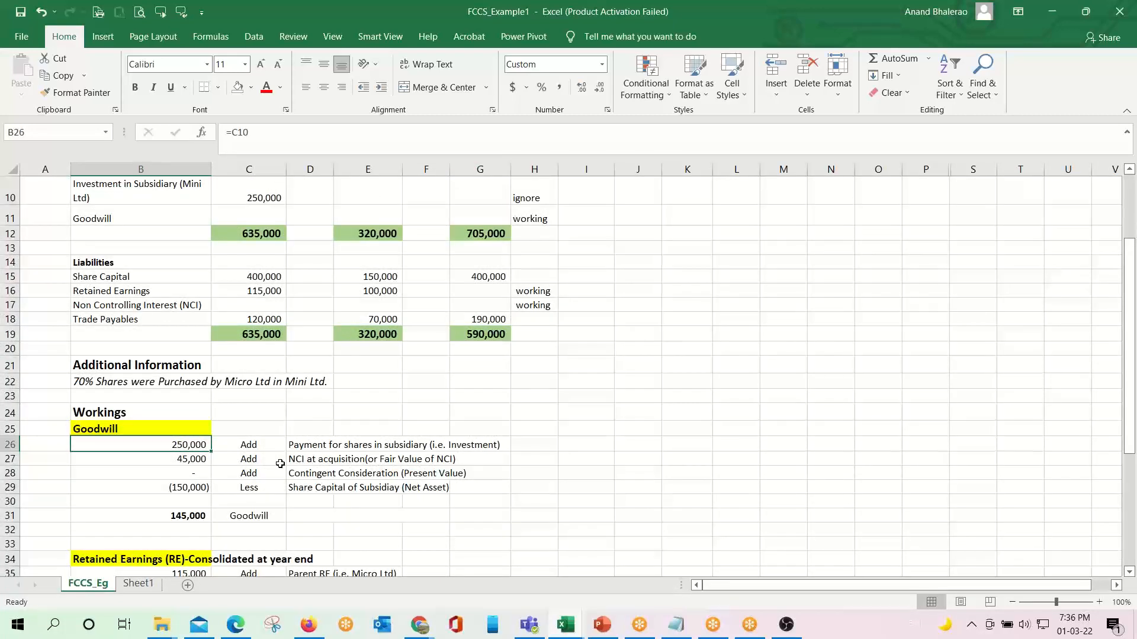
{"action": "key", "text": "F2"}
{"action": "scroll", "coordinate": [311, 518], "scroll_direction": "up", "scroll_amount": 1}
{"action": "scroll", "coordinate": [311, 518], "scroll_direction": "up", "scroll_amount": 1}
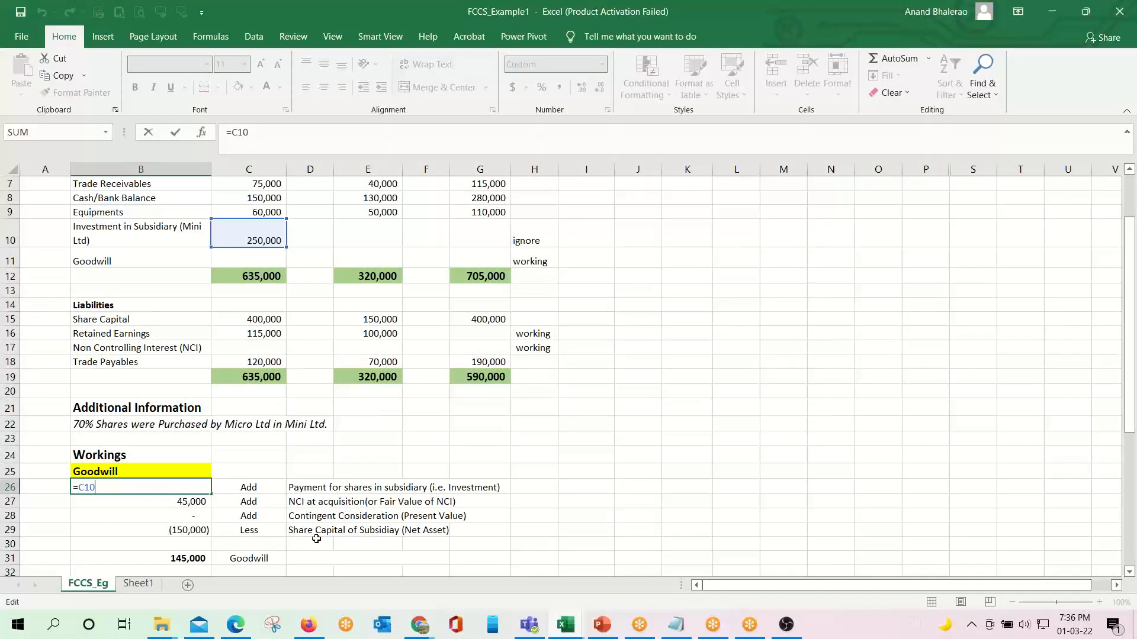
{"action": "key", "text": "Escape"}
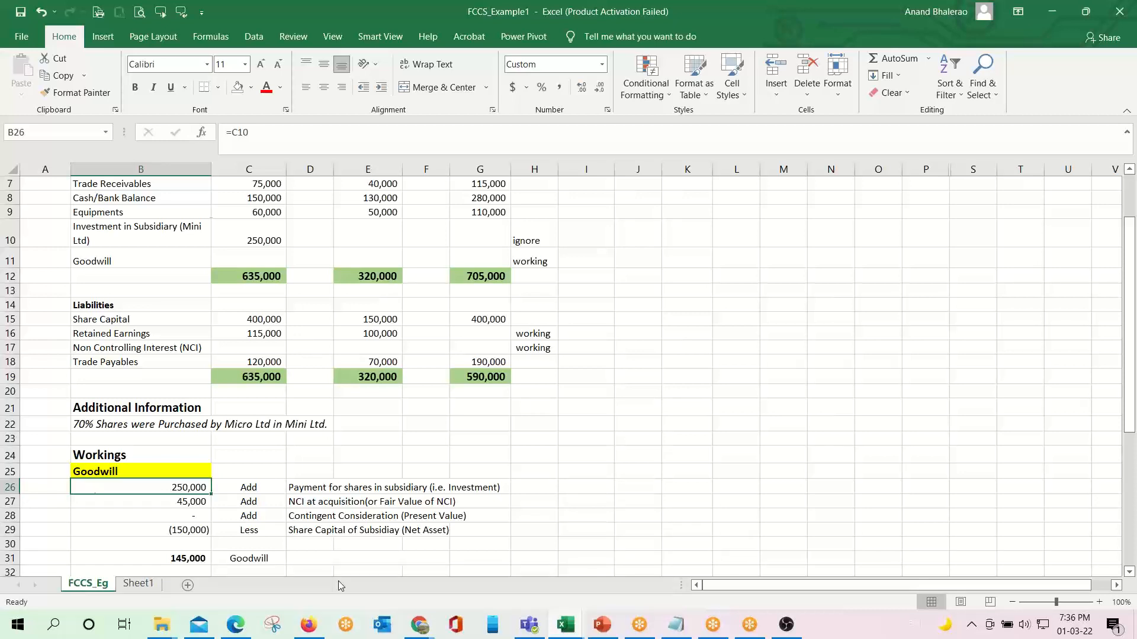
{"action": "key", "text": "F2"}
{"action": "key", "text": "Escape"}
Step: Inspect the formula behind the NCI at acquisition line of the Goodwill workings and compare it with the balance sheet
{"action": "left_click", "coordinate": [195, 505]}
{"action": "key", "text": "F2"}
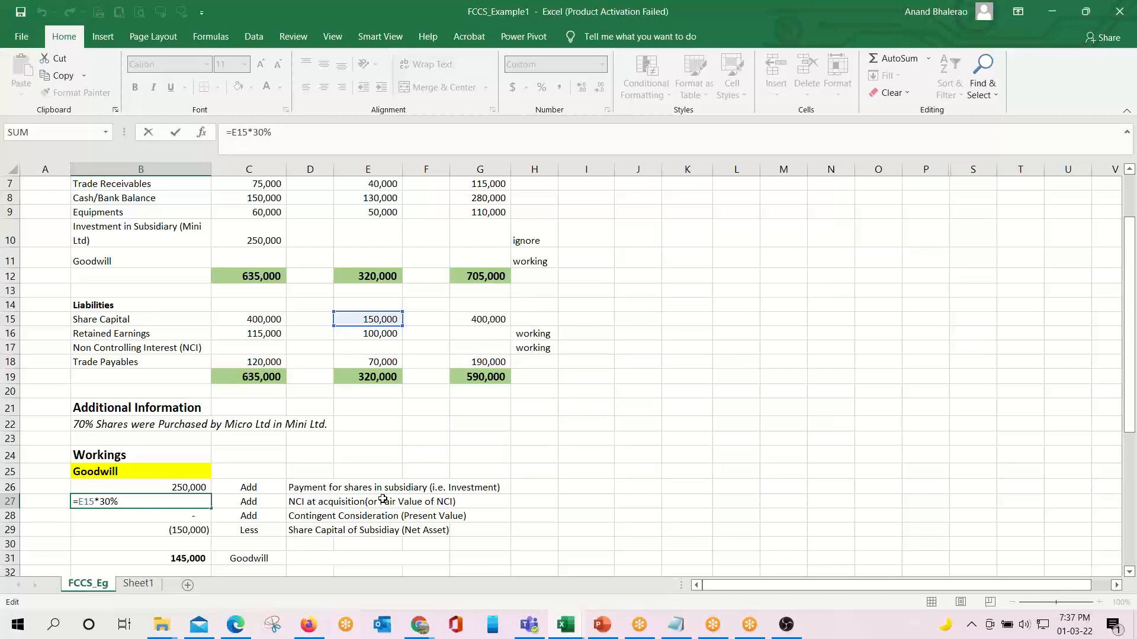
{"action": "key", "text": "ctrl+Return"}
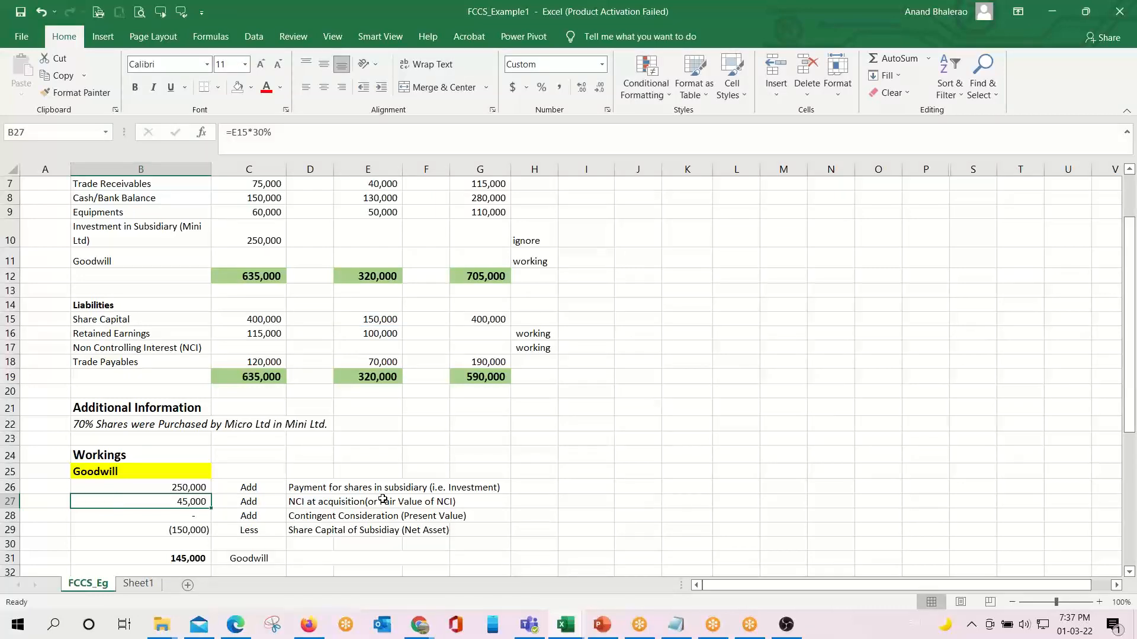
{"action": "scroll", "coordinate": [315, 320], "scroll_direction": "up", "scroll_amount": 2}
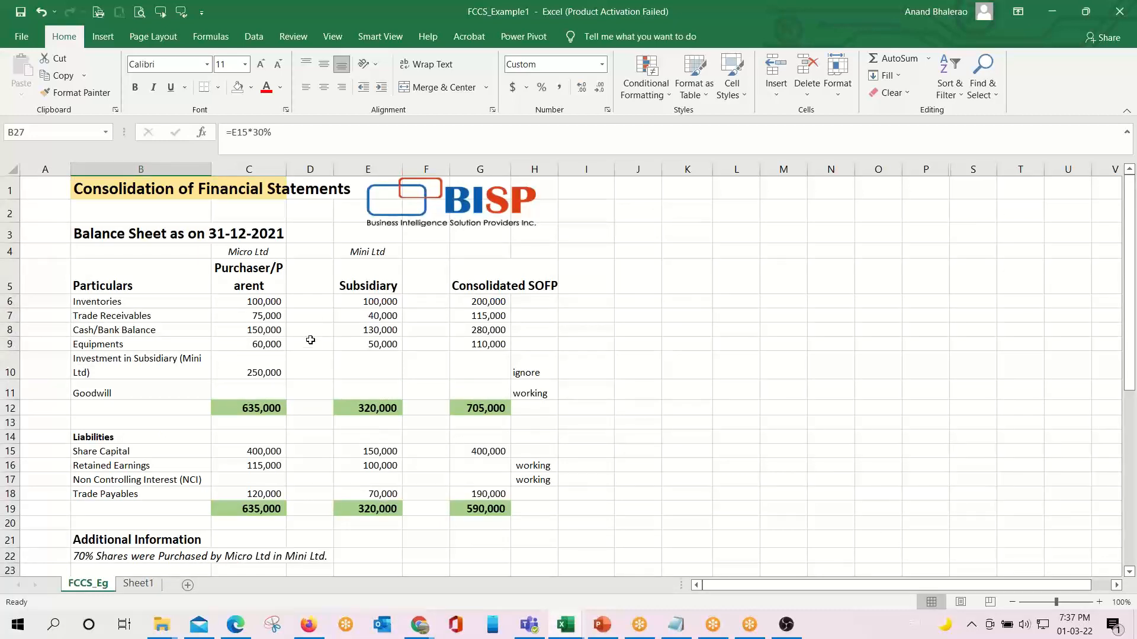
{"action": "scroll", "coordinate": [283, 467], "scroll_direction": "down", "scroll_amount": 2}
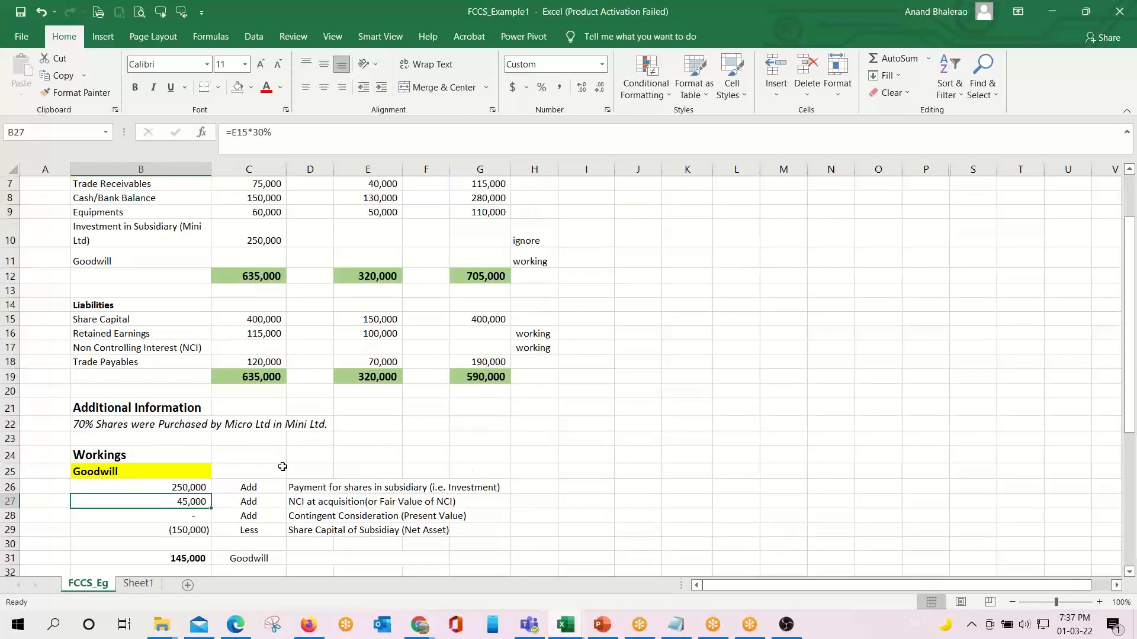
{"action": "key", "text": "F2"}
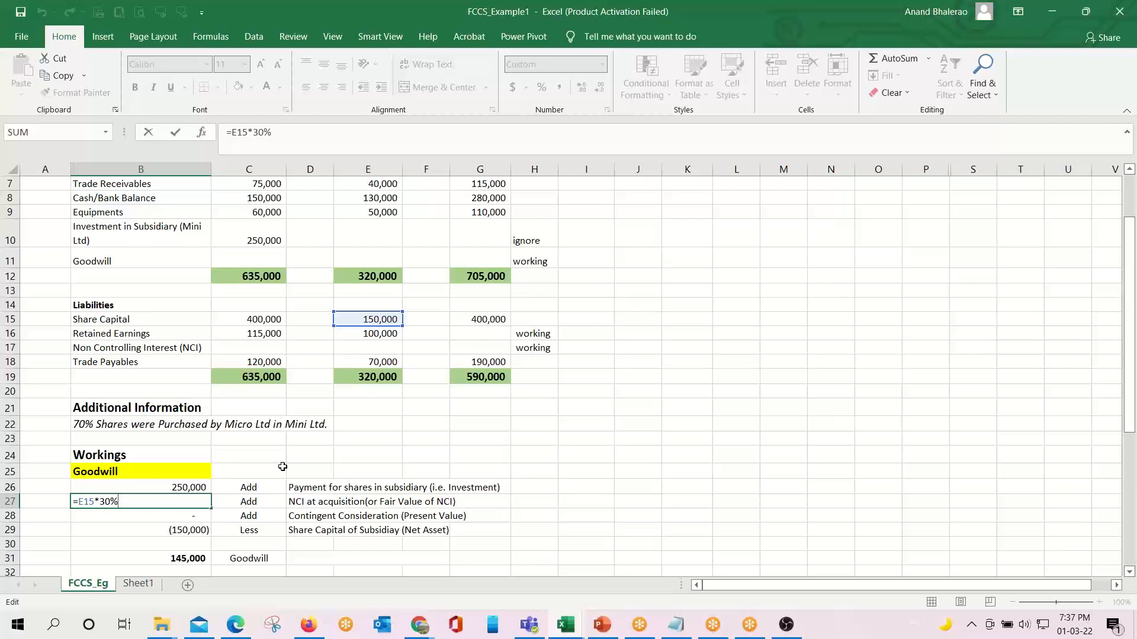
{"action": "key", "text": "Escape"}
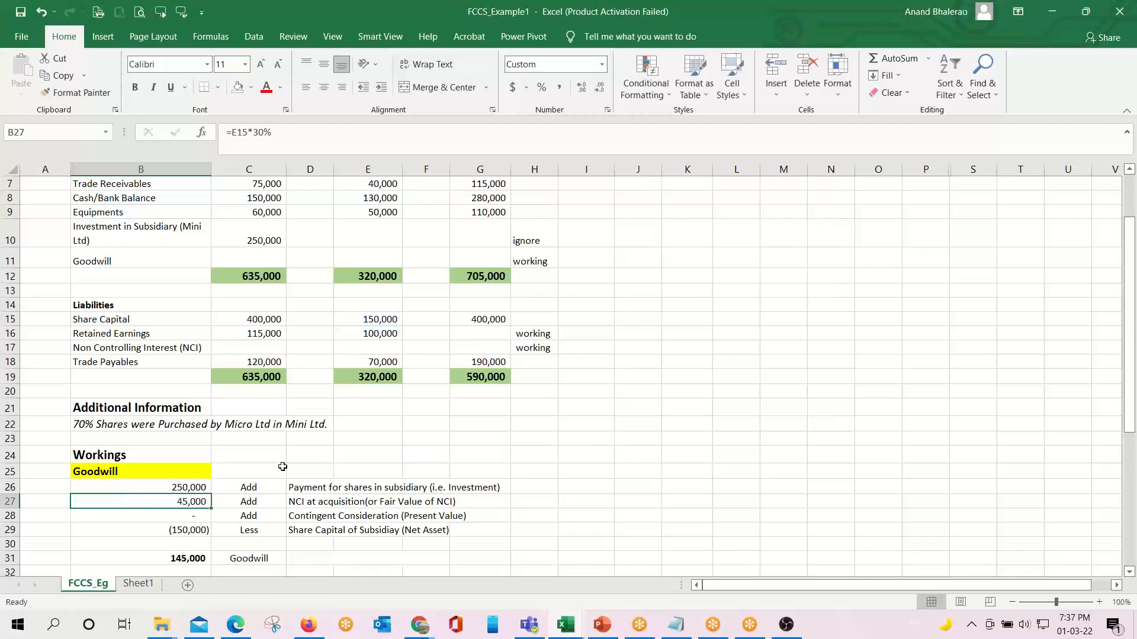
Step: Review the Contingent Consideration and Share Capital of Subsidiary lines of the Goodwill workings
{"action": "key", "text": "Down"}
{"action": "key", "text": "Right"}
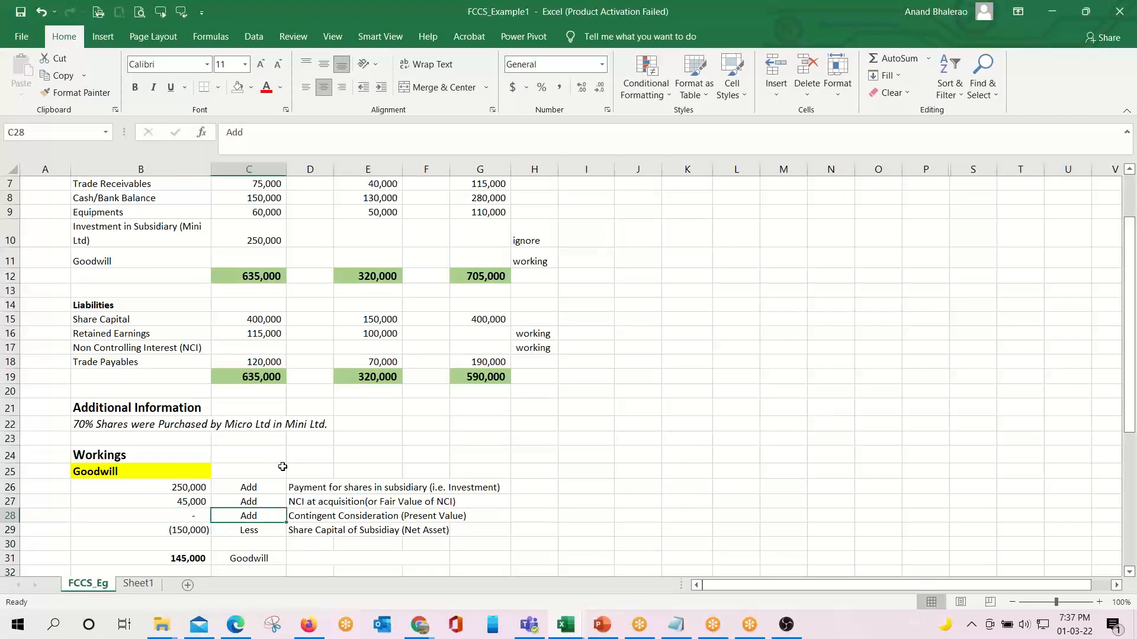
{"action": "key", "text": "Down"}
{"action": "key", "text": "Down"}
{"action": "key", "text": "Left"}
{"action": "key", "text": "Right"}
{"action": "key", "text": "Up"}
{"action": "key", "text": "Right"}
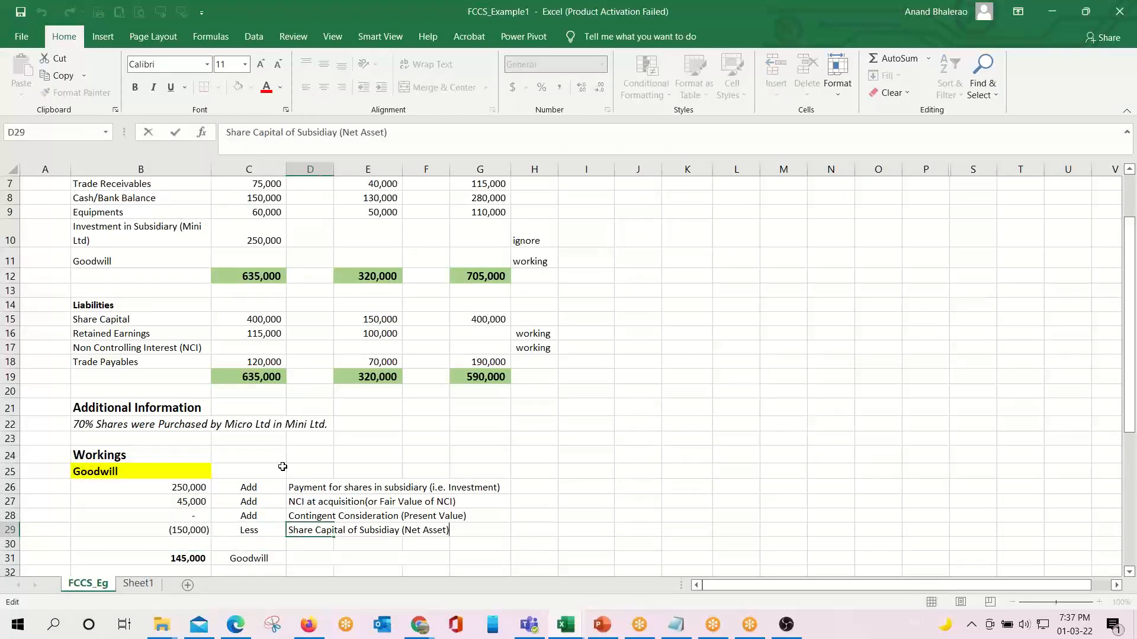
Step: Inspect the formula behind the subsidiary share capital deduction in B29 and trace it to the balance sheet
{"action": "key", "text": "Left"}
{"action": "key", "text": "Left"}
{"action": "type", "text": "=-E15"}
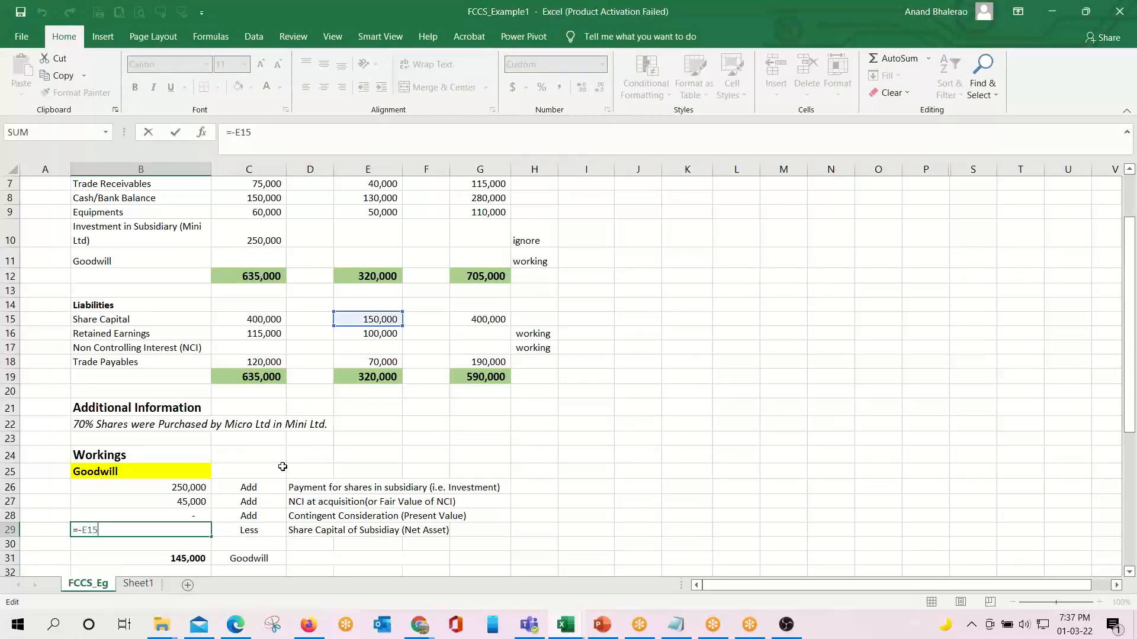
{"action": "scroll", "coordinate": [283, 467], "scroll_direction": "up", "scroll_amount": 2}
{"action": "scroll", "coordinate": [316, 415], "scroll_direction": "down", "scroll_amount": 3}
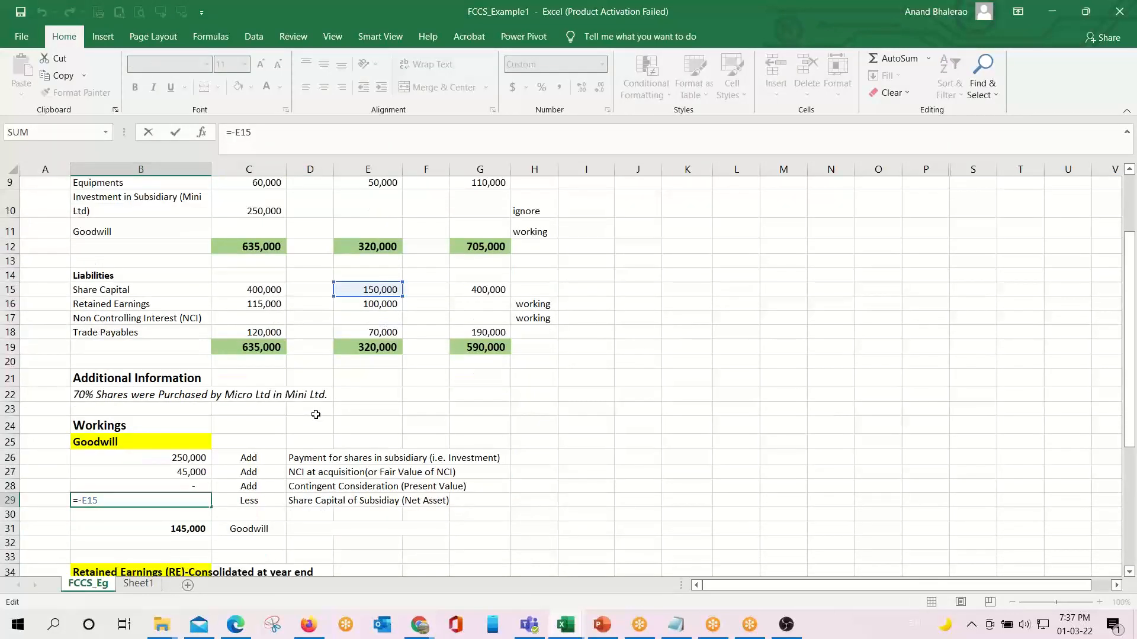
{"action": "scroll", "coordinate": [316, 415], "scroll_direction": "down", "scroll_amount": 1}
{"action": "key", "text": "Return"}
{"action": "key", "text": "Up"}
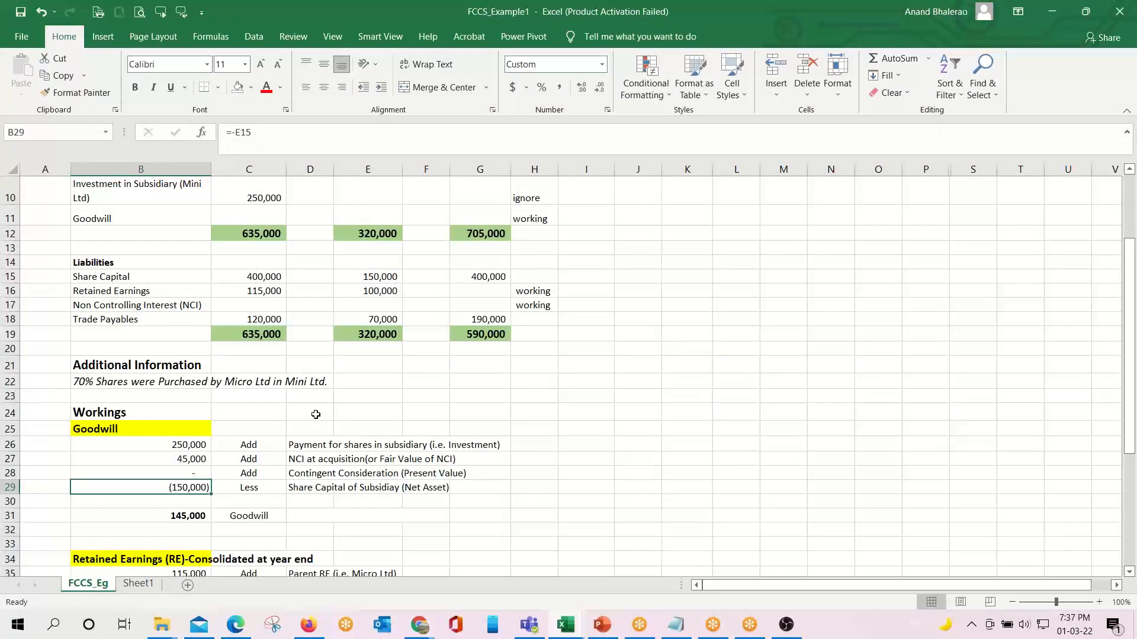
{"action": "key", "text": "F2"}
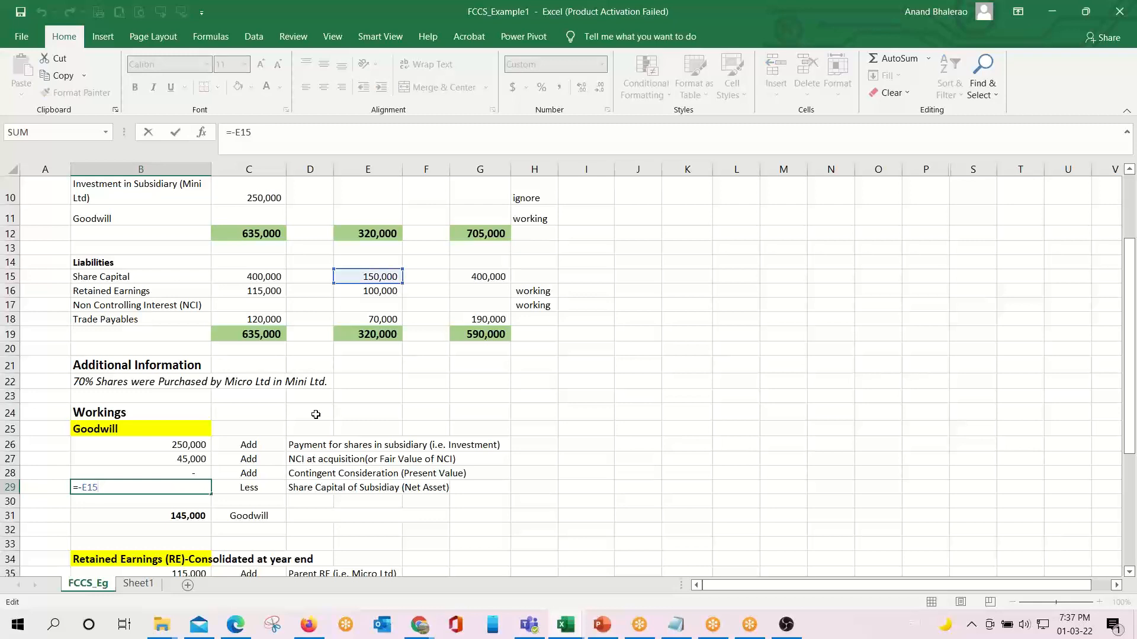
{"action": "key", "text": "Escape"}
Step: Inspect the formula behind the Goodwill total in B31 and select the range B26:B30 that it sums
{"action": "key", "text": "Down"}
{"action": "key", "text": "Down"}
{"action": "key", "text": "F2"}
{"action": "key", "text": "Escape"}
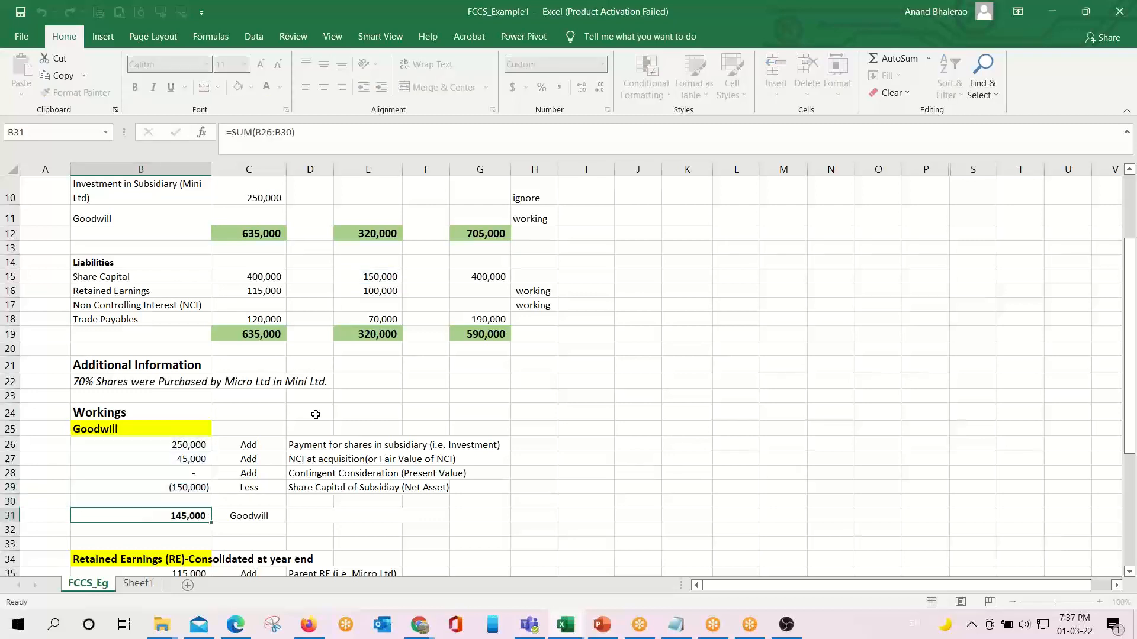
{"action": "key", "text": "Up"}
{"action": "key", "text": "shift+Up"}
{"action": "key", "text": "shift+Up"}
{"action": "key", "text": "shift+Up"}
{"action": "key", "text": "shift+Up"}
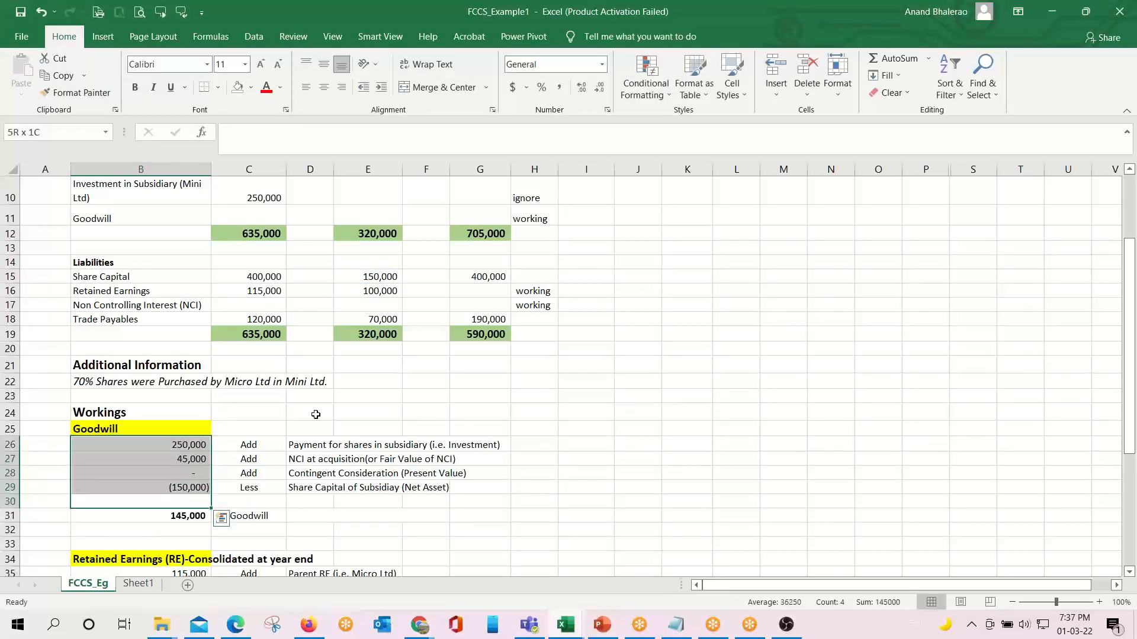
Step: Link the consolidated Goodwill cell G11 to the Goodwill total in the workings with =B31
{"action": "scroll", "coordinate": [315, 415], "scroll_direction": "up", "scroll_amount": 3}
{"action": "scroll", "coordinate": [315, 396], "scroll_direction": "down", "scroll_amount": 2}
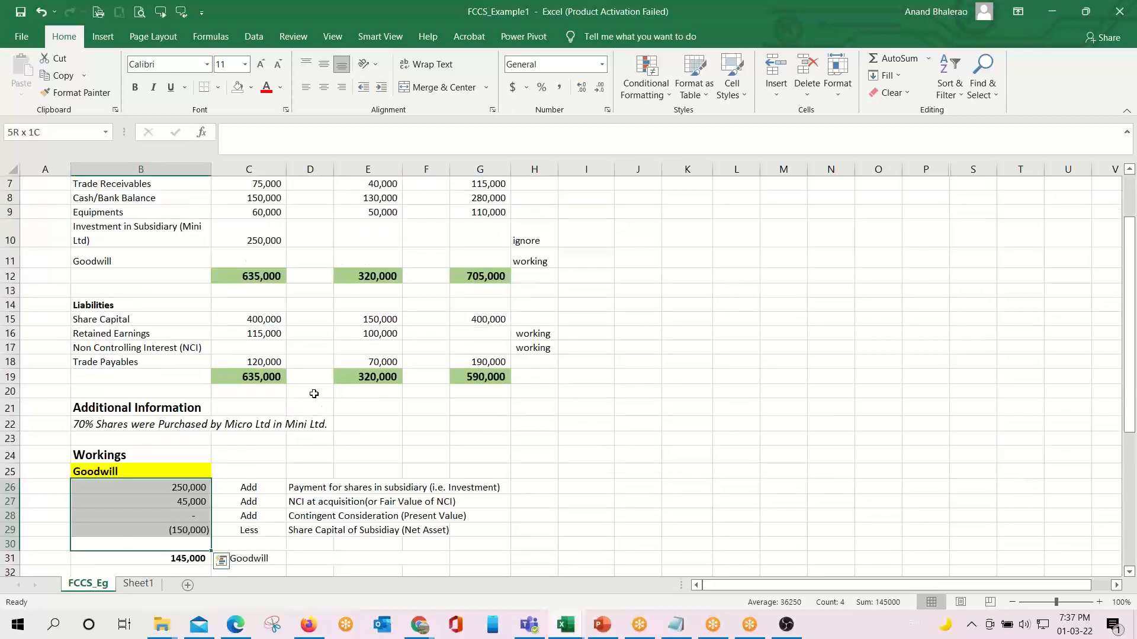
{"action": "left_click", "coordinate": [475, 259]}
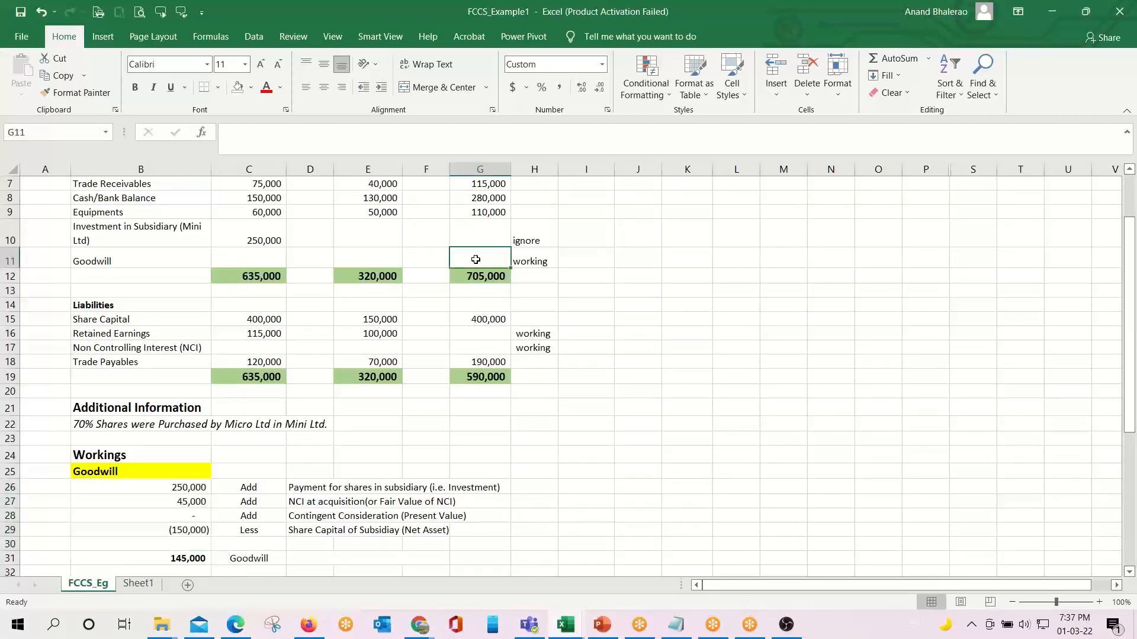
{"action": "type", "text": "="}
{"action": "scroll", "coordinate": [280, 496], "scroll_direction": "down", "scroll_amount": 3}
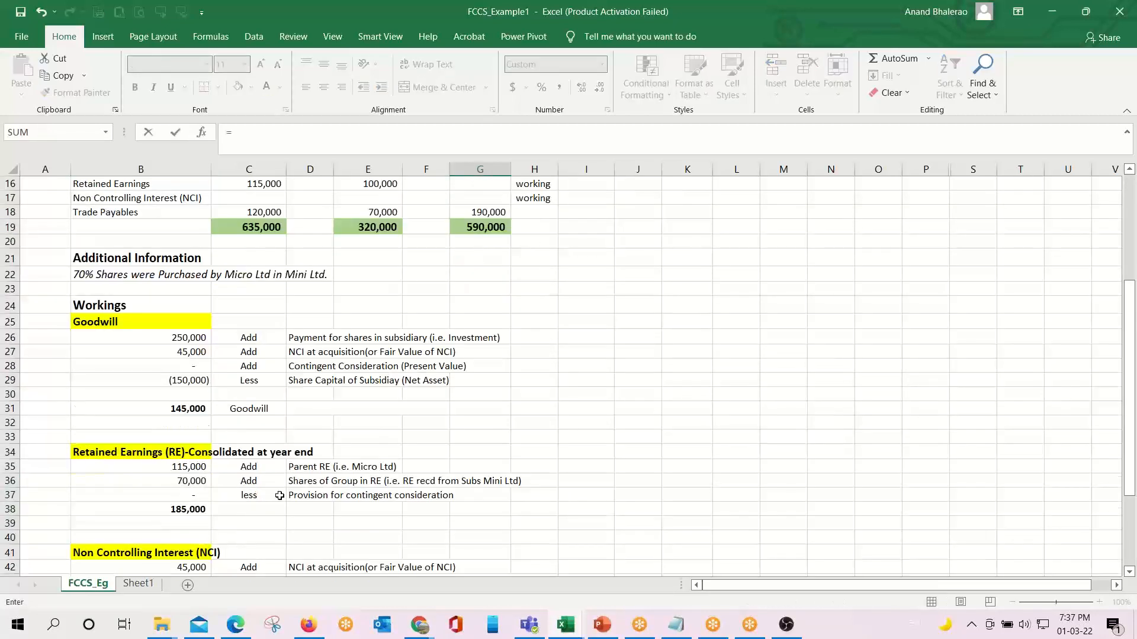
{"action": "left_click", "coordinate": [184, 410]}
{"action": "key", "text": "ctrl+Return"}
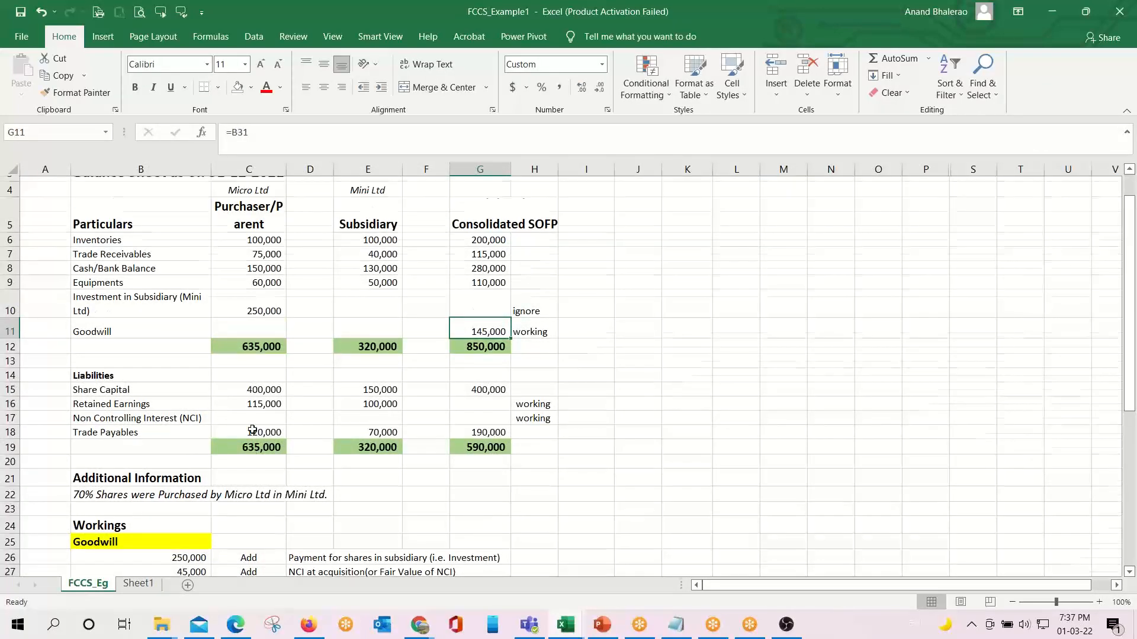
Step: Inspect the formula behind consolidated Share Capital in G15 and compare it with the subsidiary's share capital
{"action": "scroll", "coordinate": [264, 431], "scroll_direction": "up", "scroll_amount": 1}
{"action": "left_click", "coordinate": [487, 429]}
{"action": "left_click", "coordinate": [495, 370]}
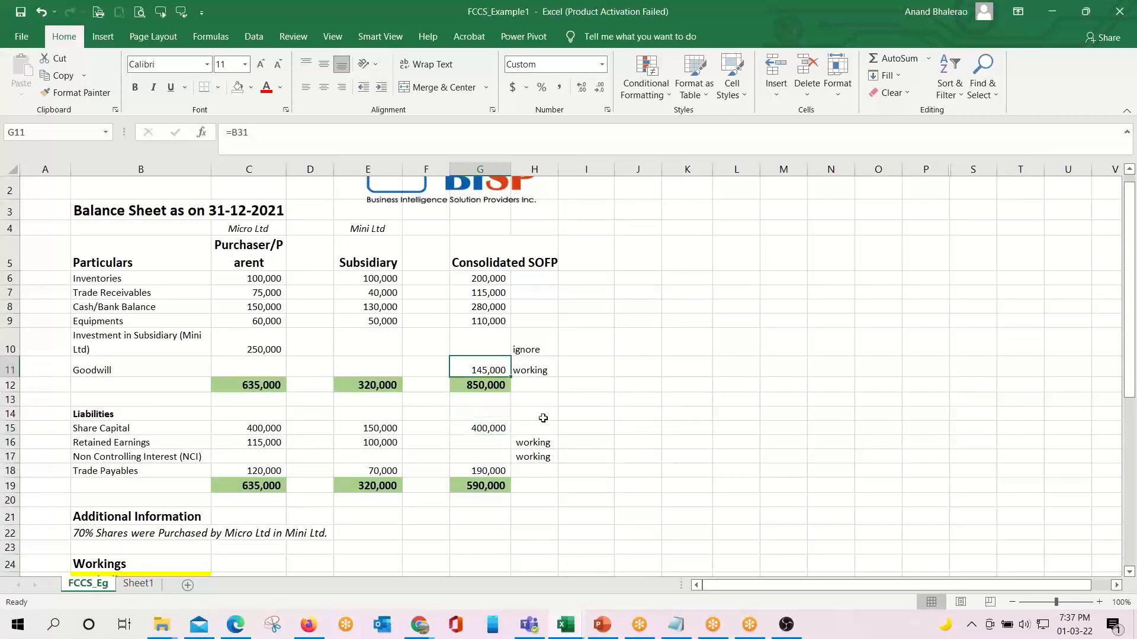
{"action": "left_click", "coordinate": [490, 428]}
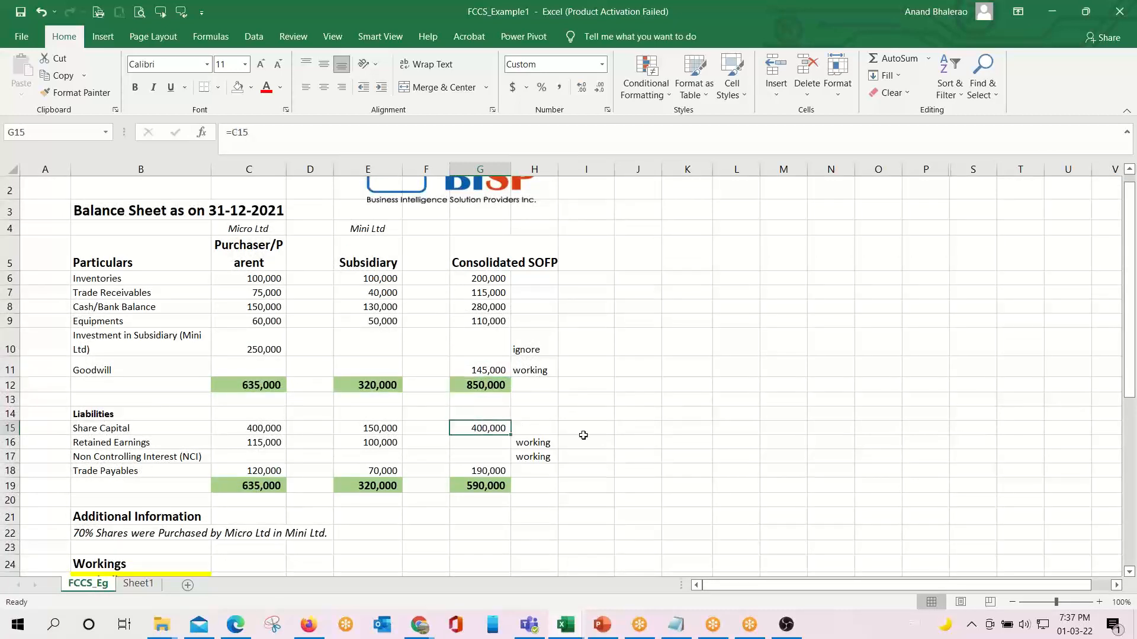
{"action": "left_click", "coordinate": [381, 427]}
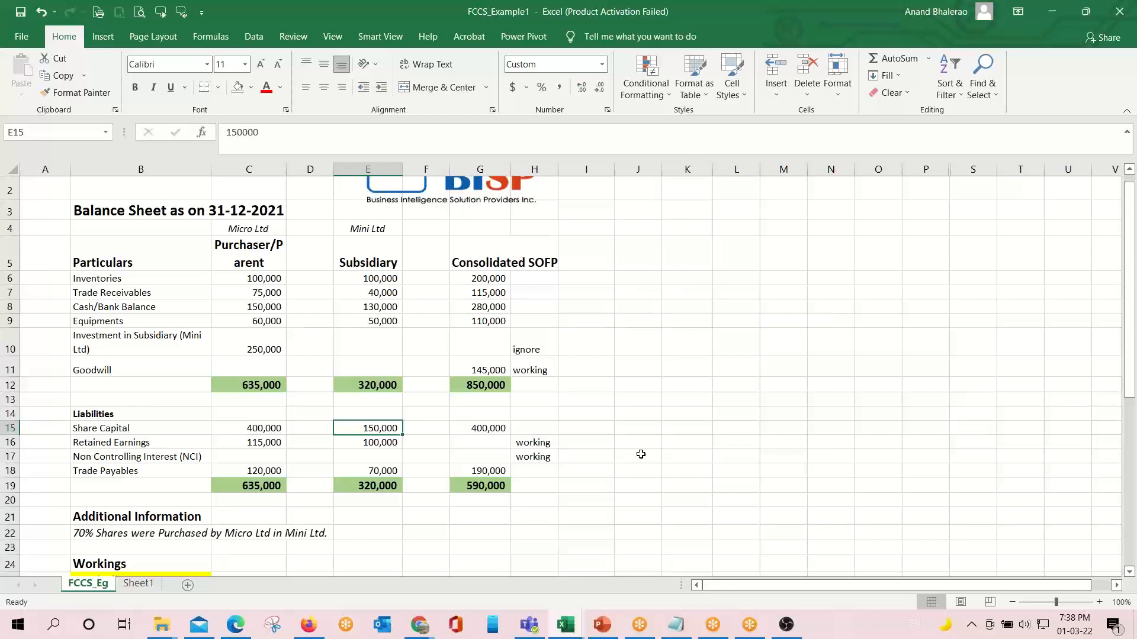
{"action": "key", "text": "Right"}
{"action": "key", "text": "Right"}
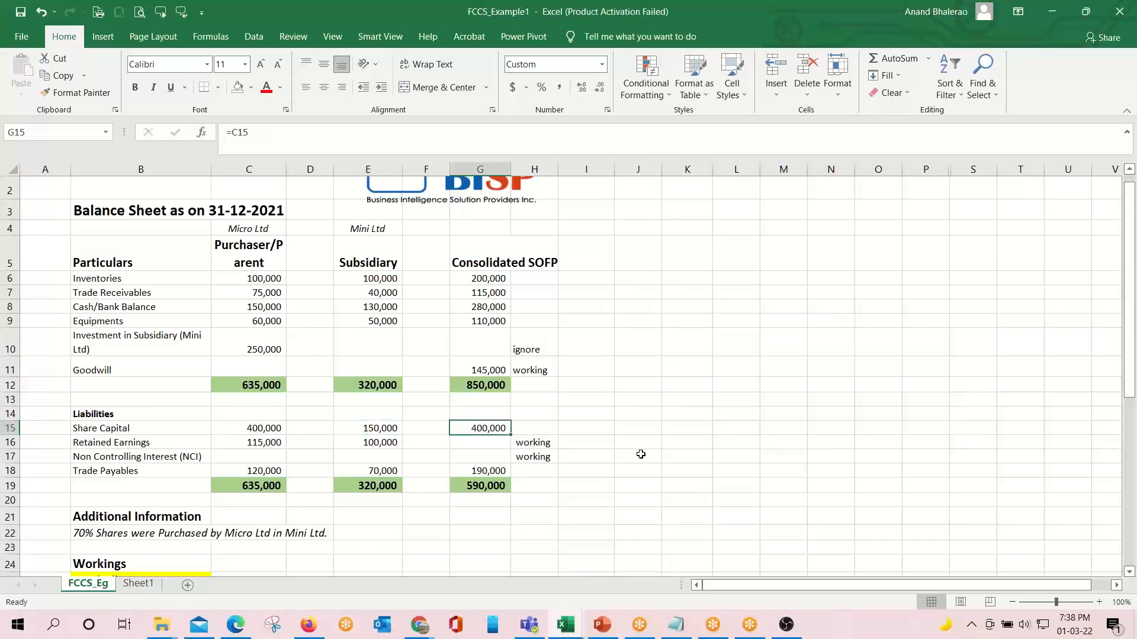
{"action": "key", "text": "F2"}
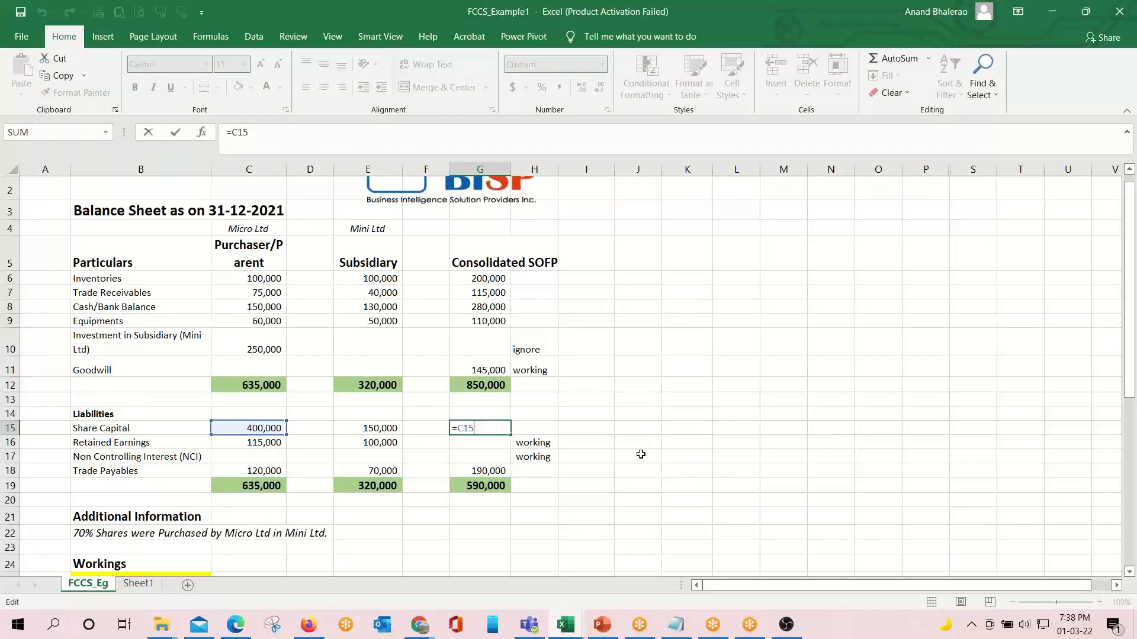
{"action": "key", "text": "Escape"}
{"action": "key", "text": "F2"}
{"action": "key", "text": "Escape"}
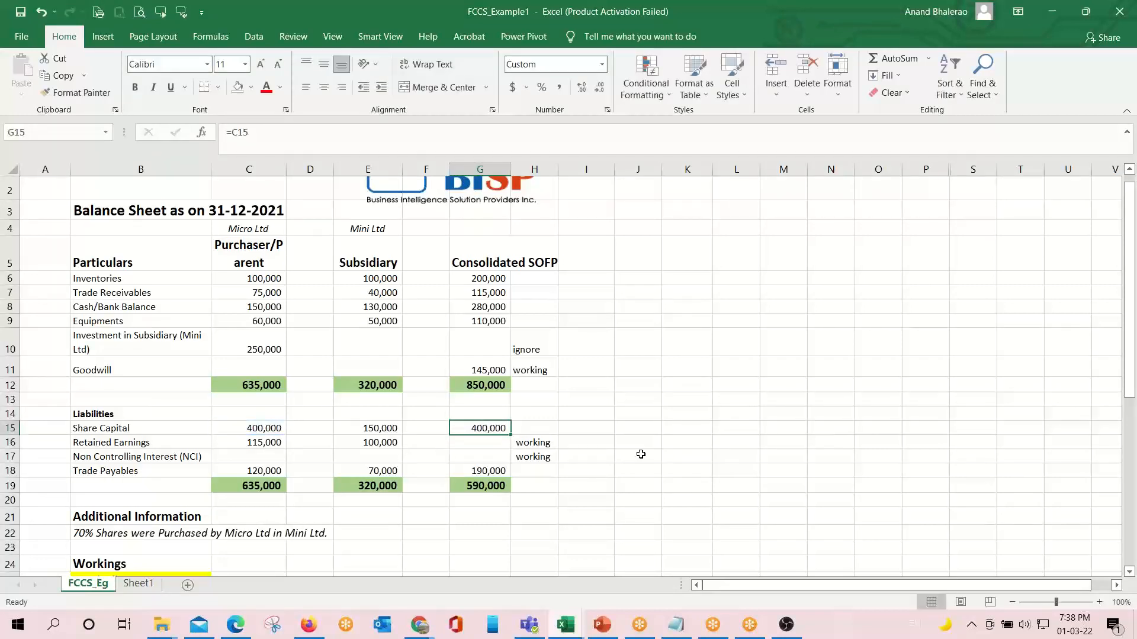
Step: Inspect the formula behind the Parent RE line in B35 of the Retained Earnings workings
{"action": "key", "text": "Down"}
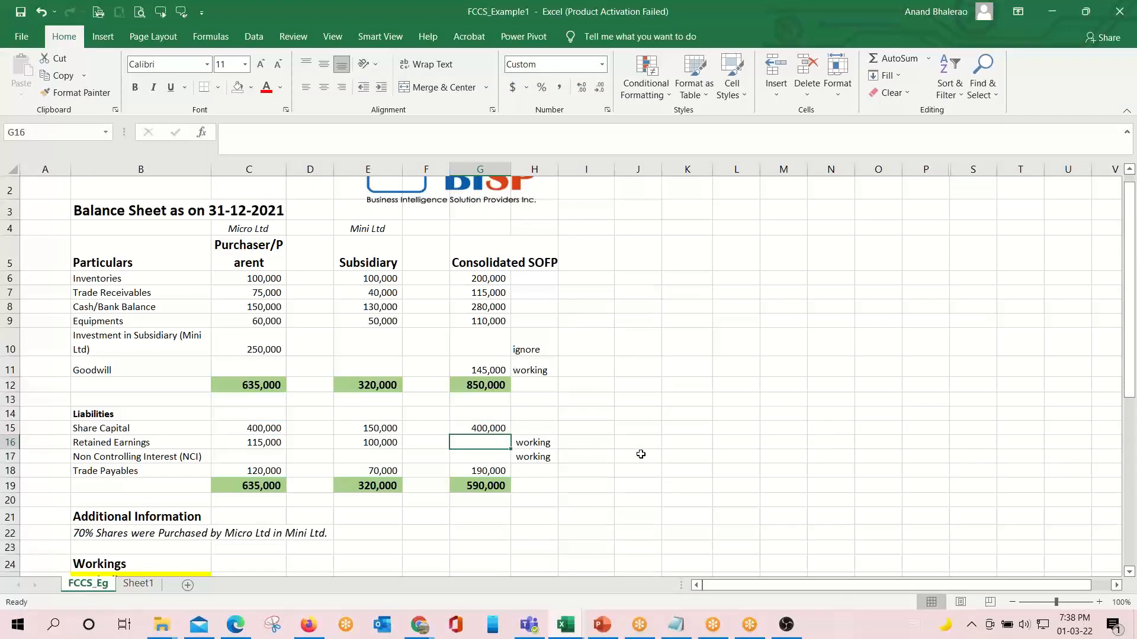
{"action": "scroll", "coordinate": [604, 456], "scroll_direction": "down", "scroll_amount": 5}
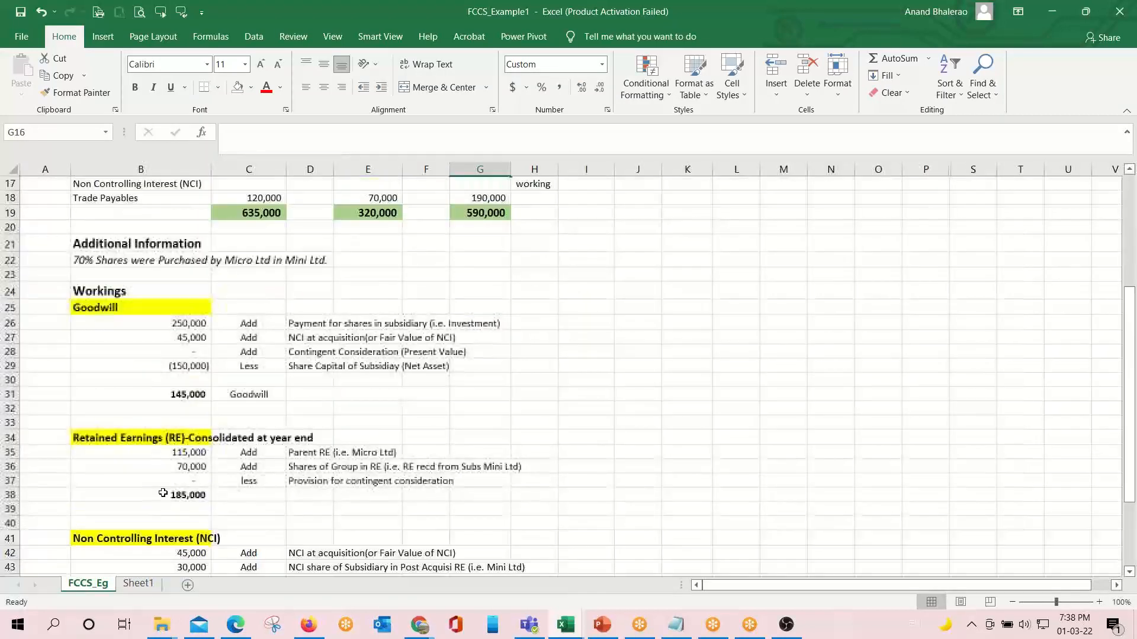
{"action": "left_click", "coordinate": [189, 455]}
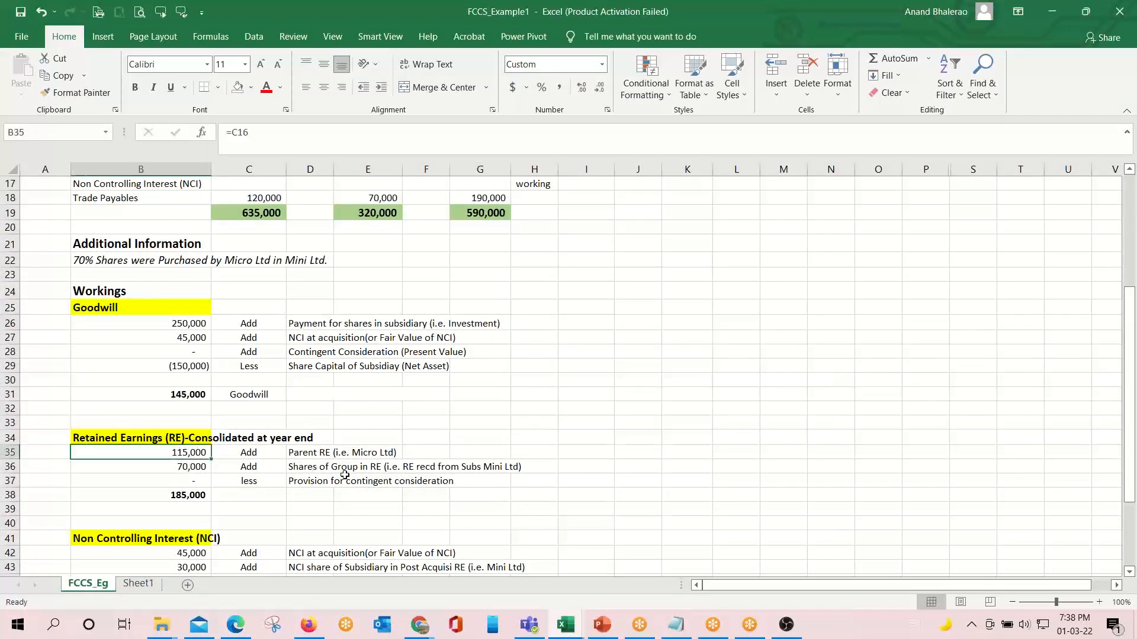
{"action": "key", "text": "F2"}
{"action": "scroll", "coordinate": [385, 508], "scroll_direction": "up", "scroll_amount": 2}
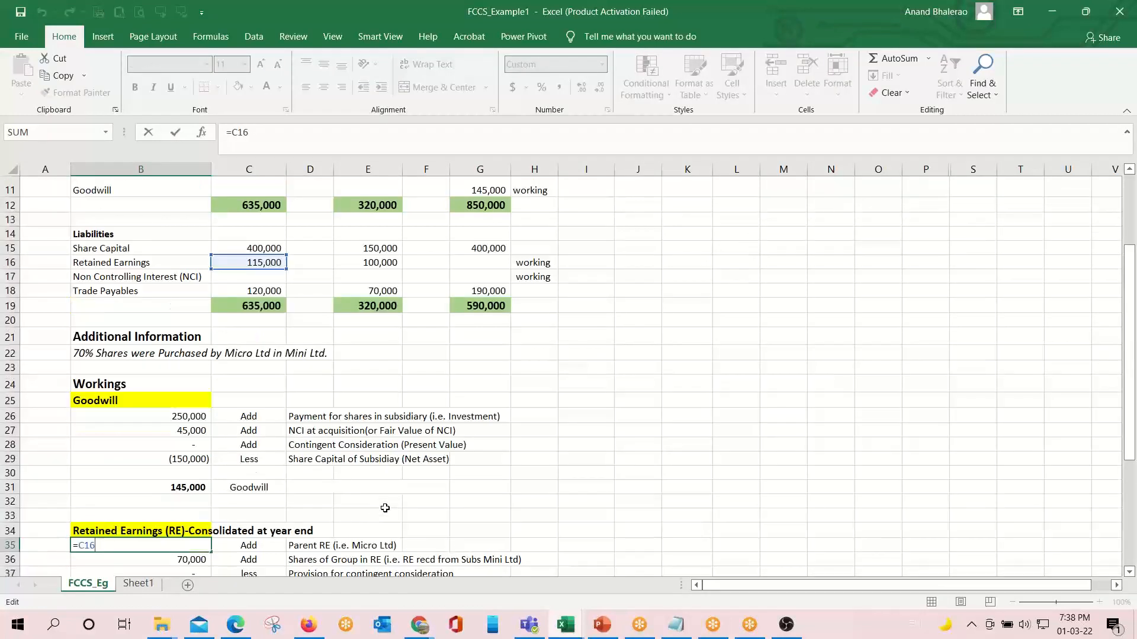
{"action": "scroll", "coordinate": [385, 508], "scroll_direction": "down", "scroll_amount": 3}
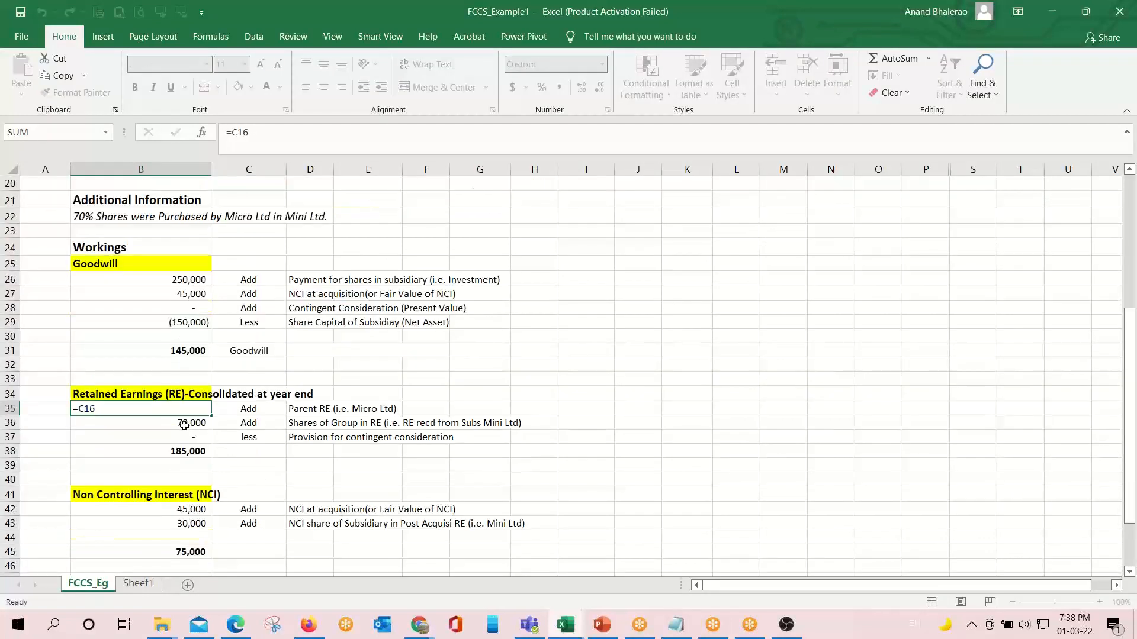
{"action": "key", "text": "Return"}
Step: Inspect the formula behind the group's share of subsidiary retained earnings in B36 and trace it to the balance sheet
{"action": "key", "text": "F2"}
{"action": "scroll", "coordinate": [452, 408], "scroll_direction": "up", "scroll_amount": 2}
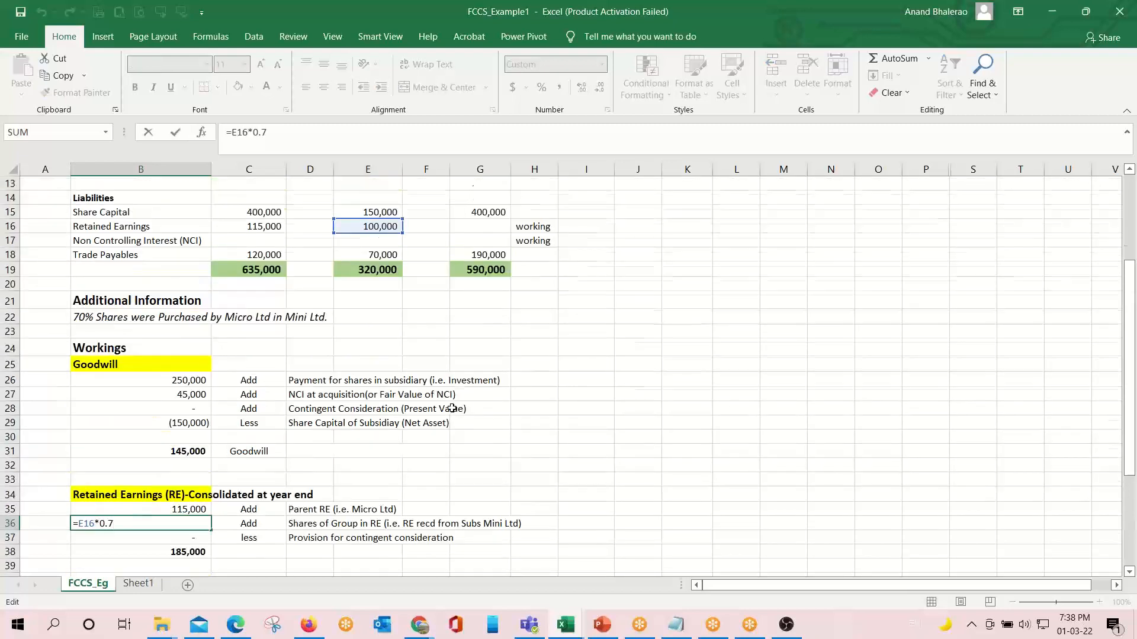
{"action": "scroll", "coordinate": [452, 409], "scroll_direction": "up", "scroll_amount": 1}
{"action": "scroll", "coordinate": [452, 409], "scroll_direction": "up", "scroll_amount": 3}
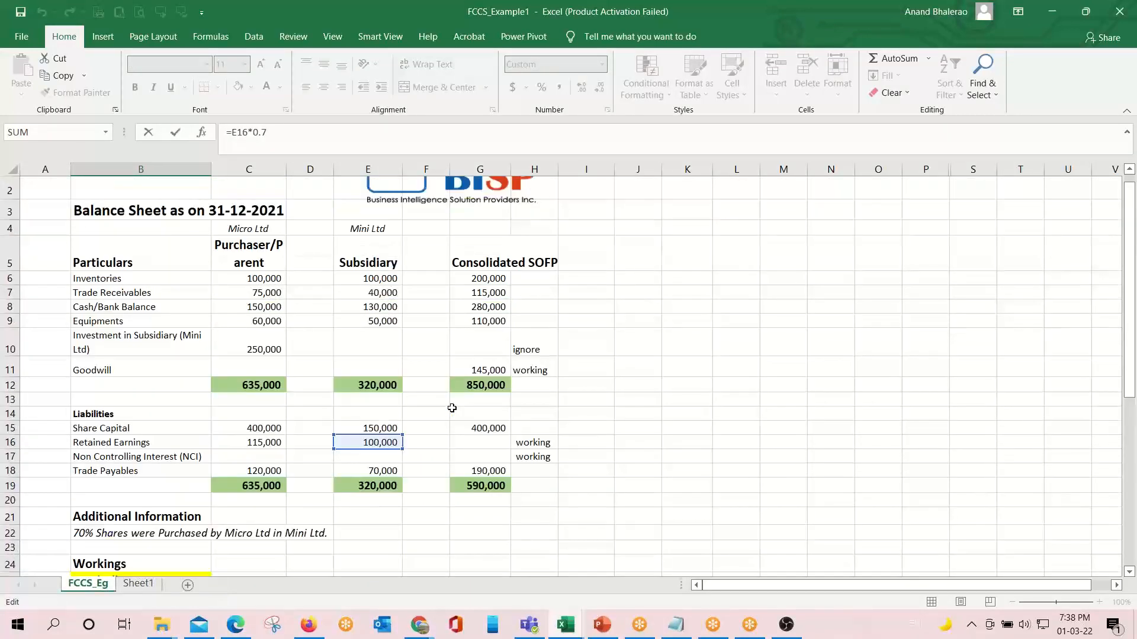
{"action": "scroll", "coordinate": [452, 408], "scroll_direction": "down", "scroll_amount": 4}
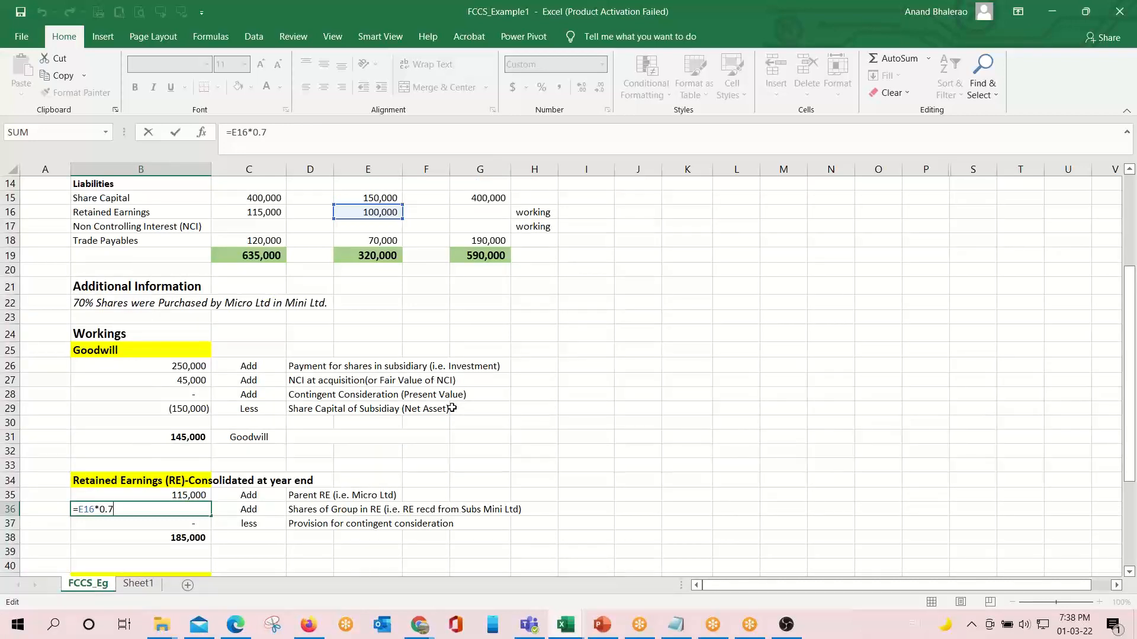
{"action": "key", "text": "Return"}
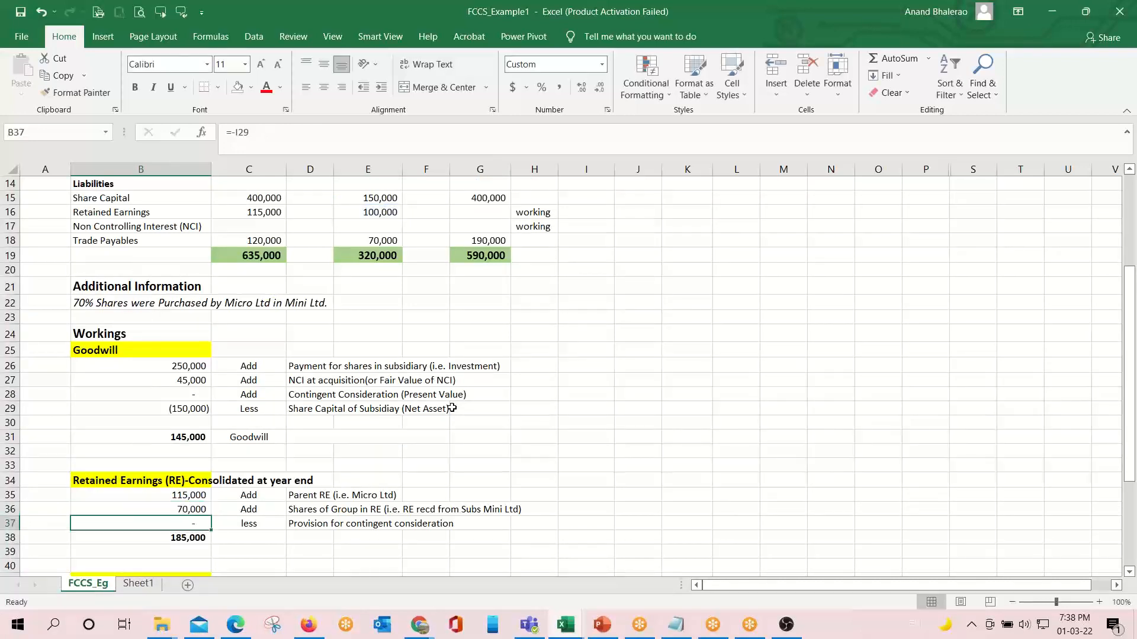
{"action": "key", "text": "Up"}
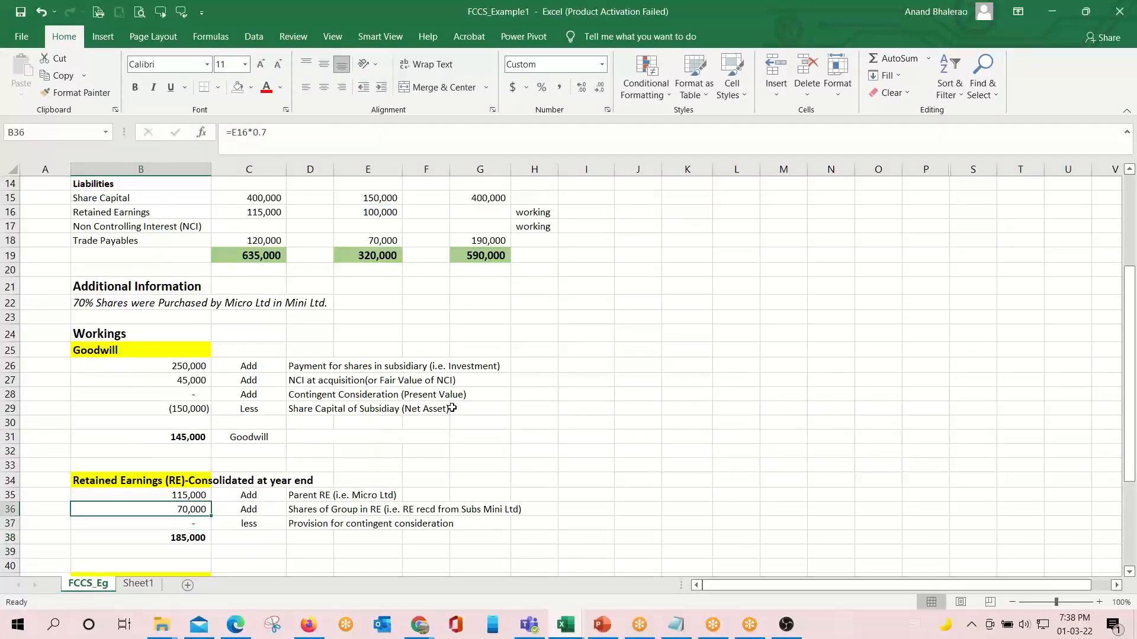
{"action": "key", "text": "F2"}
{"action": "scroll", "coordinate": [452, 408], "scroll_direction": "up", "scroll_amount": 1}
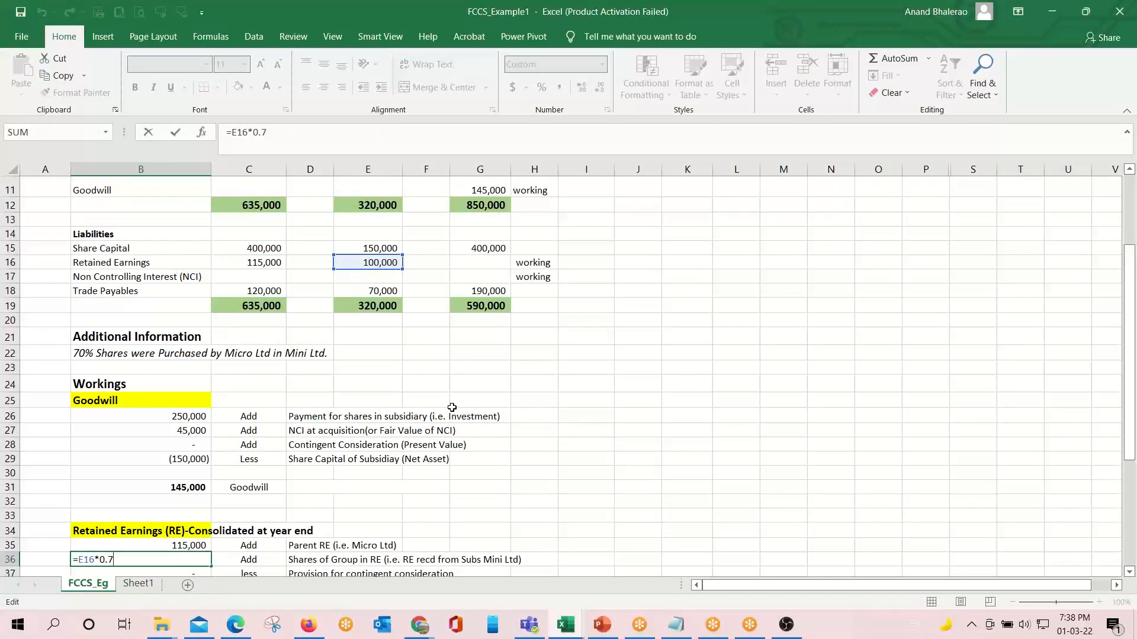
{"action": "key", "text": "Return"}
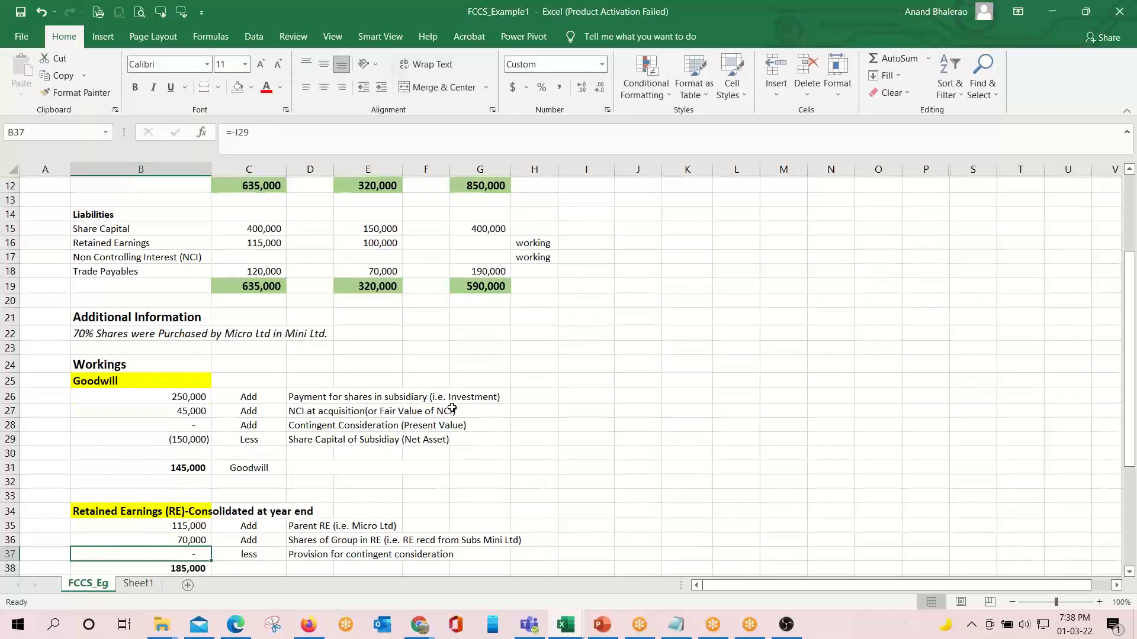
Step: Link the consolidated Retained Earnings cell G16 to the Retained Earnings total in B38 of the workings
{"action": "key", "text": "Down"}
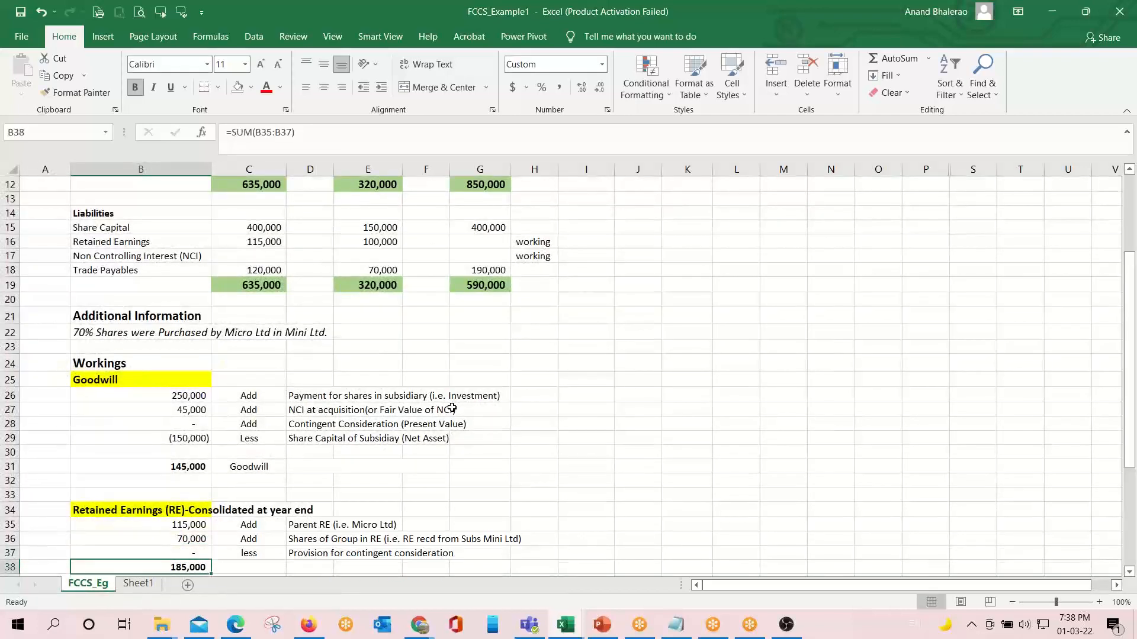
{"action": "scroll", "coordinate": [414, 405], "scroll_direction": "up", "scroll_amount": 1}
{"action": "left_click", "coordinate": [484, 305]}
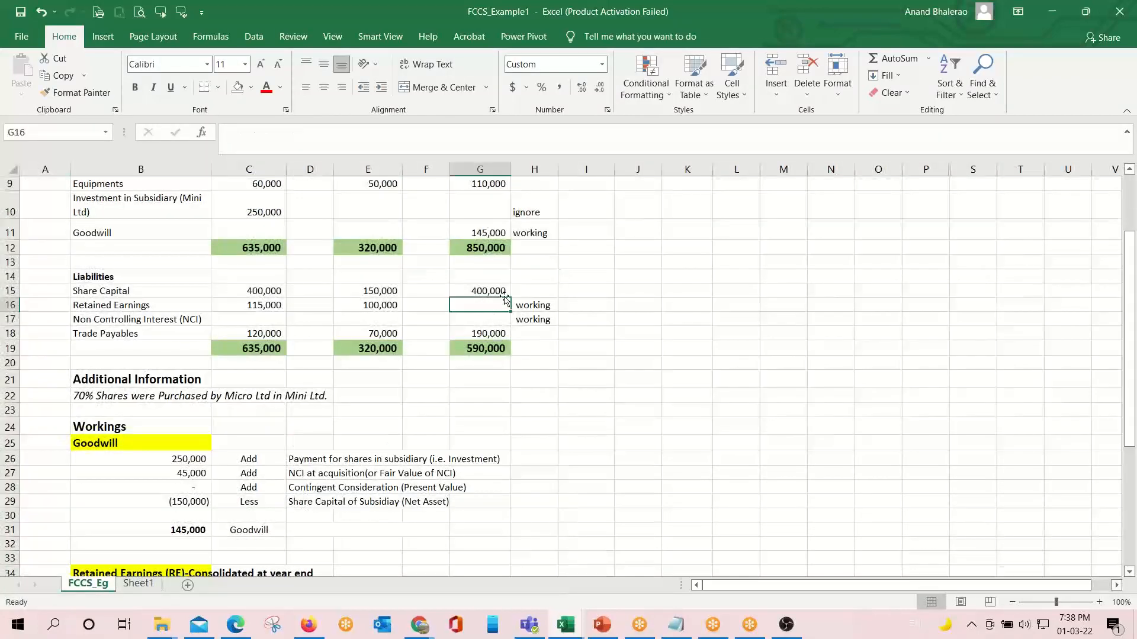
{"action": "type", "text": "="}
{"action": "scroll", "coordinate": [506, 302], "scroll_direction": "down", "scroll_amount": 5}
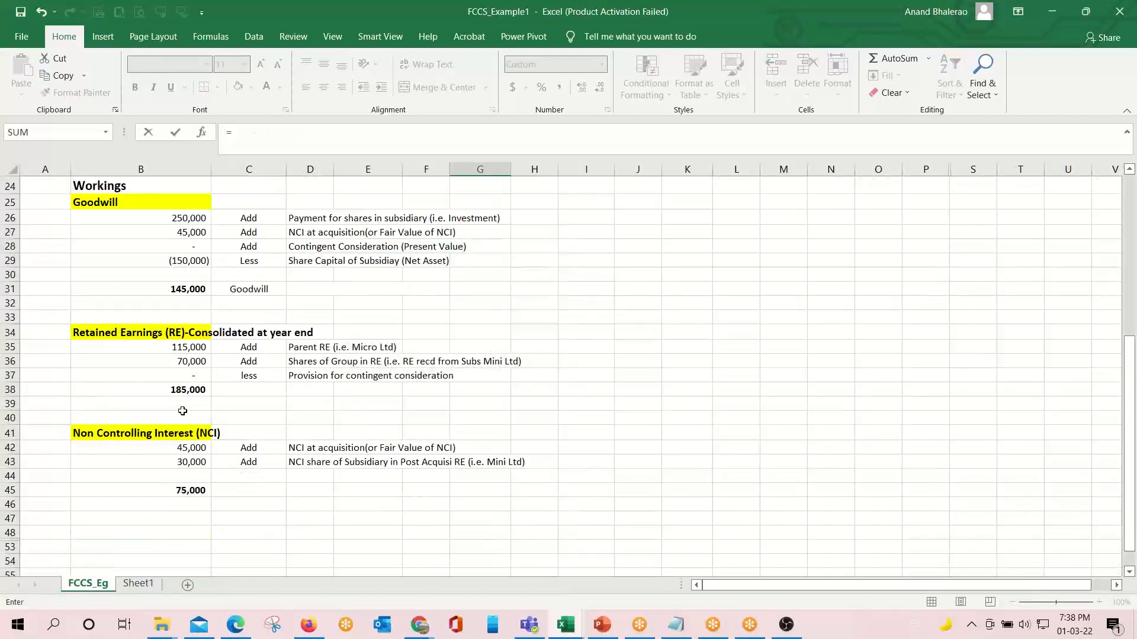
{"action": "left_click", "coordinate": [170, 391]}
{"action": "key", "text": "Return"}
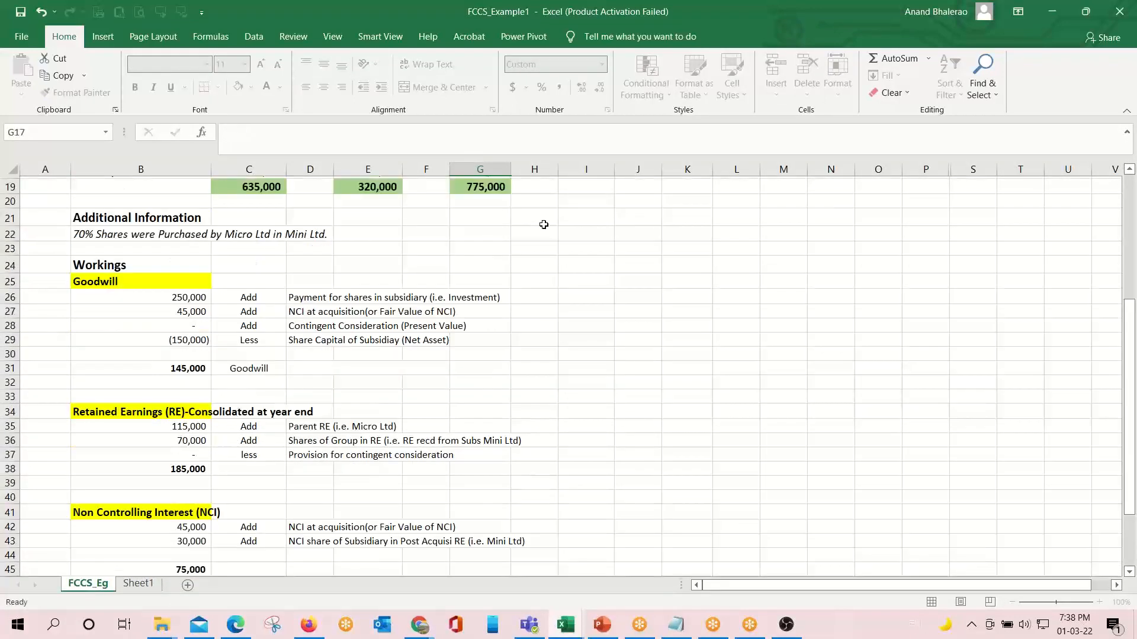
{"action": "key", "text": "Up"}
{"action": "scroll", "coordinate": [543, 224], "scroll_direction": "up", "scroll_amount": 1}
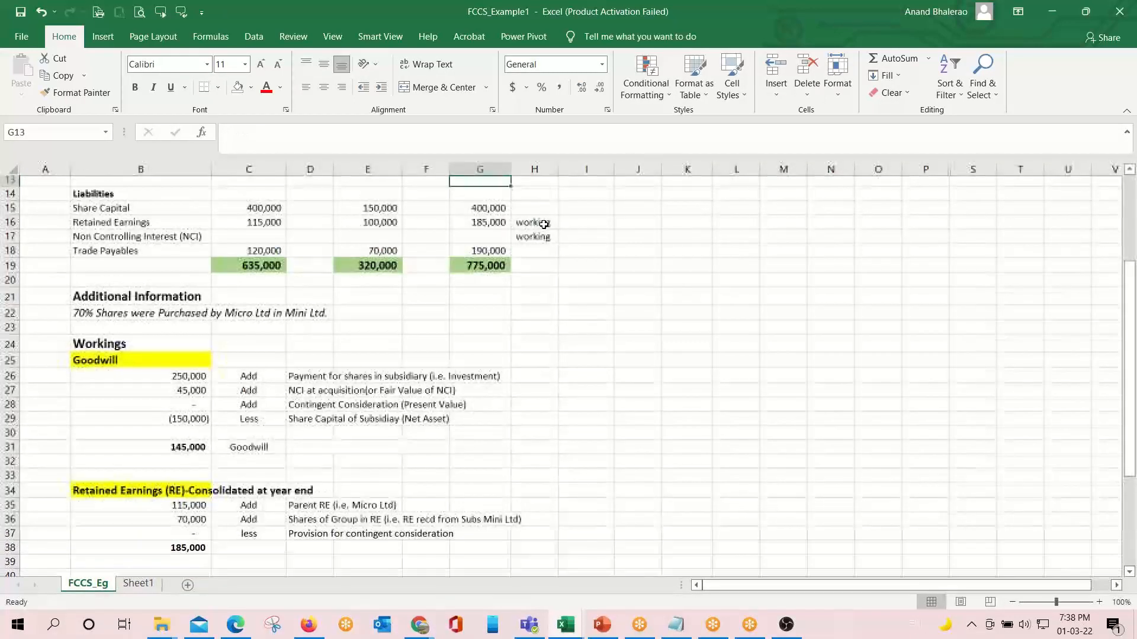
Step: Check the consolidated Retained Earnings link in G16 against the subsidiary's figure in E16 and the workings total in B38
{"action": "key", "text": "Down"}
{"action": "scroll", "coordinate": [379, 222], "scroll_direction": "up", "scroll_amount": 2}
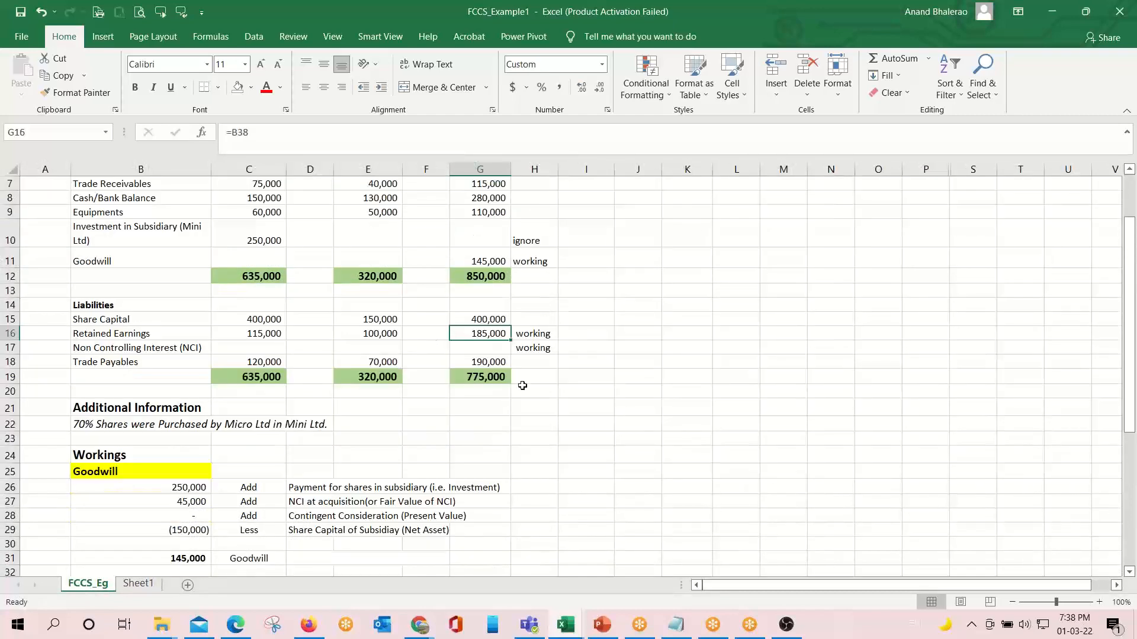
{"action": "left_click", "coordinate": [395, 335]}
{"action": "scroll", "coordinate": [556, 373], "scroll_direction": "up", "scroll_amount": 3}
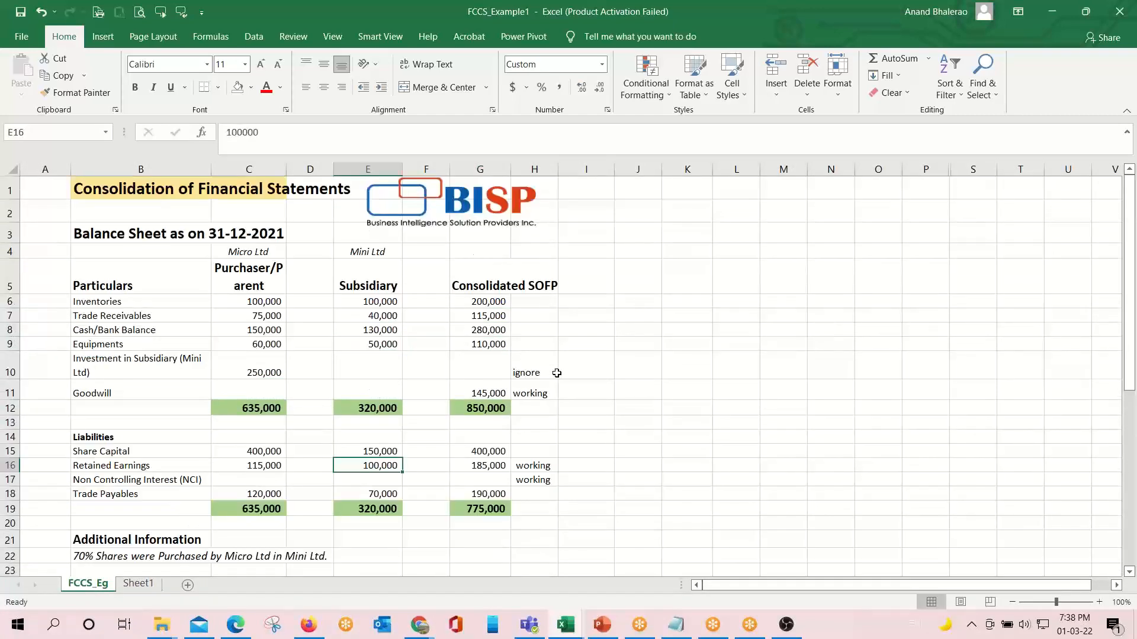
{"action": "left_click", "coordinate": [476, 468]}
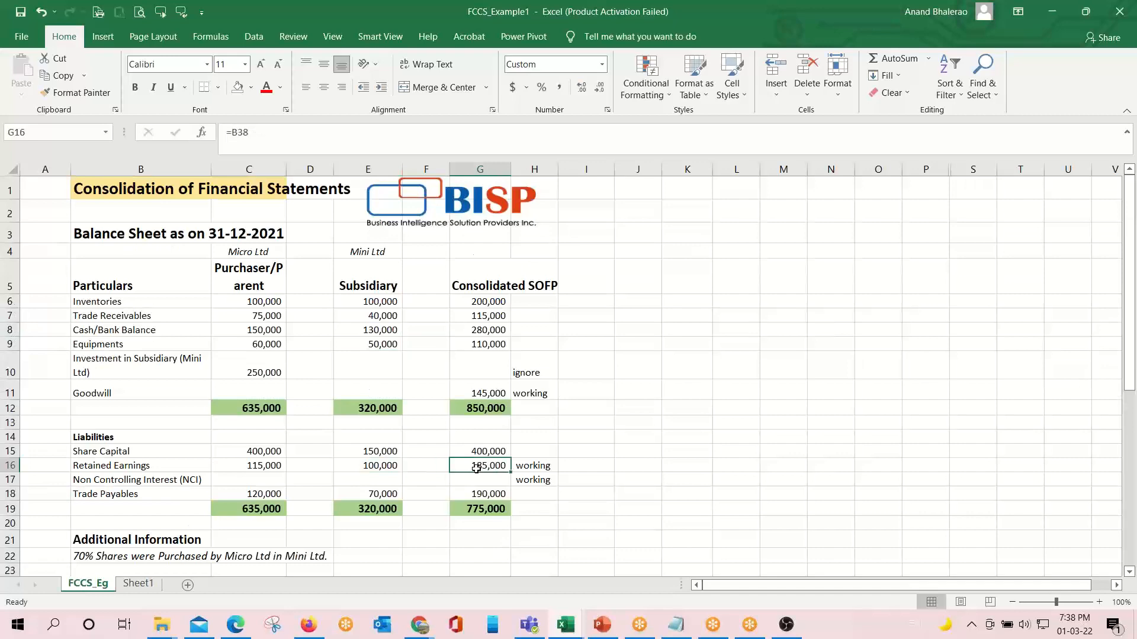
{"action": "scroll", "coordinate": [582, 452], "scroll_direction": "down", "scroll_amount": 6}
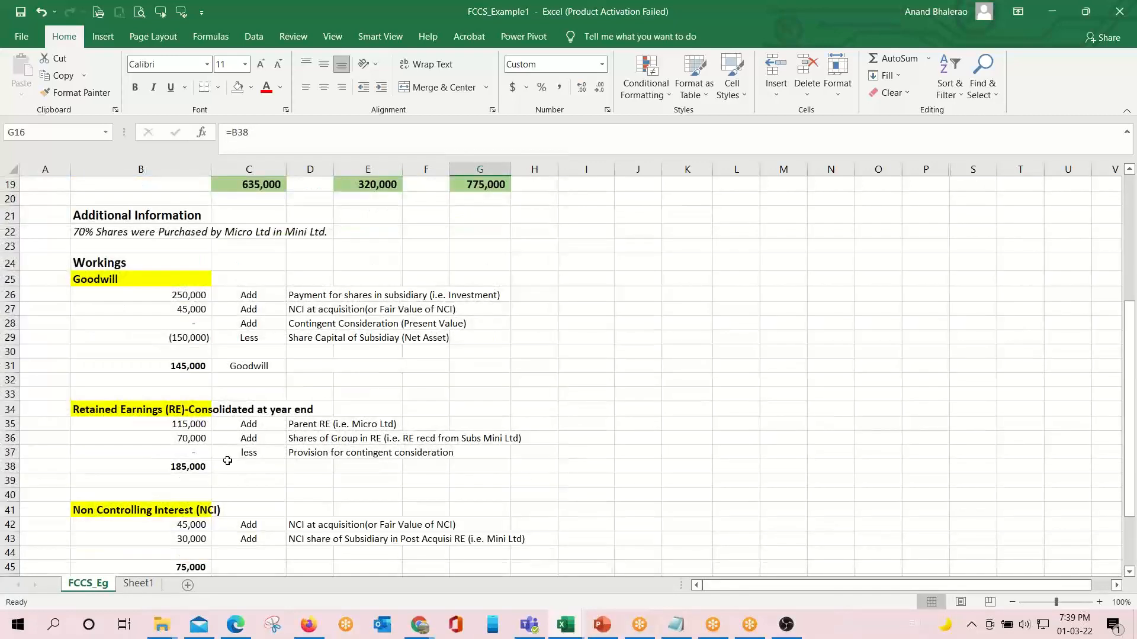
{"action": "left_click", "coordinate": [187, 468]}
Step: Locate the Non Controlling Interest (NCI) workings and the consolidated NCI cell G17 that they feed
{"action": "left_click", "coordinate": [158, 511]}
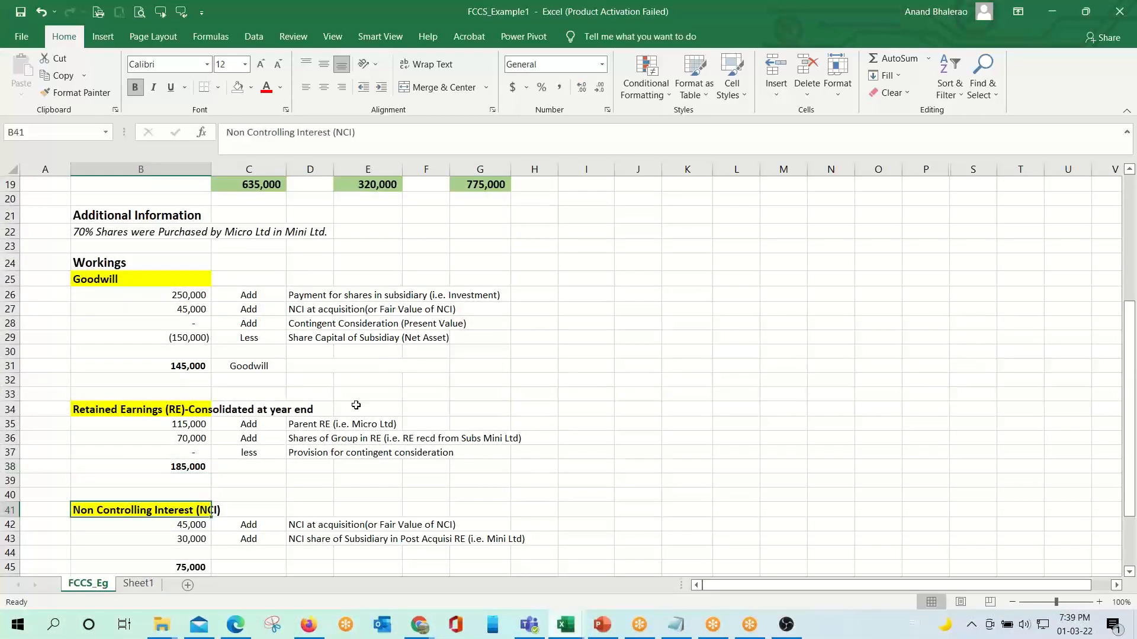
{"action": "scroll", "coordinate": [491, 374], "scroll_direction": "up", "scroll_amount": 4}
{"action": "left_click", "coordinate": [488, 348]}
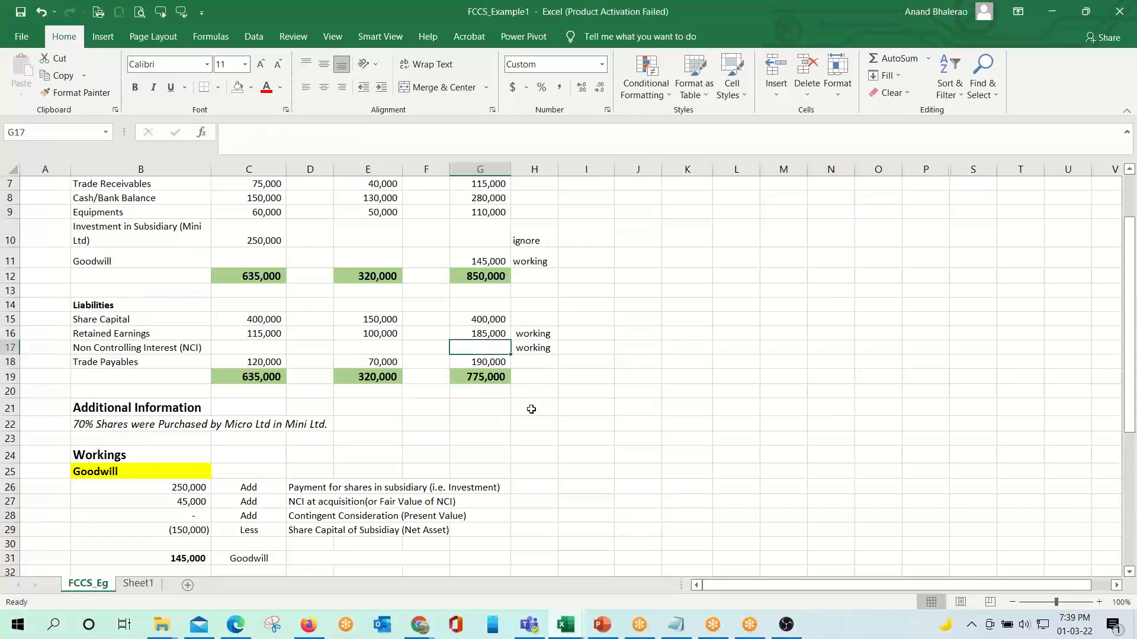
{"action": "scroll", "coordinate": [531, 409], "scroll_direction": "down", "scroll_amount": 3}
{"action": "scroll", "coordinate": [77, 551], "scroll_direction": "down", "scroll_amount": 3}
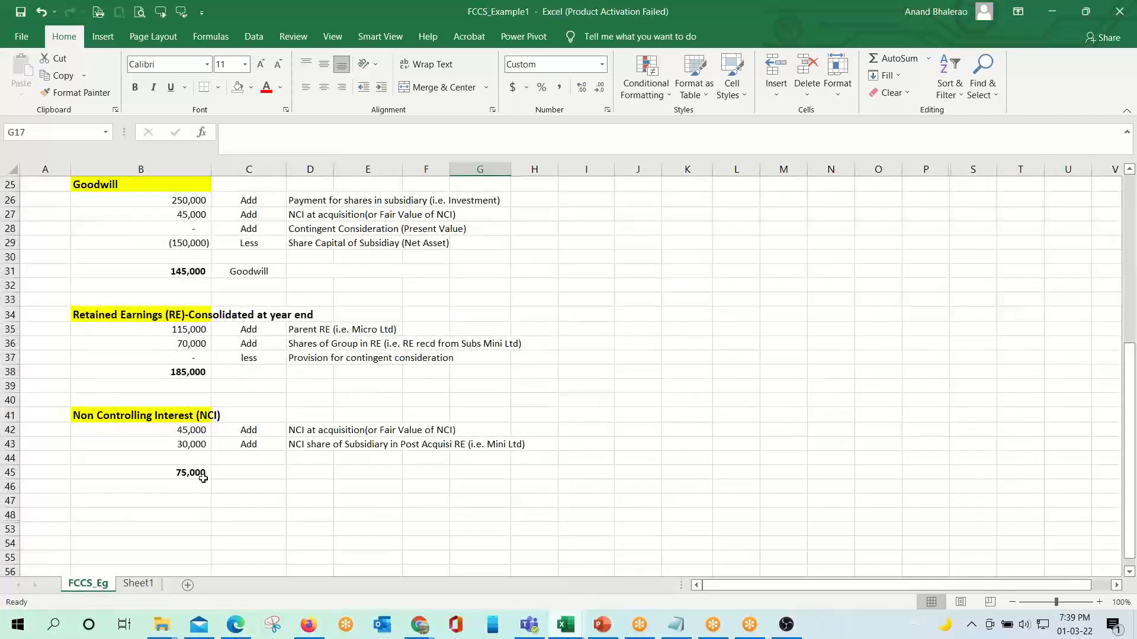
Step: Inspect the formula behind NCI at acquisition in B42 and trace it to the subsidiary's share capital on the balance sheet
{"action": "left_click", "coordinate": [188, 431]}
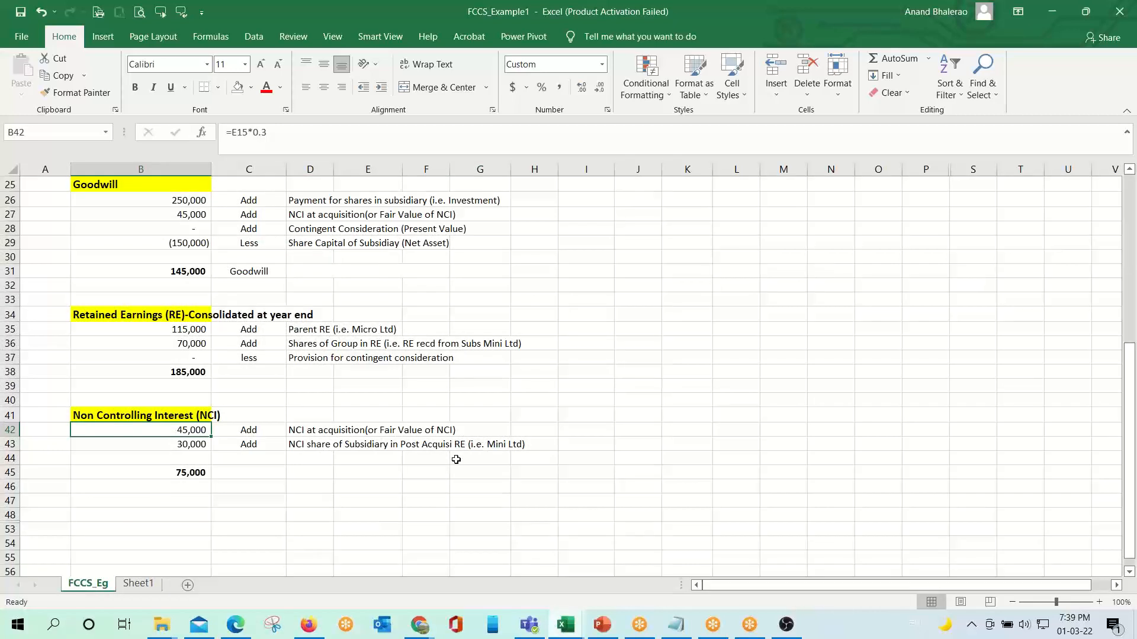
{"action": "key", "text": "F2"}
{"action": "scroll", "coordinate": [456, 460], "scroll_direction": "up", "scroll_amount": 7}
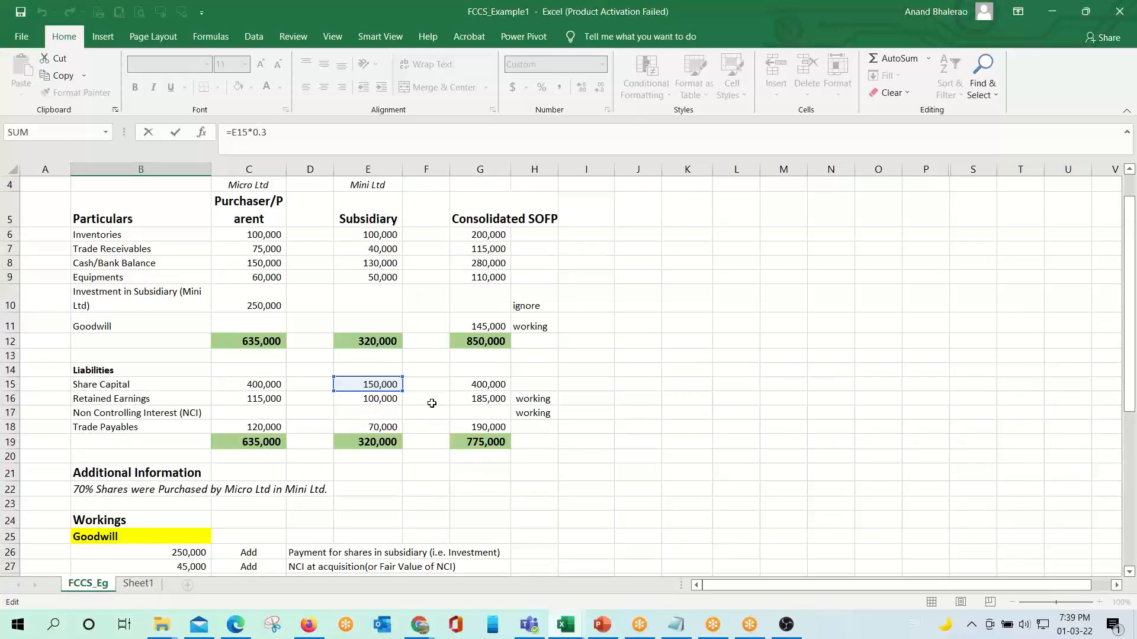
{"action": "key", "text": "Escape"}
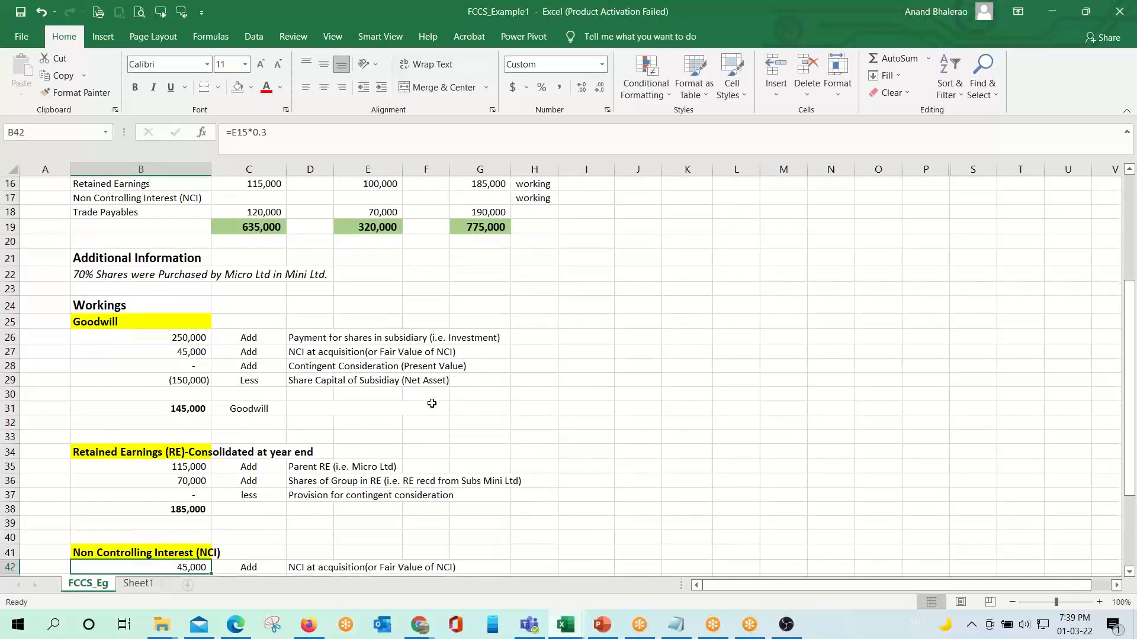
{"action": "scroll", "coordinate": [431, 403], "scroll_direction": "down", "scroll_amount": 1}
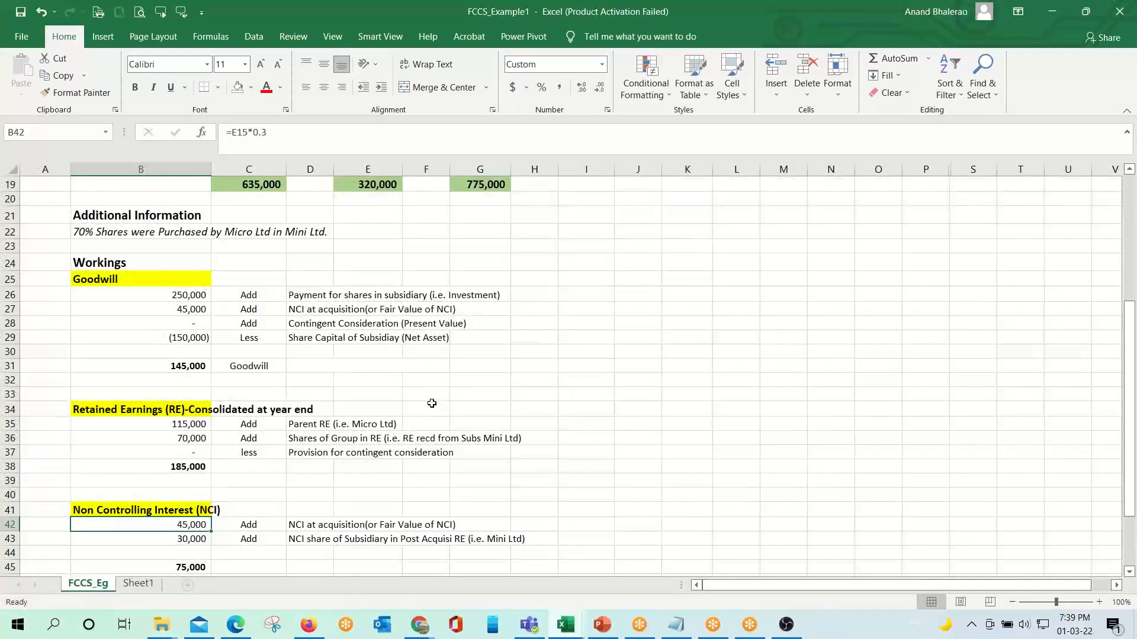
{"action": "scroll", "coordinate": [431, 403], "scroll_direction": "up", "scroll_amount": 4}
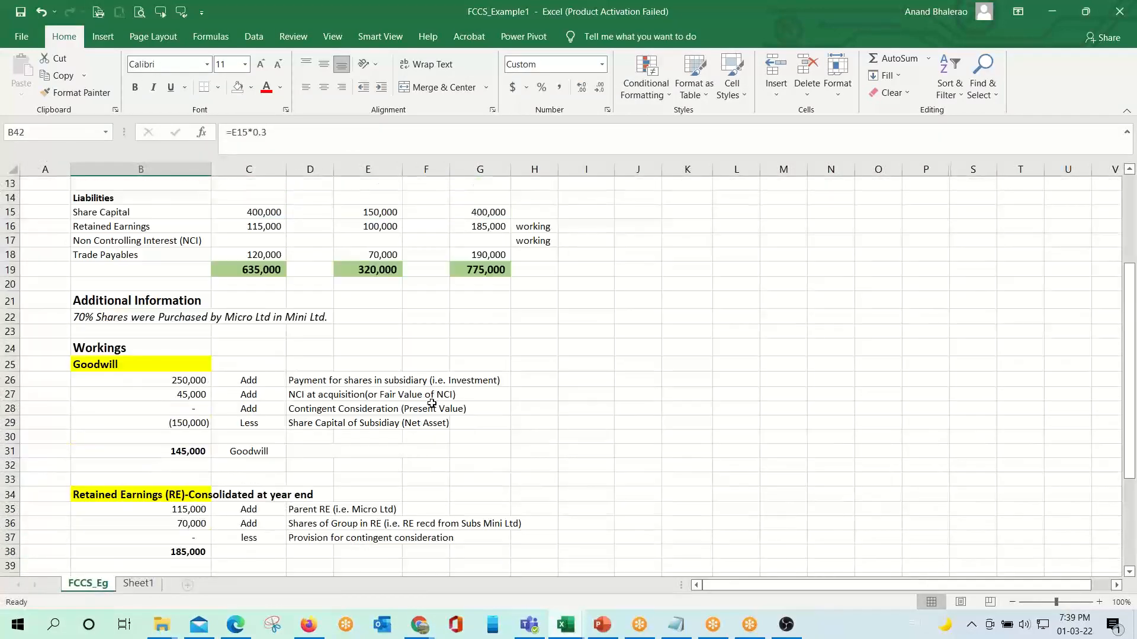
{"action": "scroll", "coordinate": [432, 403], "scroll_direction": "down", "scroll_amount": 4}
{"action": "key", "text": "F2"}
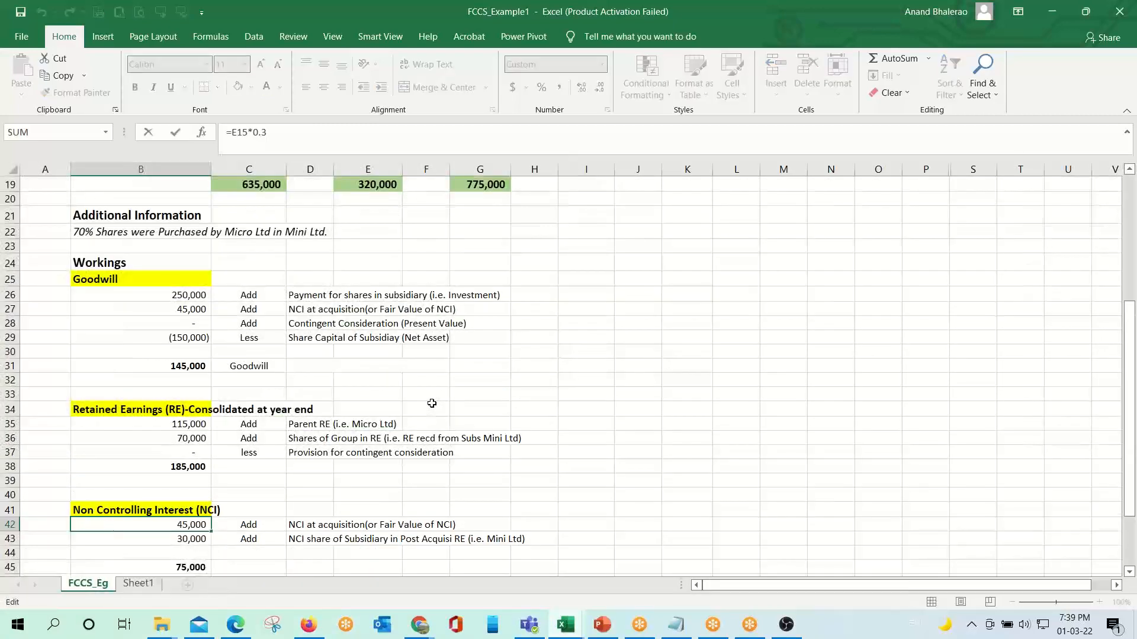
{"action": "scroll", "coordinate": [431, 403], "scroll_direction": "up", "scroll_amount": 1}
{"action": "key", "text": "Return"}
Step: Inspect the formula behind the NCI share of post-acquisition retained earnings in B43 and trace it to the subsidiary's retained earnings
{"action": "scroll", "coordinate": [432, 403], "scroll_direction": "down", "scroll_amount": 2}
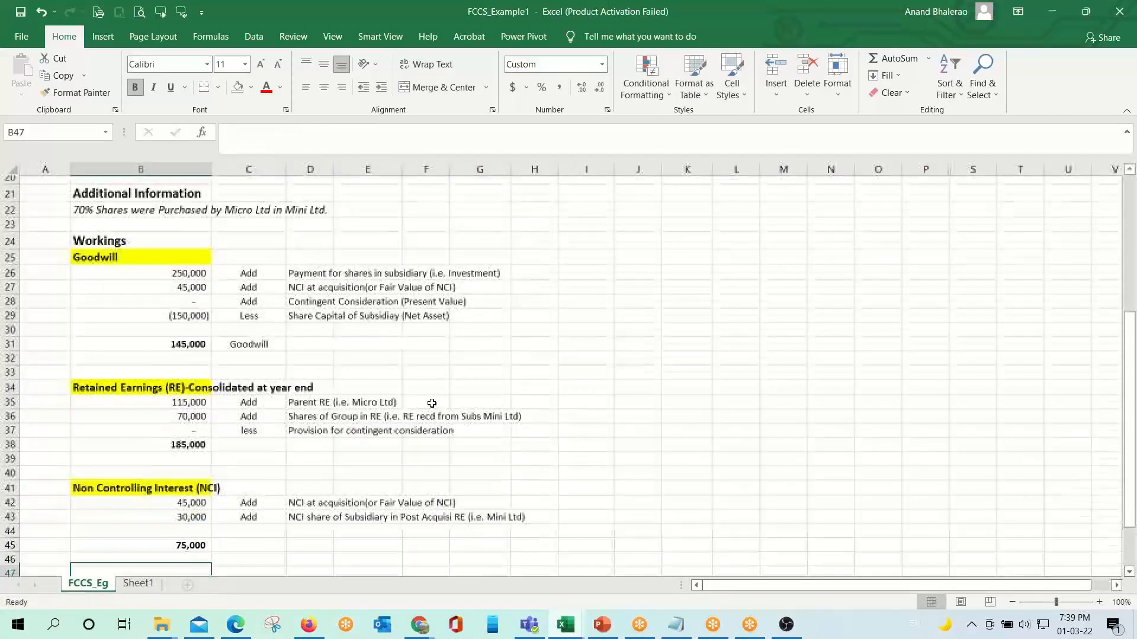
{"action": "key", "text": "F2"}
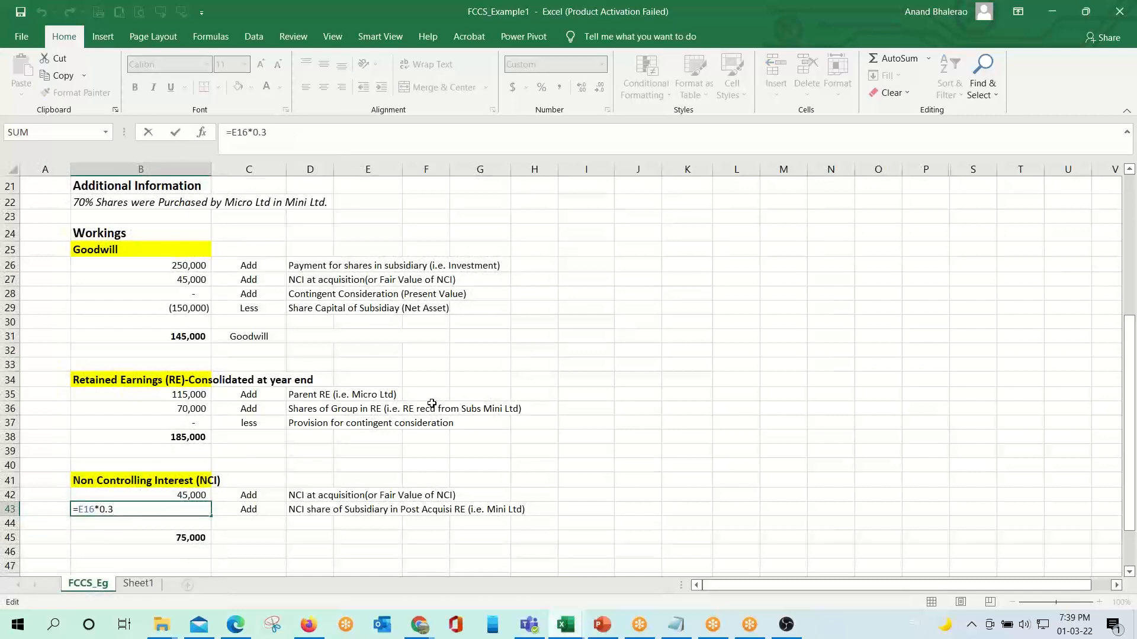
{"action": "scroll", "coordinate": [432, 403], "scroll_direction": "up", "scroll_amount": 4}
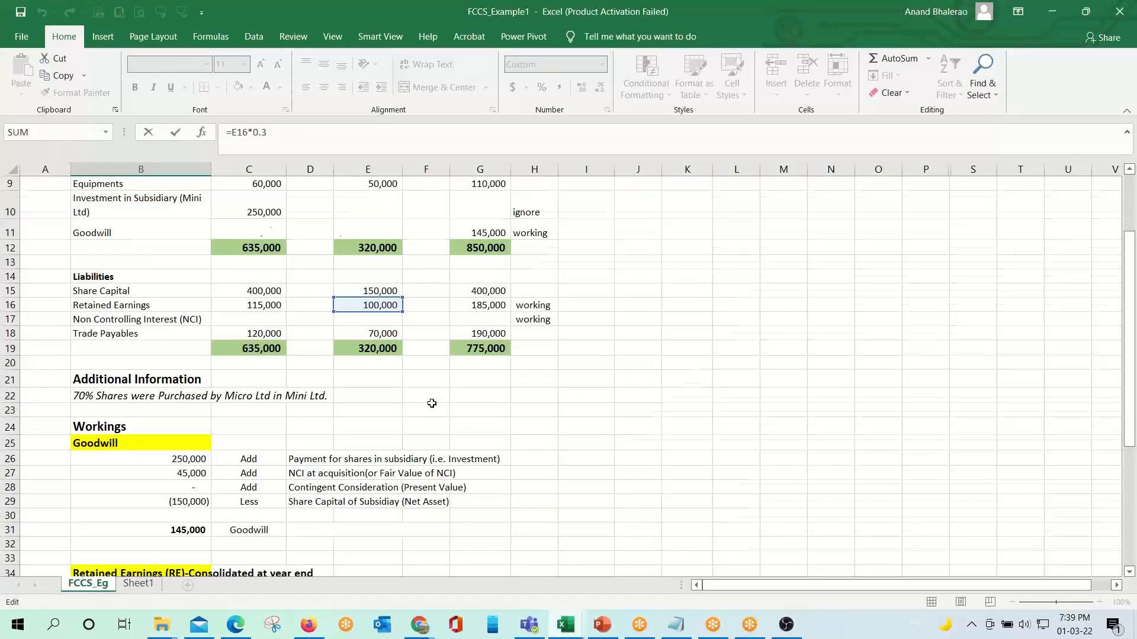
{"action": "scroll", "coordinate": [432, 404], "scroll_direction": "up", "scroll_amount": 3}
{"action": "scroll", "coordinate": [432, 403], "scroll_direction": "down", "scroll_amount": 4}
{"action": "scroll", "coordinate": [431, 403], "scroll_direction": "down", "scroll_amount": 2}
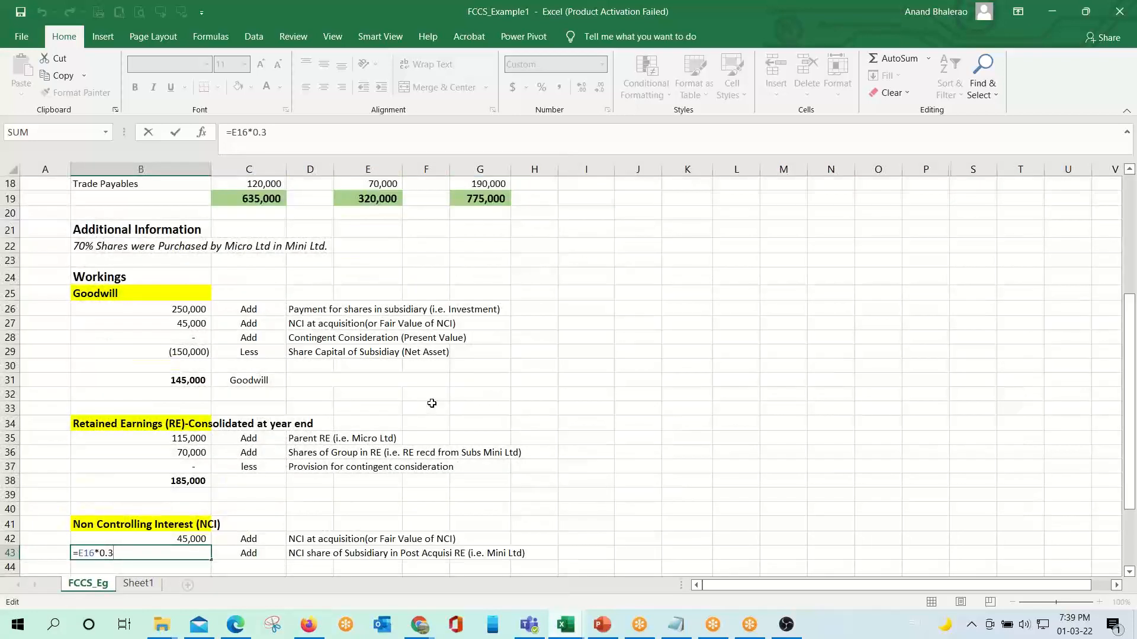
{"action": "key", "text": "ctrl+Return"}
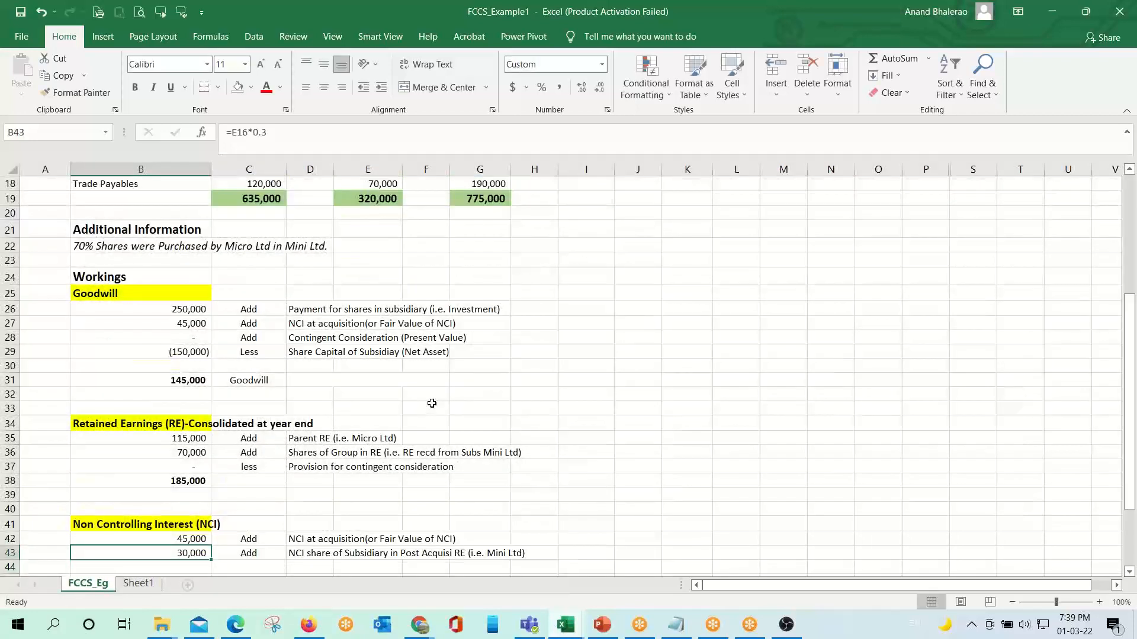
{"action": "scroll", "coordinate": [432, 403], "scroll_direction": "down", "scroll_amount": 1}
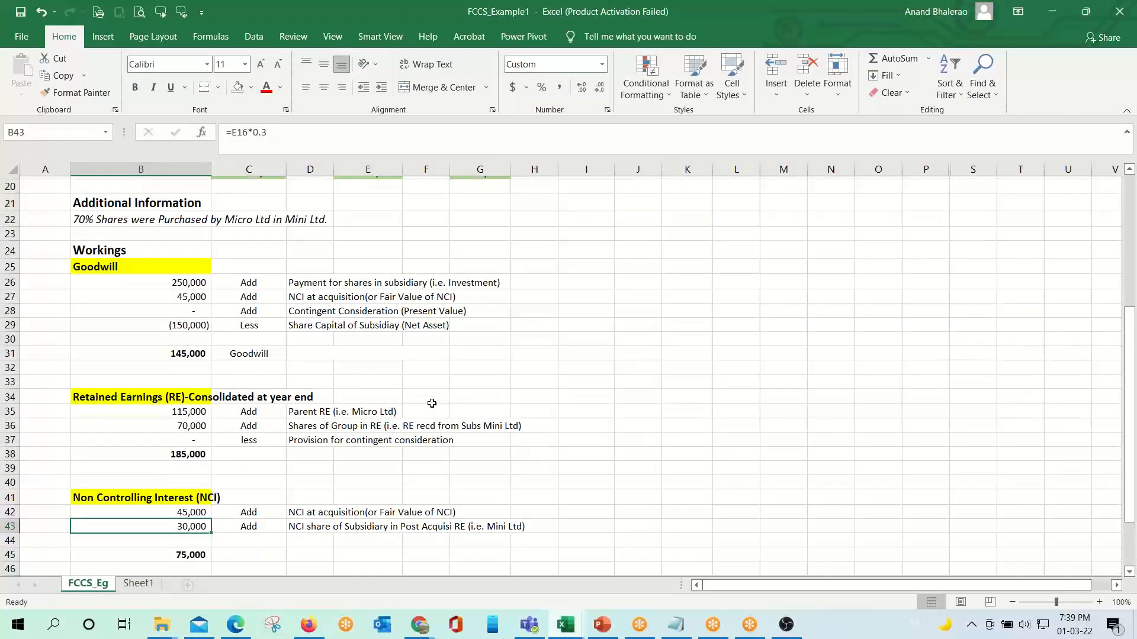
{"action": "key", "text": "F2"}
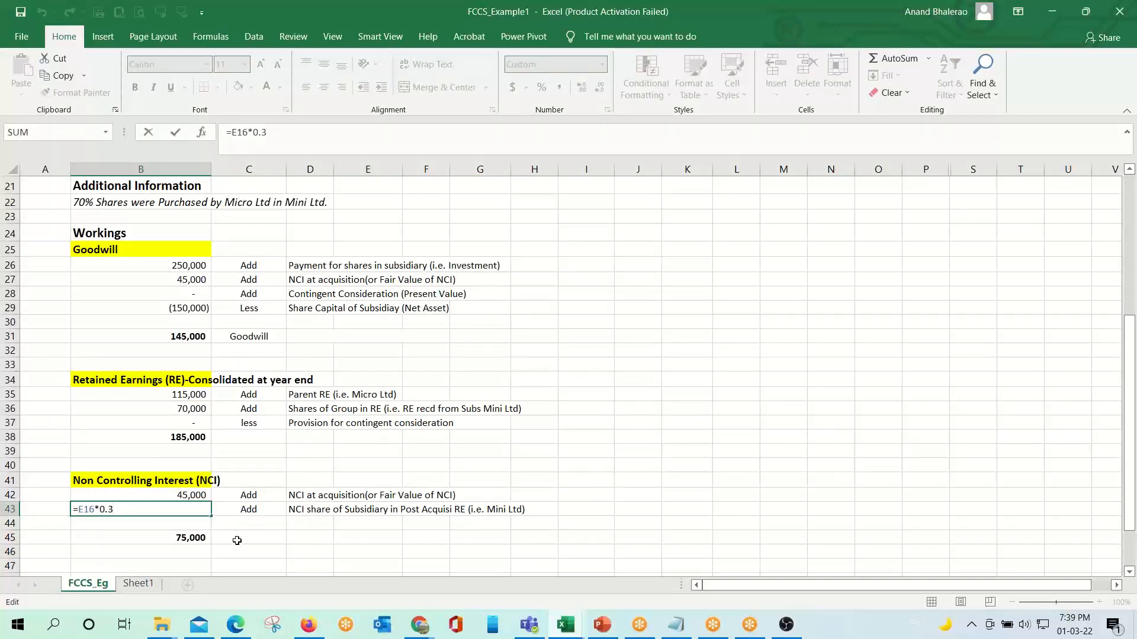
{"action": "scroll", "coordinate": [237, 540], "scroll_direction": "up", "scroll_amount": 3}
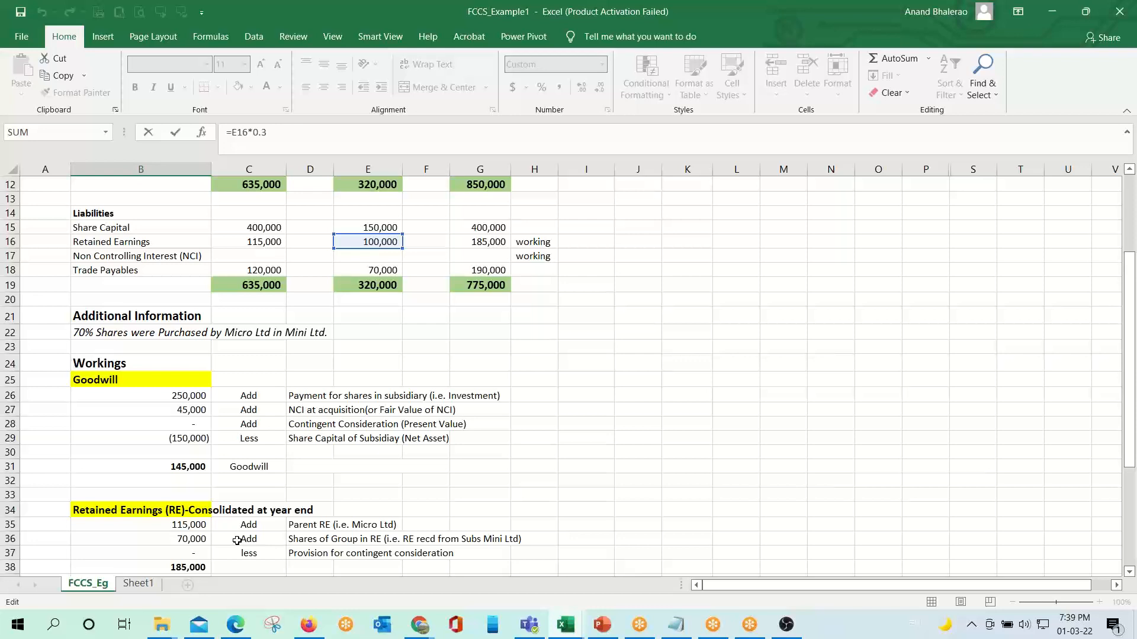
{"action": "scroll", "coordinate": [237, 541], "scroll_direction": "down", "scroll_amount": 4}
{"action": "key", "text": "Return"}
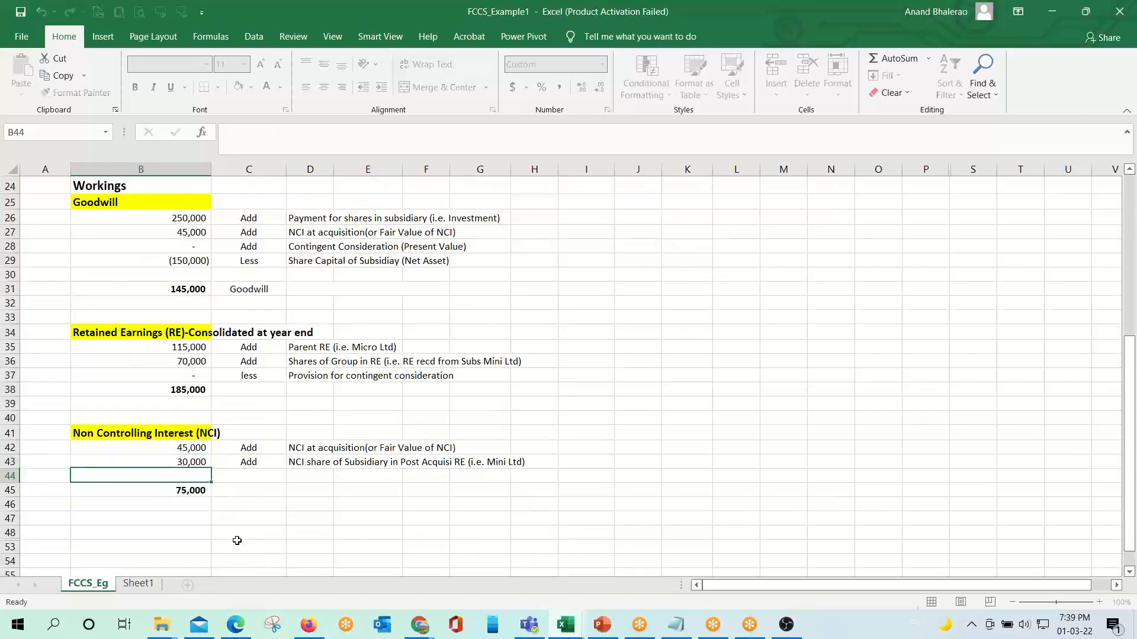
{"action": "key", "text": "Up"}
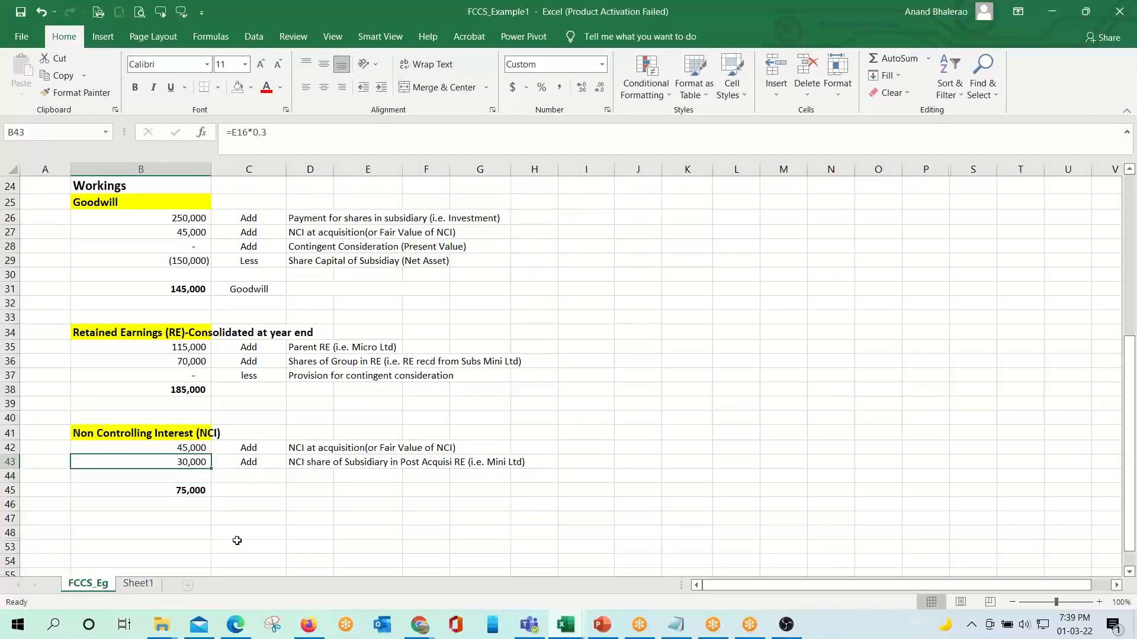
Step: Link the consolidated Non Controlling Interest cell G17 to the NCI workings total in B45
{"action": "key", "text": "Down"}
{"action": "key", "text": "Down"}
{"action": "key", "text": "Down"}
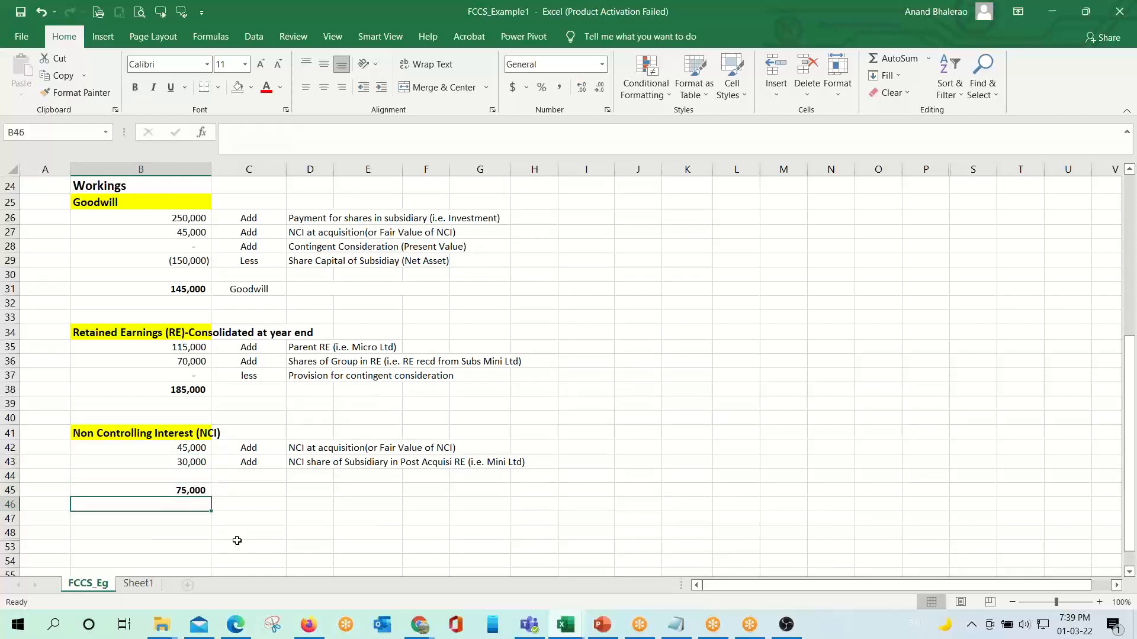
{"action": "scroll", "coordinate": [237, 540], "scroll_direction": "up", "scroll_amount": 7}
{"action": "left_click", "coordinate": [482, 434]}
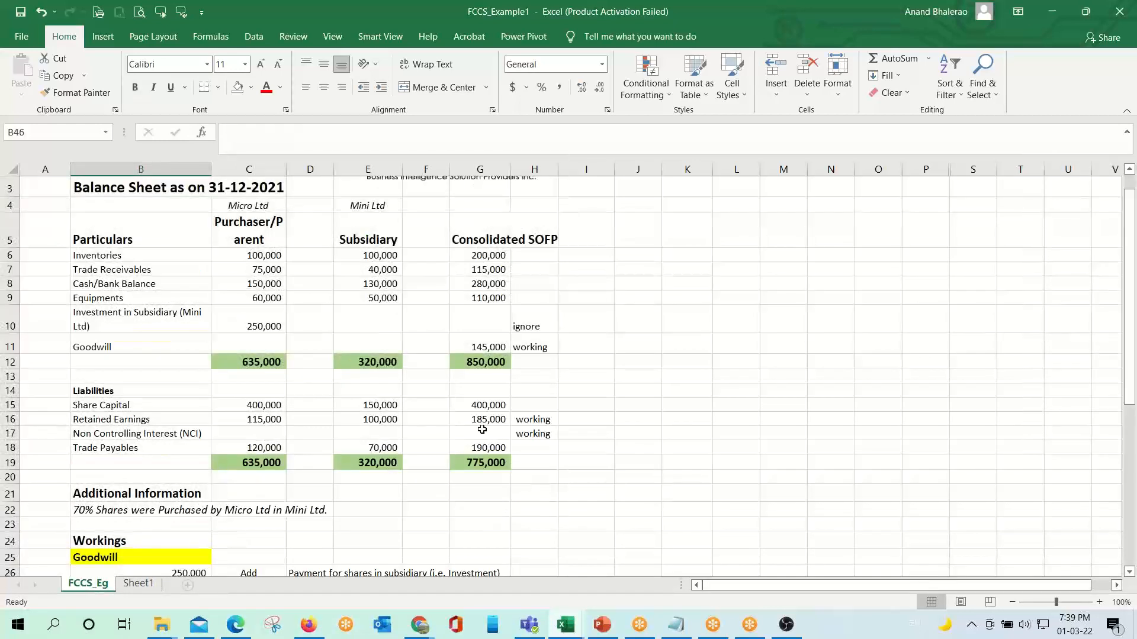
{"action": "type", "text": "="}
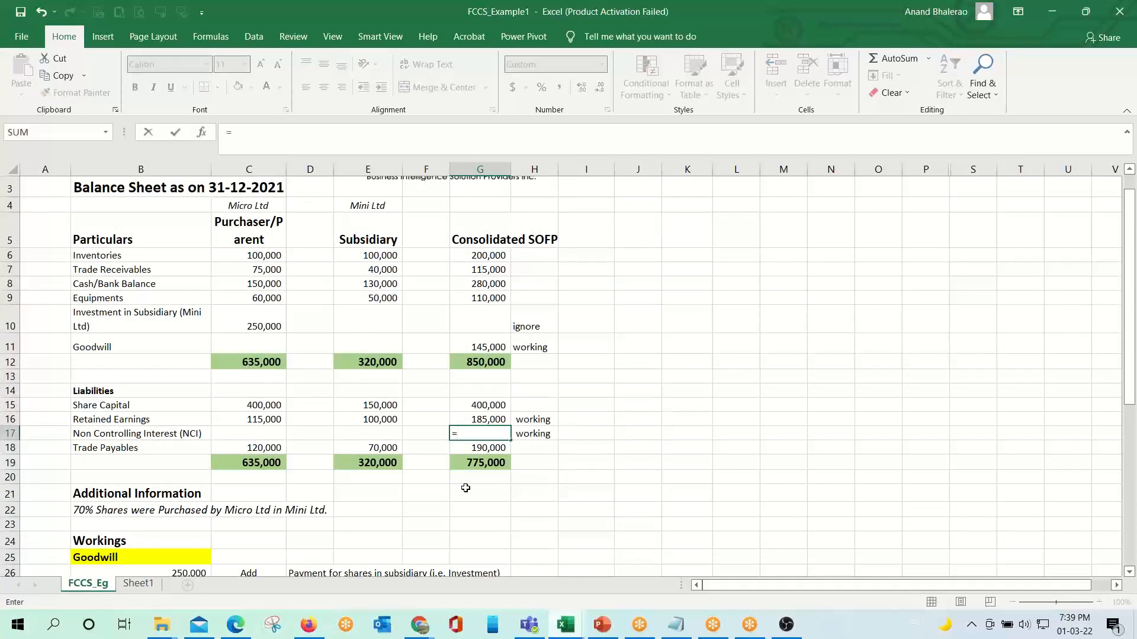
{"action": "scroll", "coordinate": [447, 497], "scroll_direction": "down", "scroll_amount": 7}
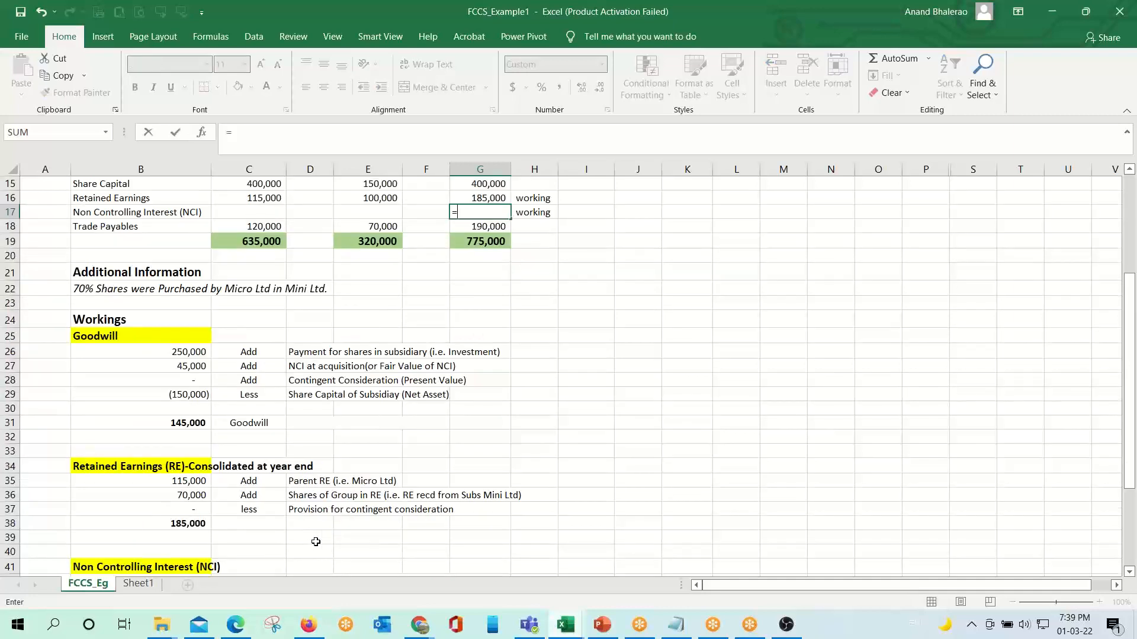
{"action": "left_click", "coordinate": [175, 491]}
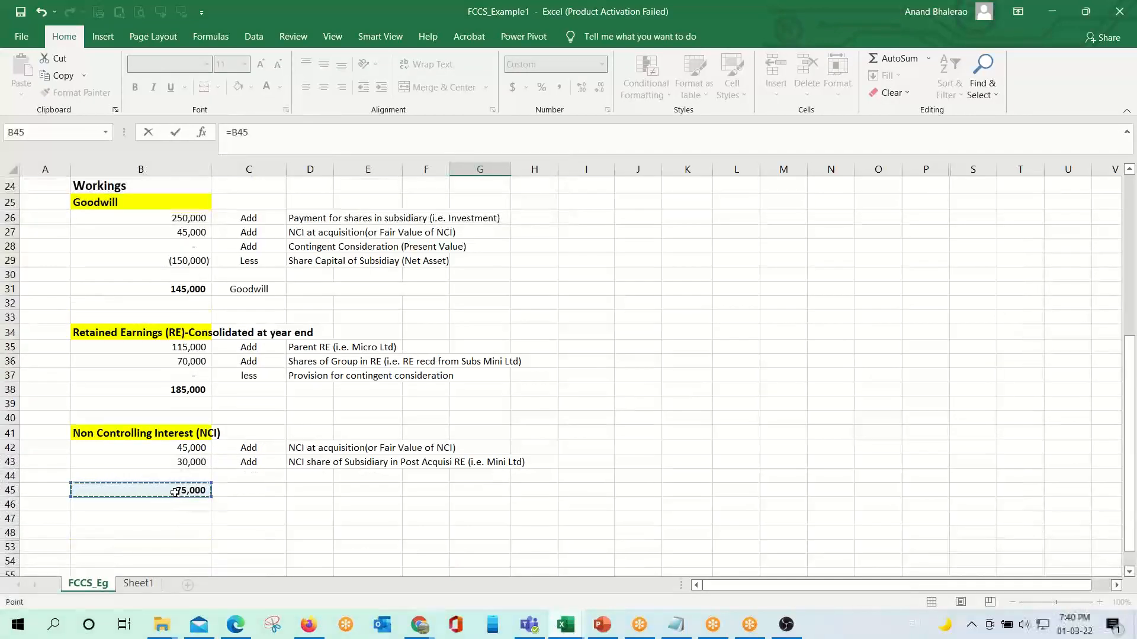
{"action": "key", "text": "Return"}
{"action": "scroll", "coordinate": [520, 448], "scroll_direction": "up", "scroll_amount": 4}
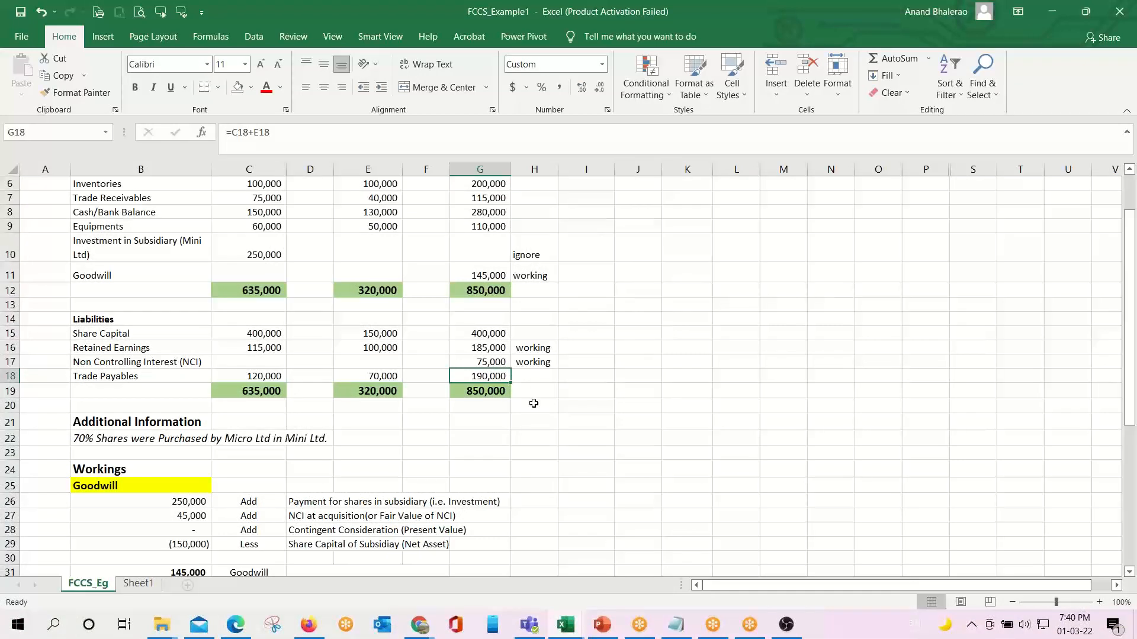
{"action": "left_click", "coordinate": [484, 361]}
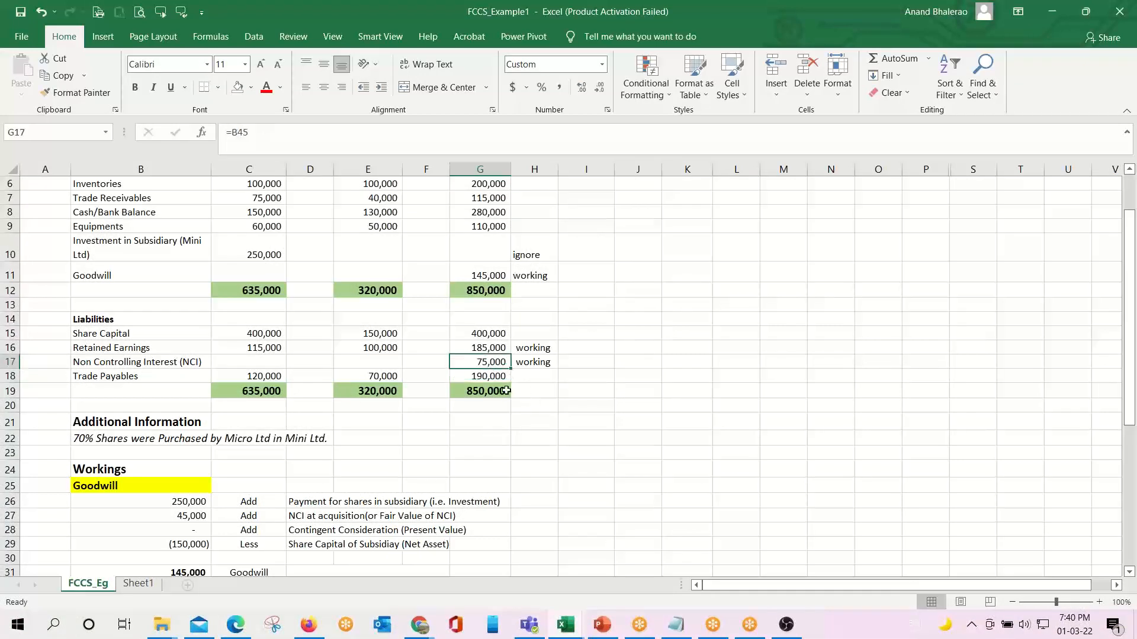
Step: Compare the sum of the consolidated liabilities G15:G18 with that of the consolidated assets G6:G11 to check that the balance sheet balances
{"action": "left_click_drag", "start_coordinate": [486, 334], "coordinate": [509, 375]}
{"action": "scroll", "coordinate": [565, 368], "scroll_direction": "up", "scroll_amount": 2}
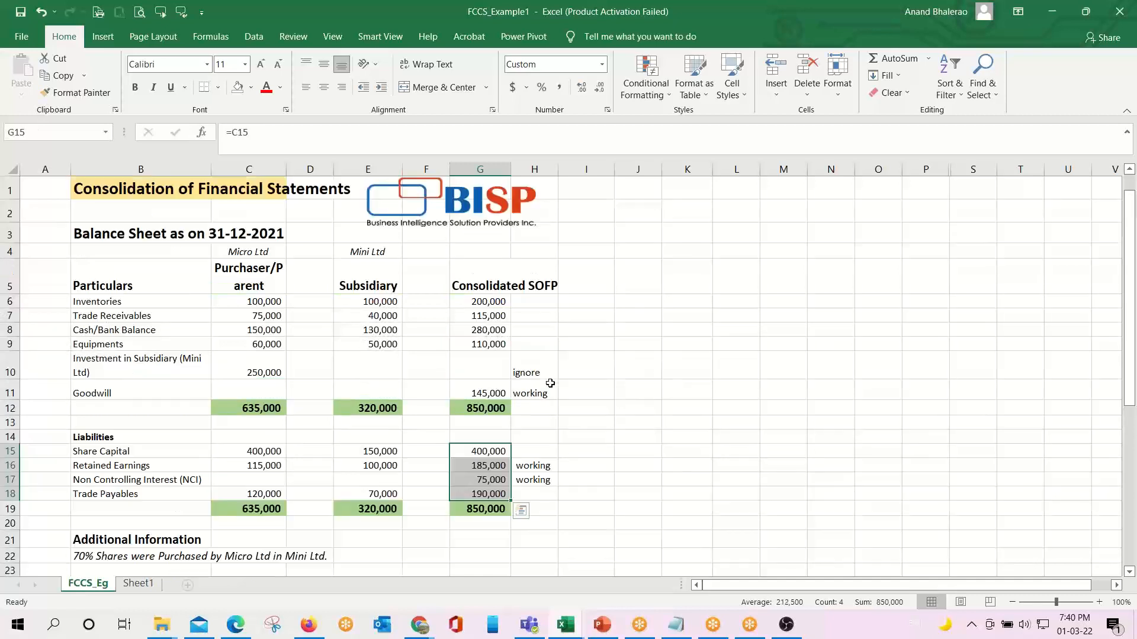
{"action": "left_click_drag", "start_coordinate": [491, 302], "coordinate": [485, 395]}
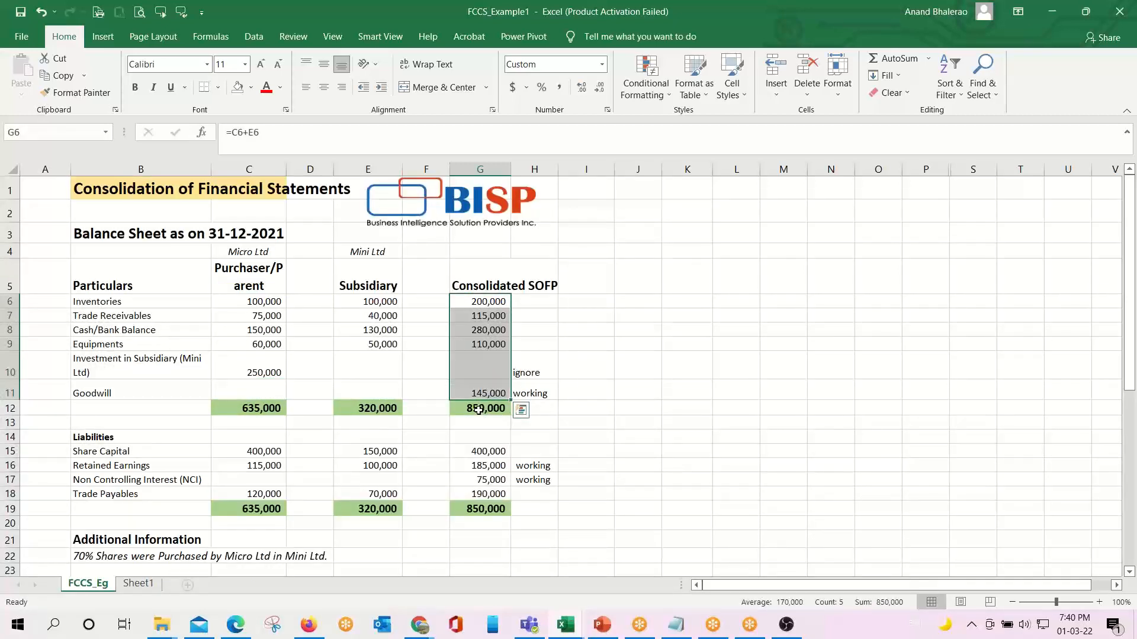
{"action": "left_click", "coordinate": [481, 411]}
{"action": "left_click_drag", "start_coordinate": [472, 302], "coordinate": [473, 393]}
{"action": "left_click", "coordinate": [650, 407]}
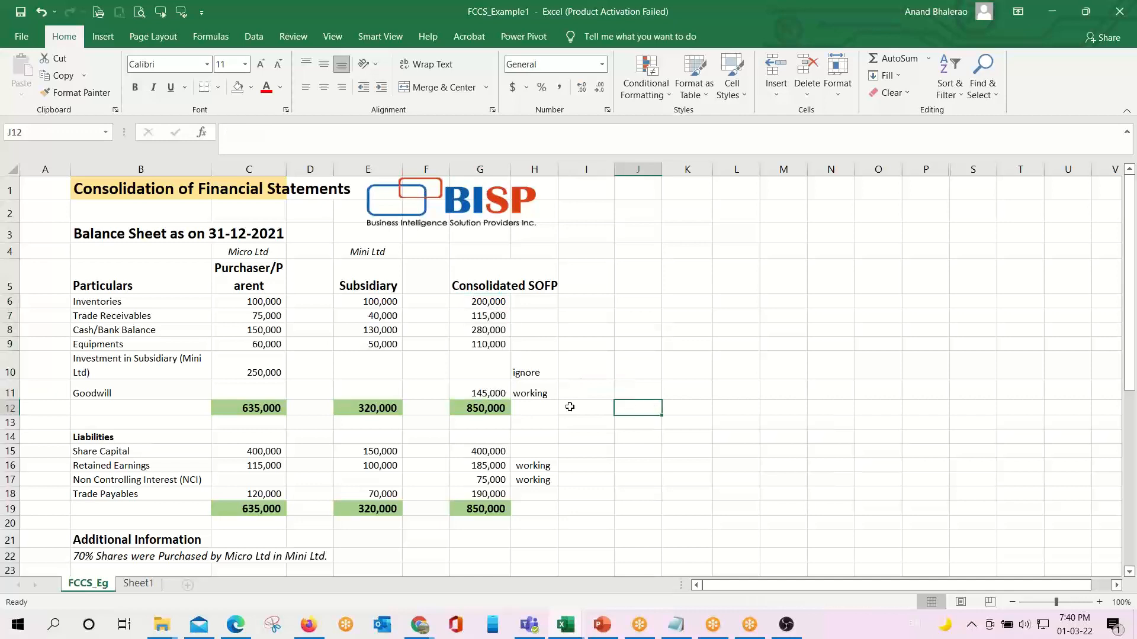
{"action": "left_click", "coordinate": [494, 299]}
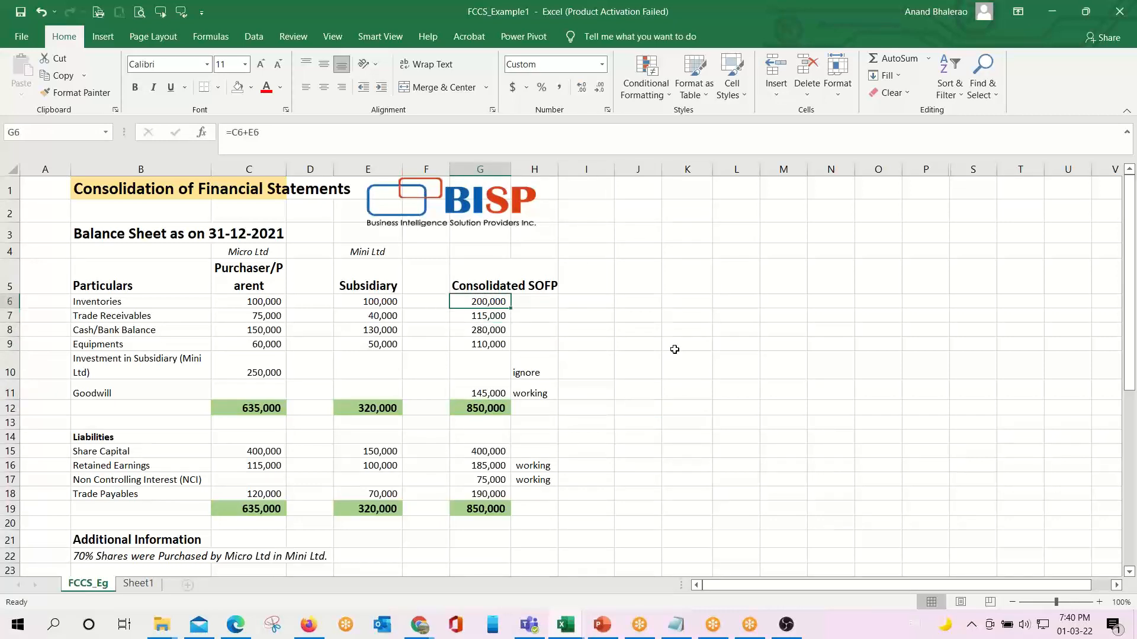
{"action": "key", "text": "alt+Tab"}
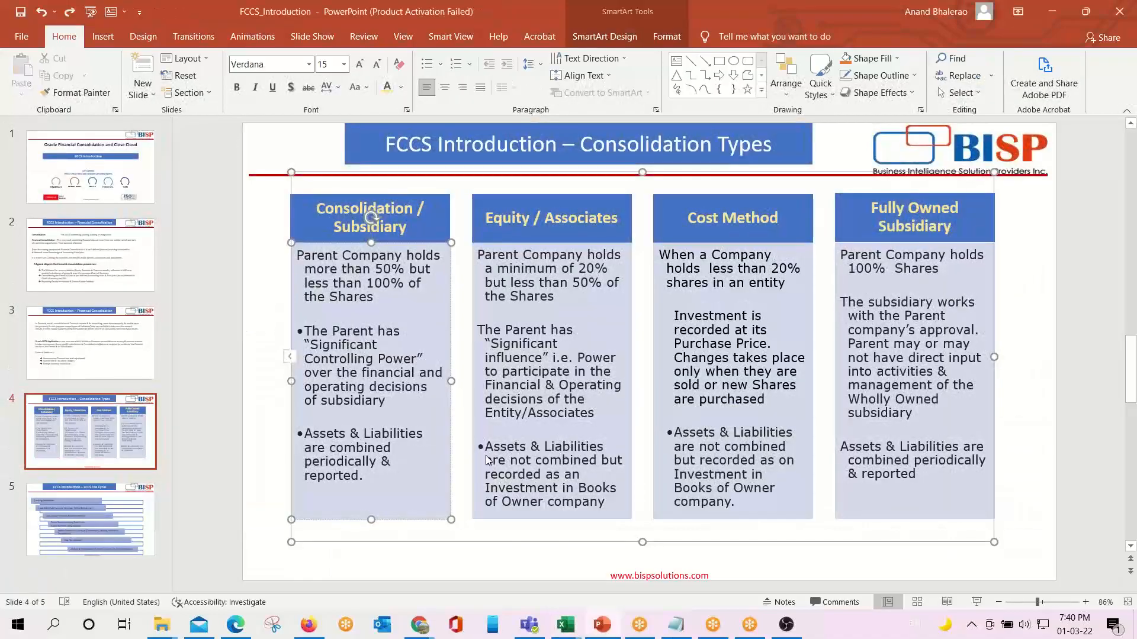
{"action": "key", "text": "alt+Tab"}
{"action": "left_click", "coordinate": [309, 625]}
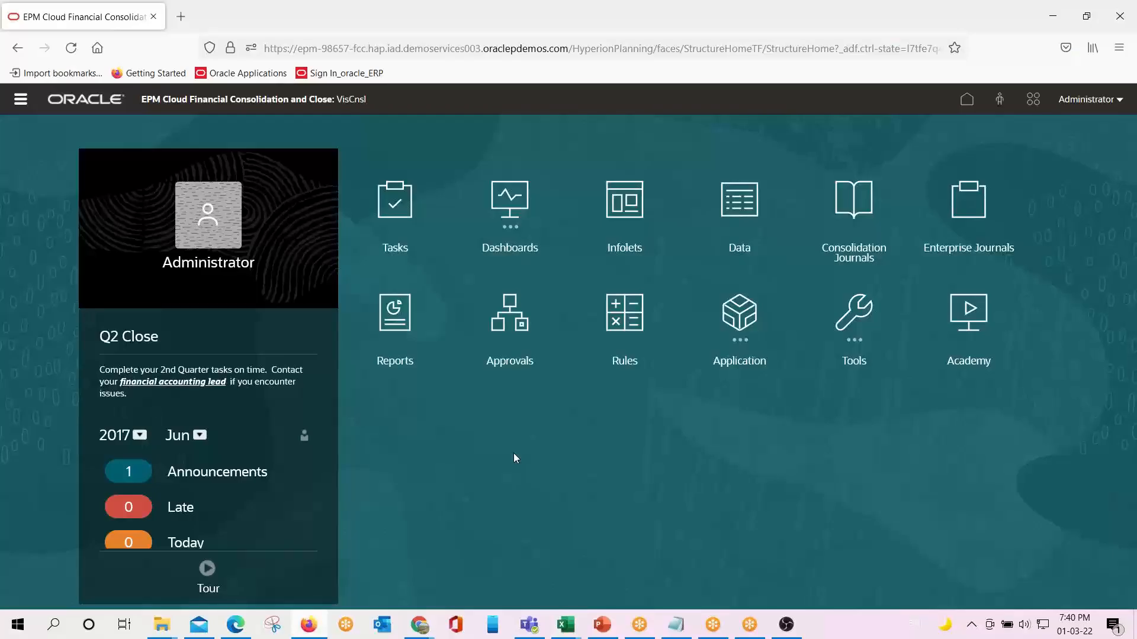
{"action": "key", "text": "alt+Tab"}
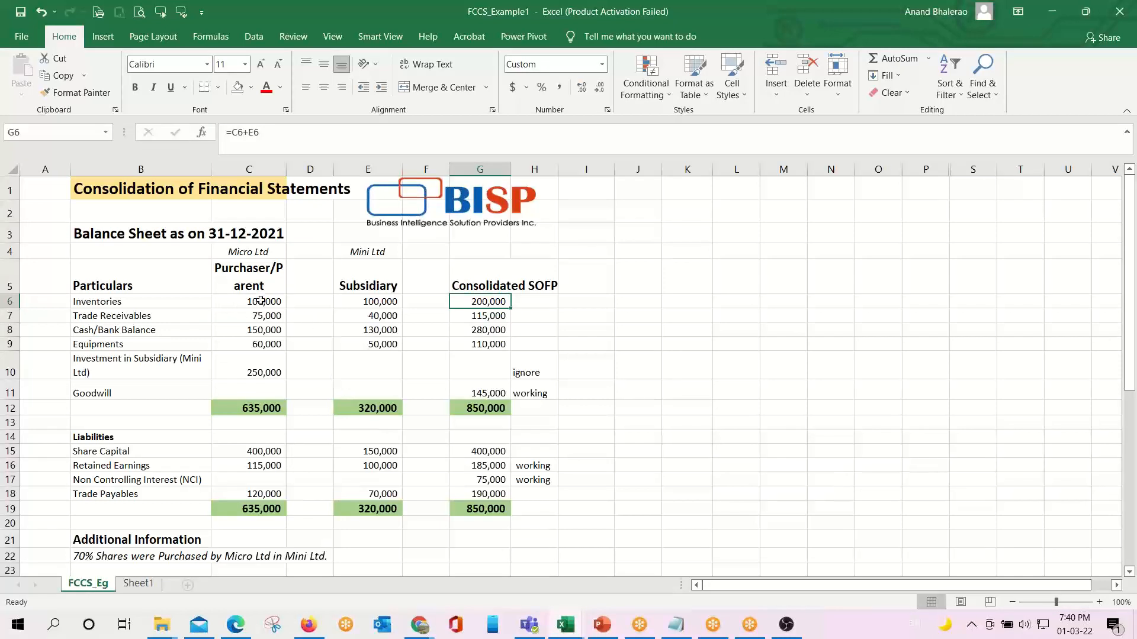
Step: Highlight the parent's and subsidiary's asset figures in C6:C10 and E6:E10, together with their liability figures in C15:C19 and E15:E18
{"action": "left_click_drag", "start_coordinate": [261, 301], "coordinate": [256, 376]}
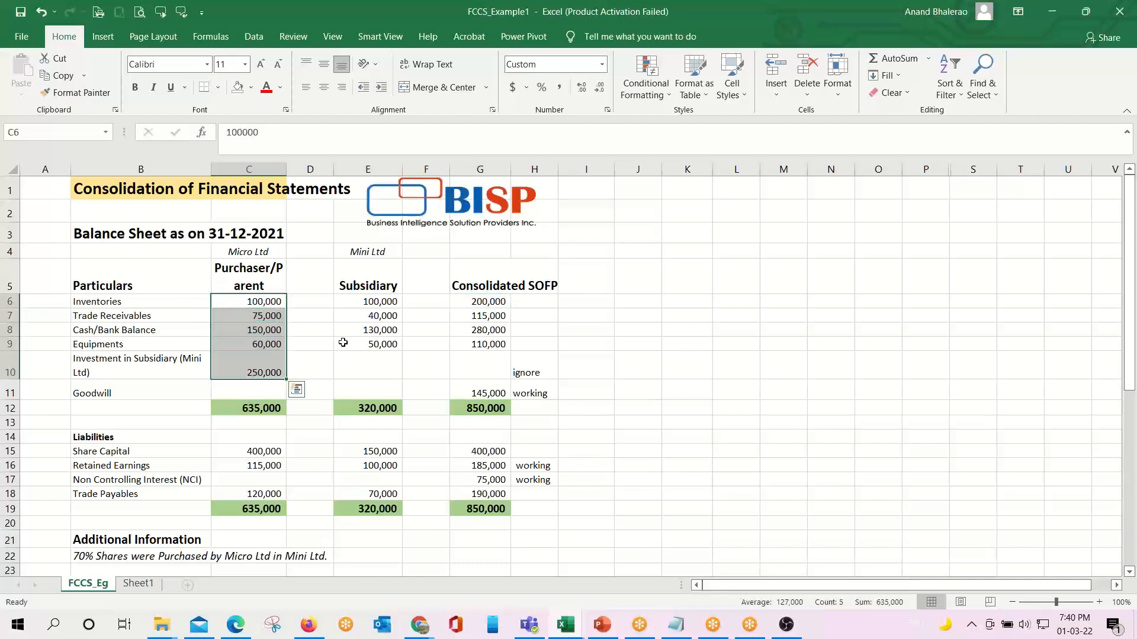
{"action": "left_click_drag", "start_coordinate": [384, 306], "coordinate": [382, 371]}
{"action": "left_click_drag", "start_coordinate": [265, 450], "coordinate": [267, 508]}
{"action": "left_click_drag", "start_coordinate": [372, 450], "coordinate": [391, 493]}
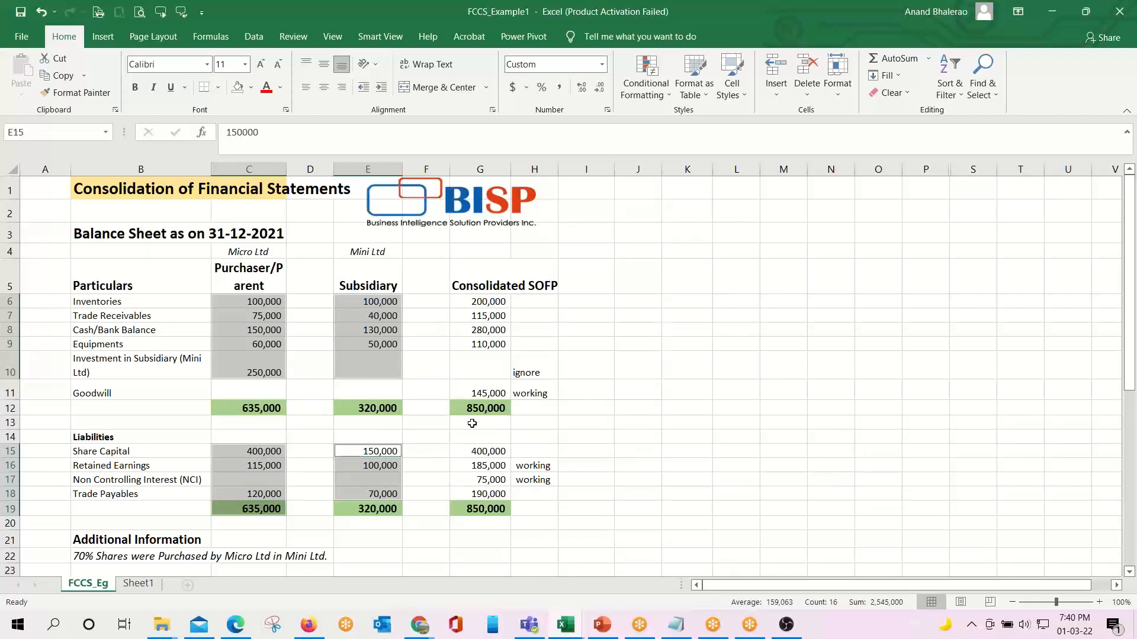
Step: Review the Consolidated SOFP column G4:G19 and the formula behind consolidated Inventories in G6
{"action": "left_click", "coordinate": [480, 303]}
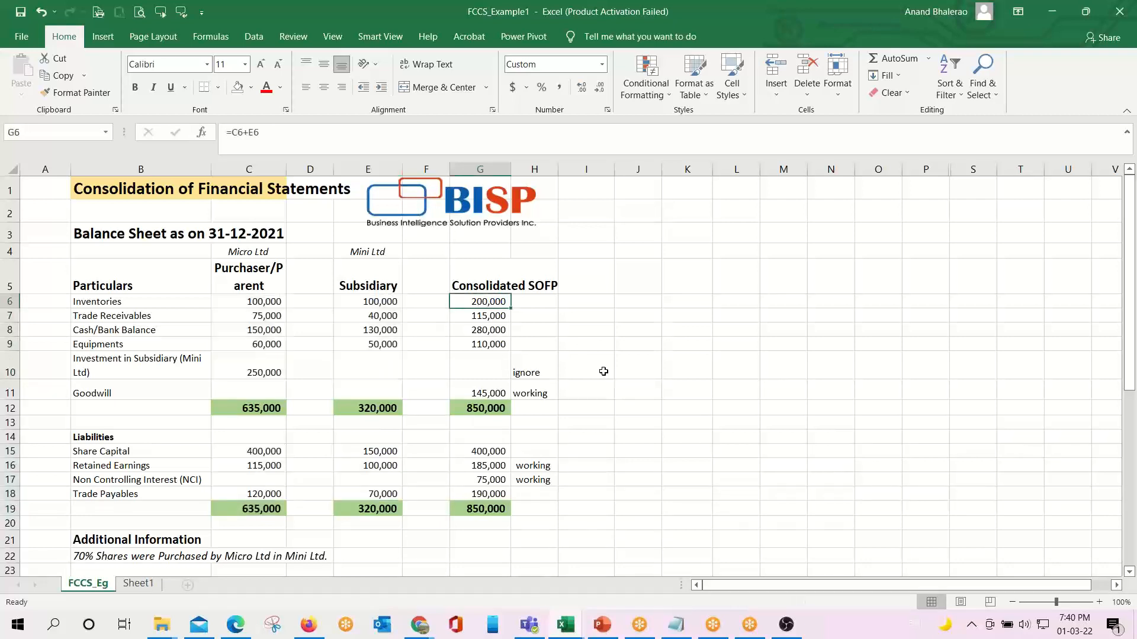
{"action": "left_click_drag", "start_coordinate": [477, 247], "coordinate": [488, 514]}
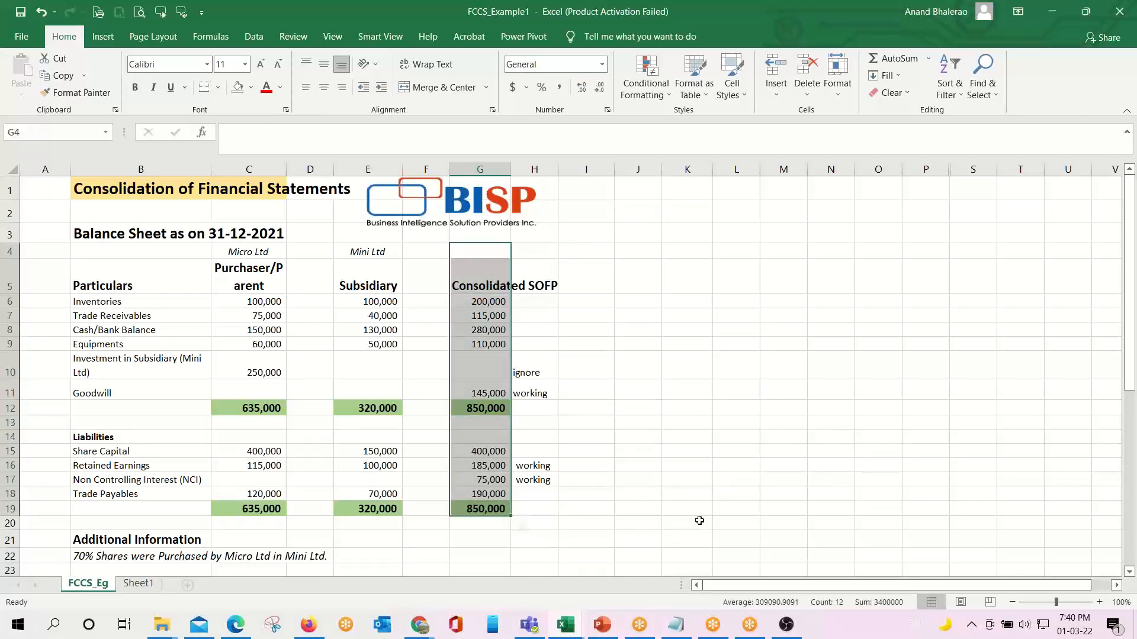
{"action": "left_click", "coordinate": [485, 304]}
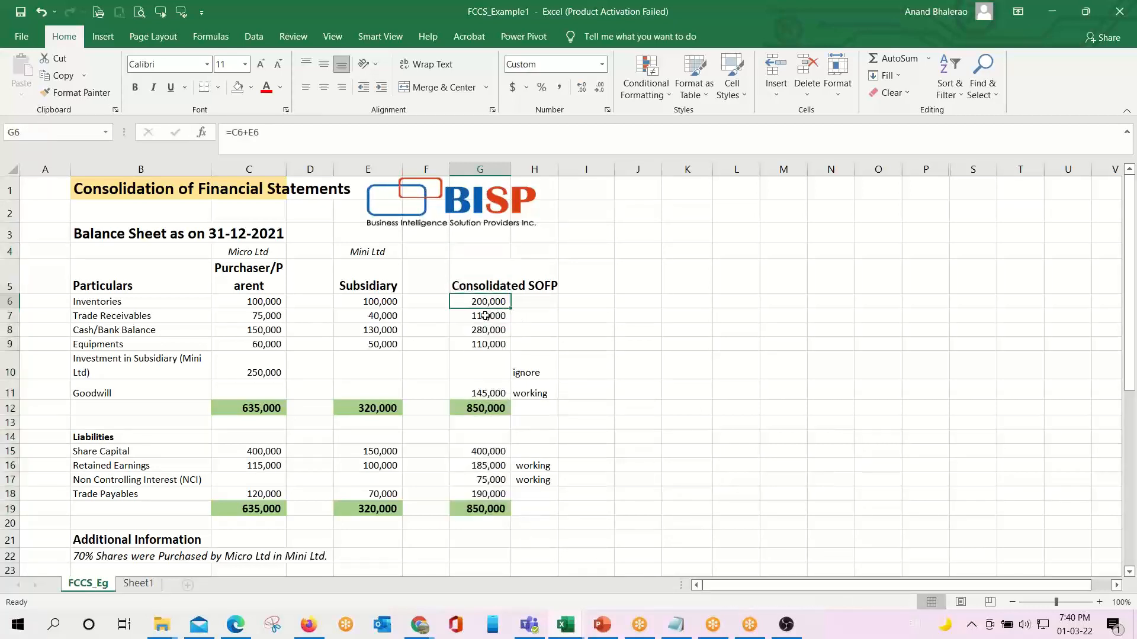
Step: Switch to the PowerPoint presentation and review the two Financial Consolidation slides, ending on slide 3 about the Oracle FCCS Application
{"action": "left_click", "coordinate": [309, 626]}
{"action": "left_click", "coordinate": [602, 624]}
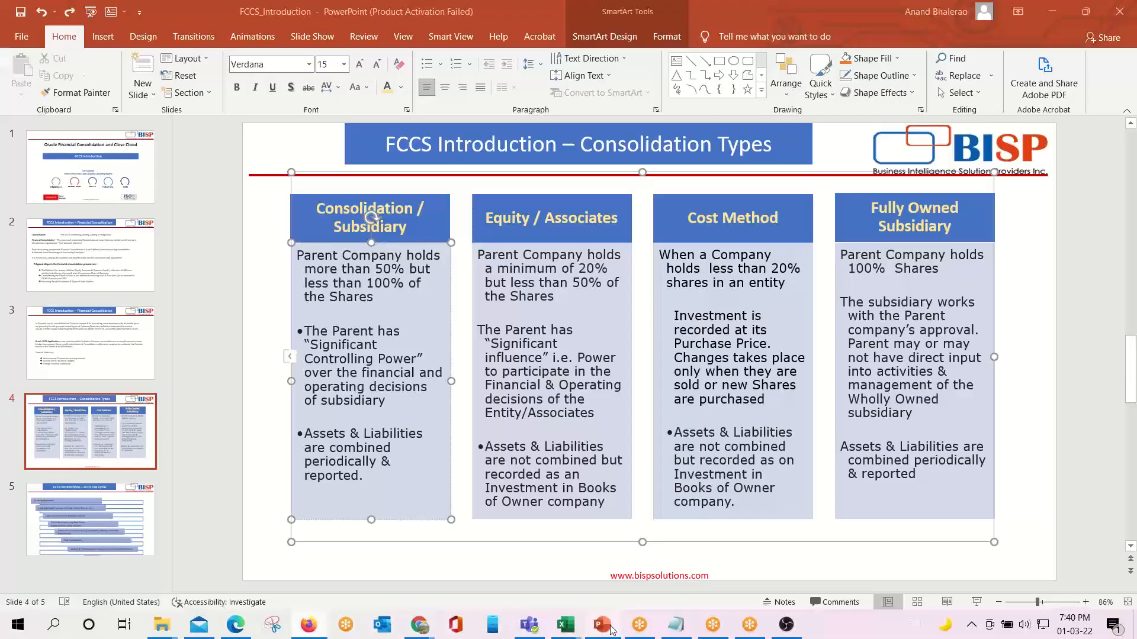
{"action": "left_click", "coordinate": [125, 335]}
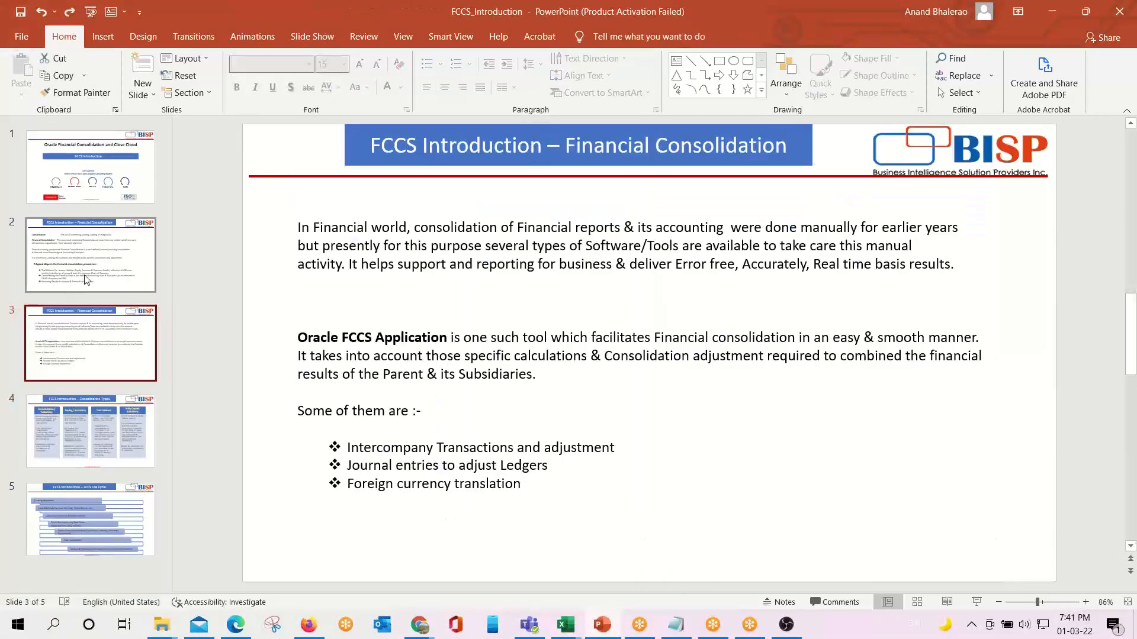
{"action": "key", "text": "Up"}
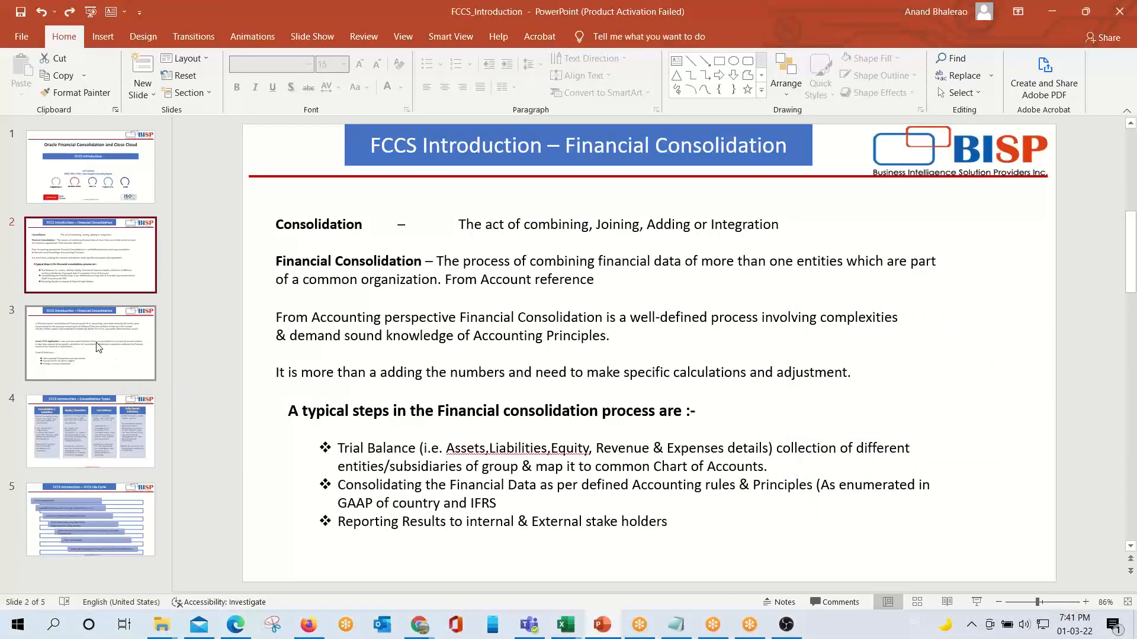
{"action": "left_click", "coordinate": [99, 348]}
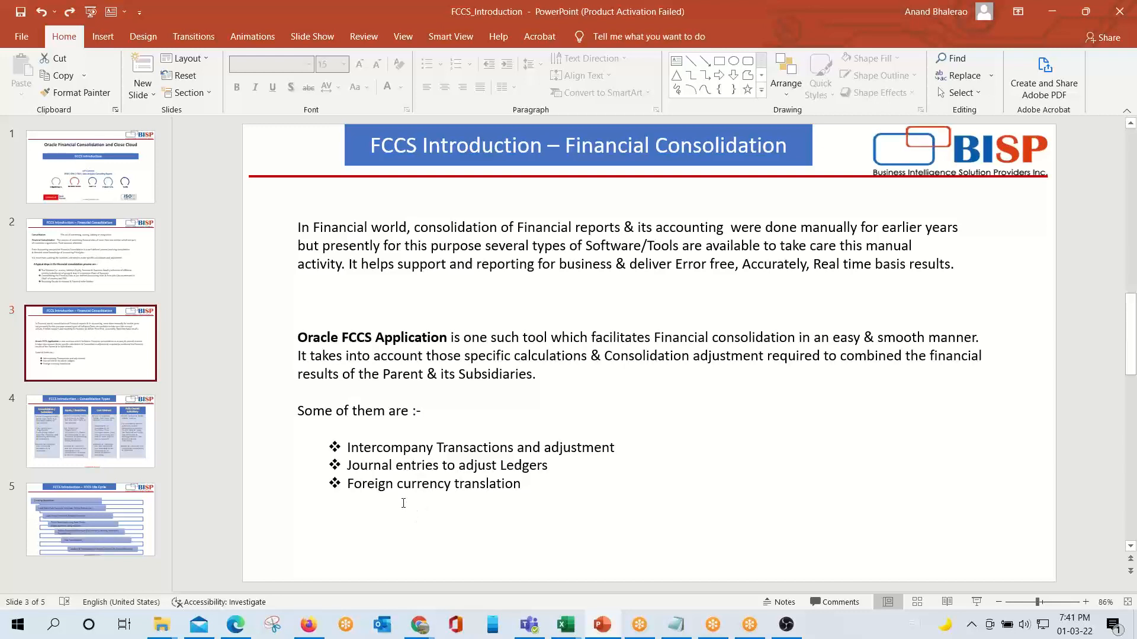
Step: Switch to the Oracle FCCS application in Firefox, open the application's Configuration page and look through its consolidation tasks
{"action": "left_click", "coordinate": [309, 625]}
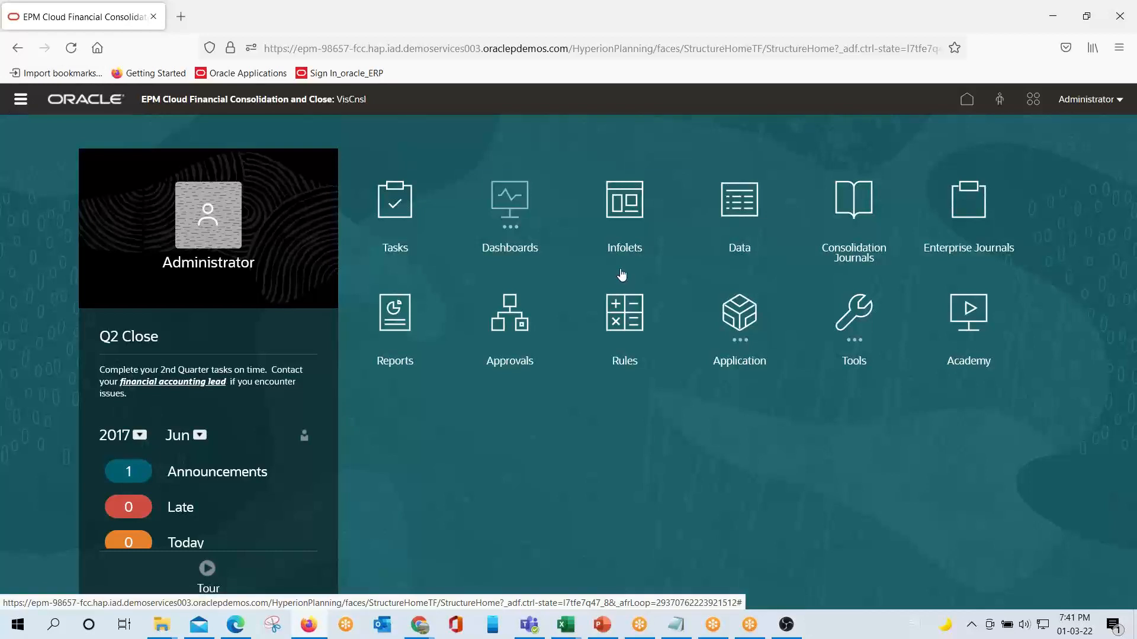
{"action": "left_click", "coordinate": [736, 317]}
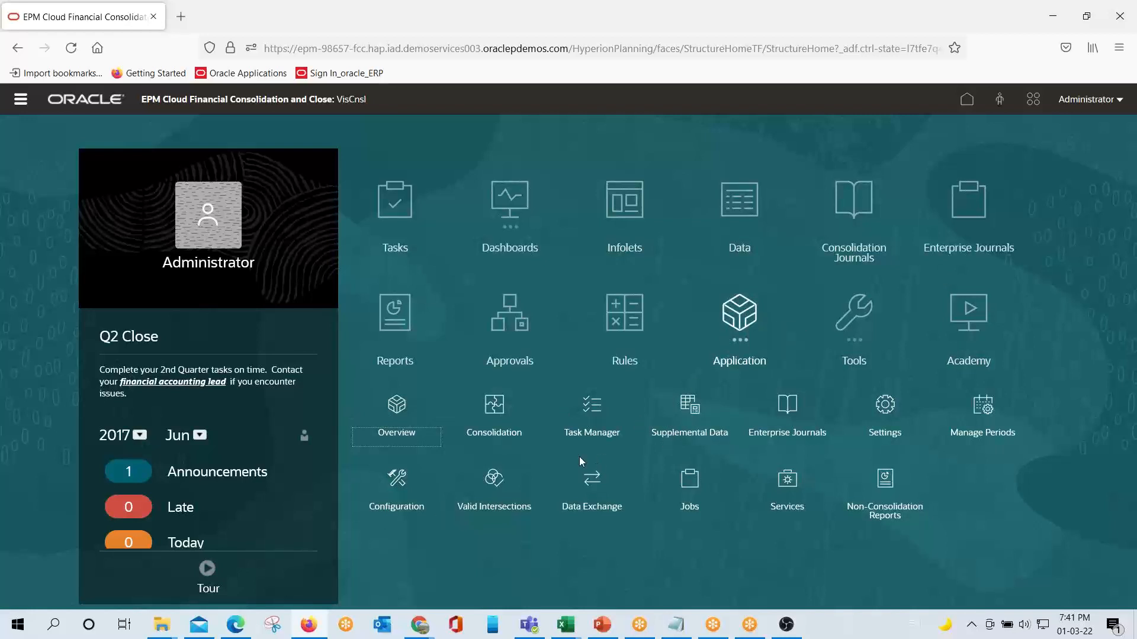
{"action": "left_click", "coordinate": [397, 483]}
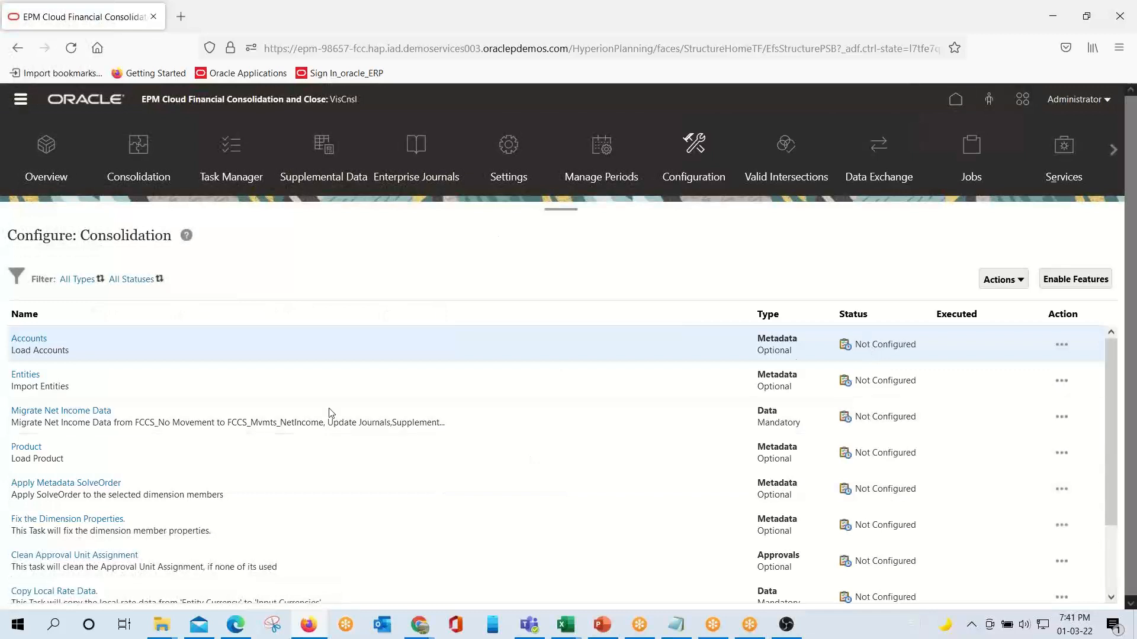
{"action": "scroll", "coordinate": [59, 481], "scroll_direction": "down", "scroll_amount": 3}
{"action": "scroll", "coordinate": [178, 450], "scroll_direction": "up", "scroll_amount": 3}
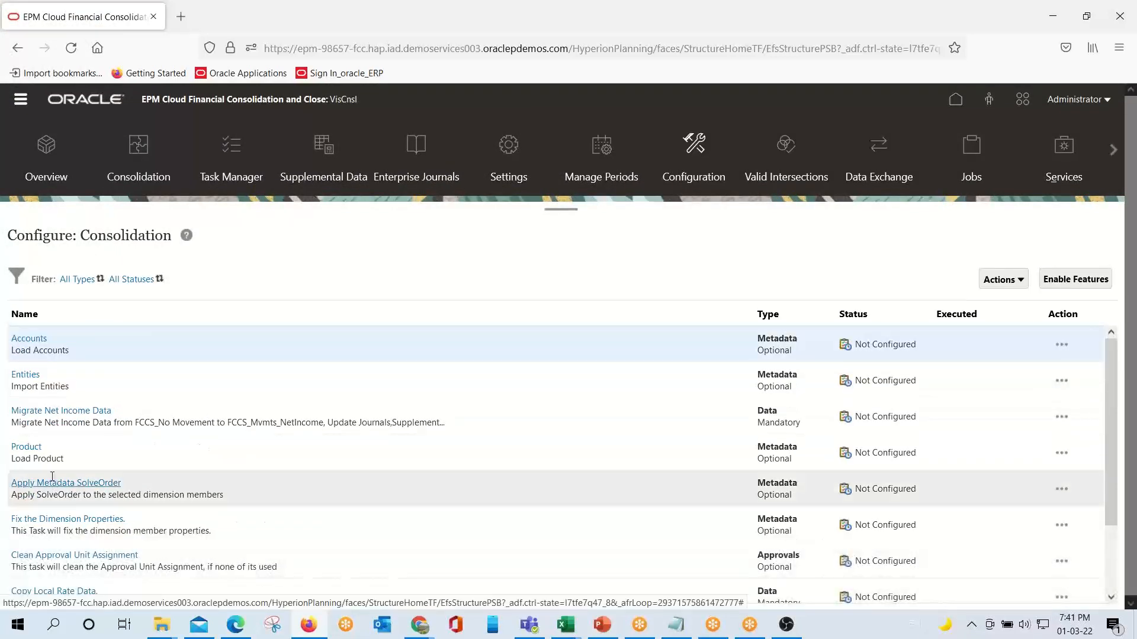
Step: Review the consolidation Enable Features list from Multi-GAAP Reporting to Enterprise Journals, and close it without enabling anything
{"action": "left_click", "coordinate": [1067, 282]}
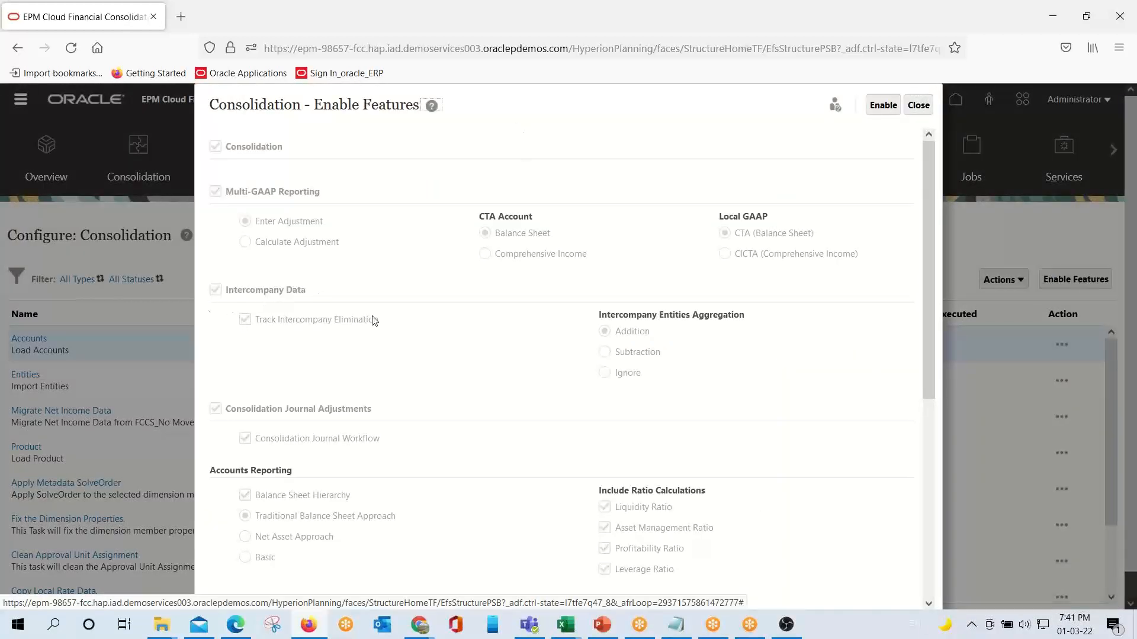
{"action": "scroll", "coordinate": [556, 327], "scroll_direction": "down", "scroll_amount": 5}
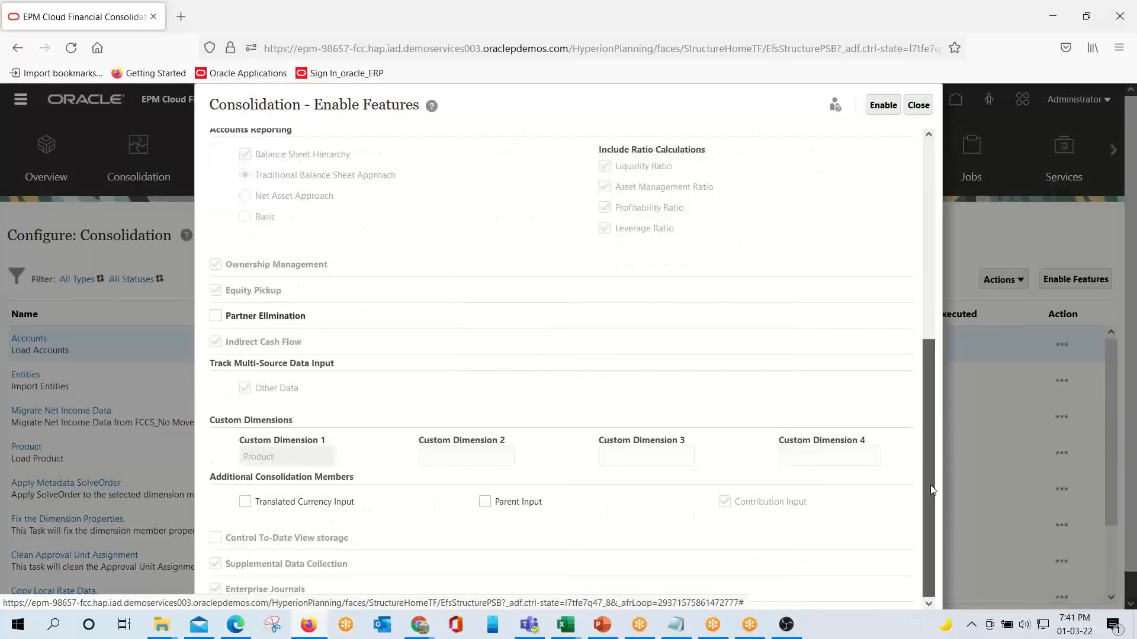
{"action": "scroll", "coordinate": [930, 426], "scroll_direction": "up", "scroll_amount": 5}
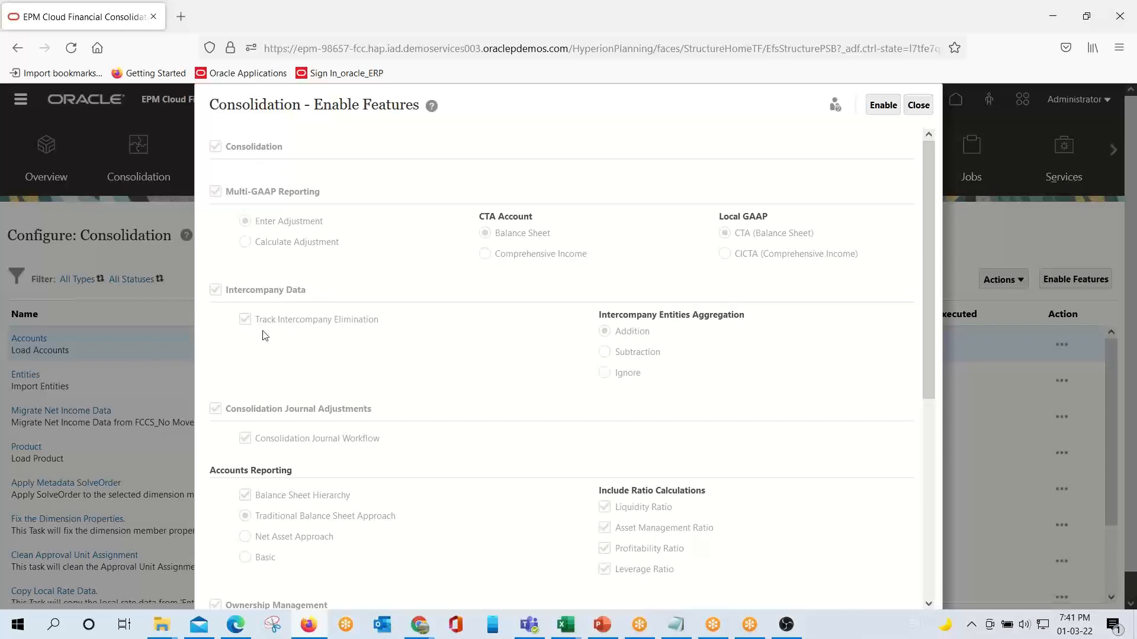
{"action": "scroll", "coordinate": [265, 336], "scroll_direction": "down", "scroll_amount": 3}
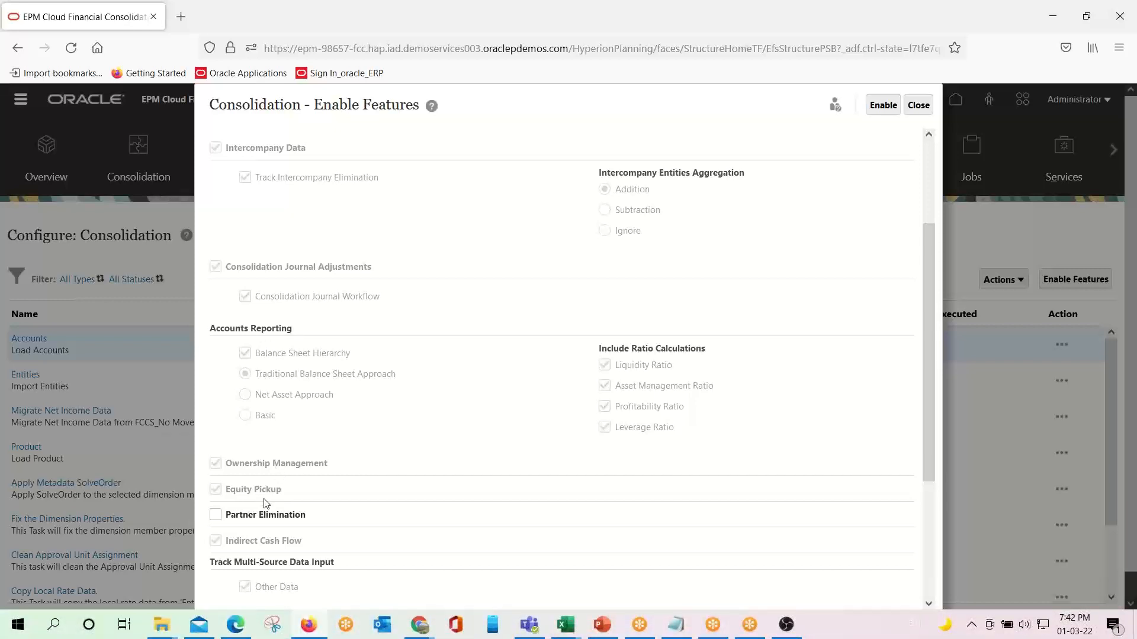
{"action": "scroll", "coordinate": [265, 503], "scroll_direction": "down", "scroll_amount": 4}
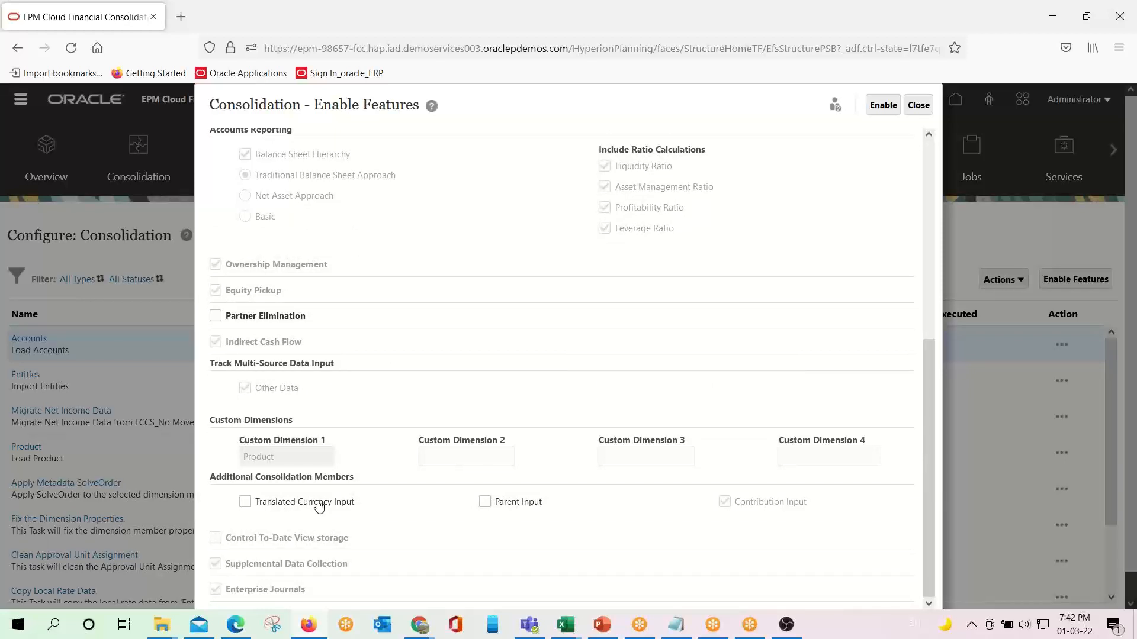
{"action": "scroll", "coordinate": [318, 505], "scroll_direction": "down", "scroll_amount": 1}
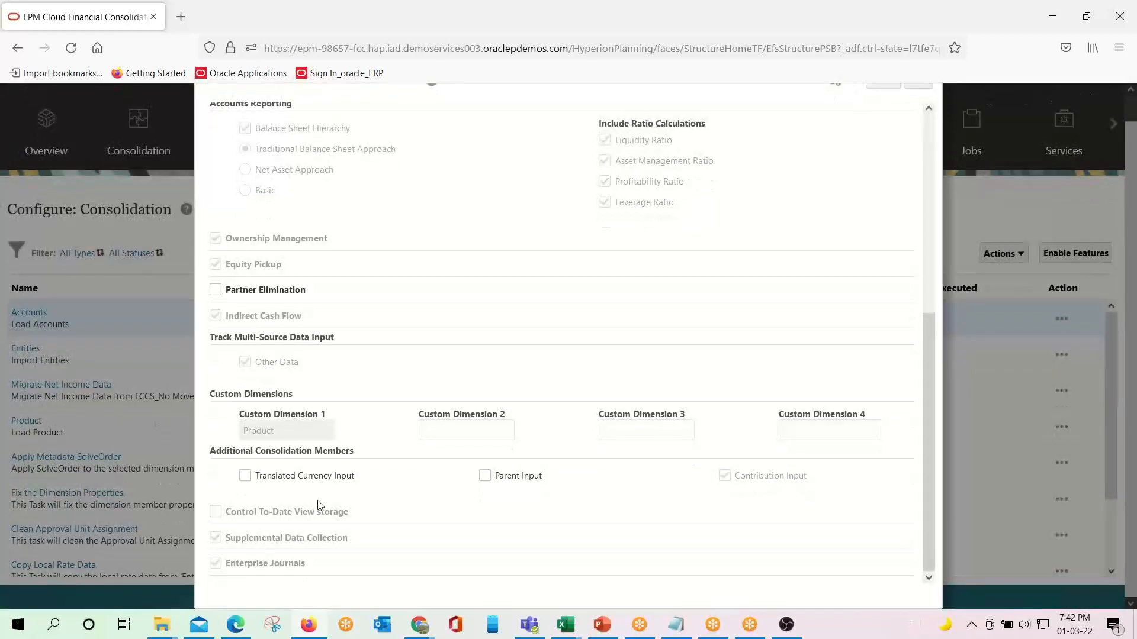
{"action": "scroll", "coordinate": [318, 504], "scroll_direction": "up", "scroll_amount": 1}
{"action": "scroll", "coordinate": [594, 357], "scroll_direction": "up", "scroll_amount": 6}
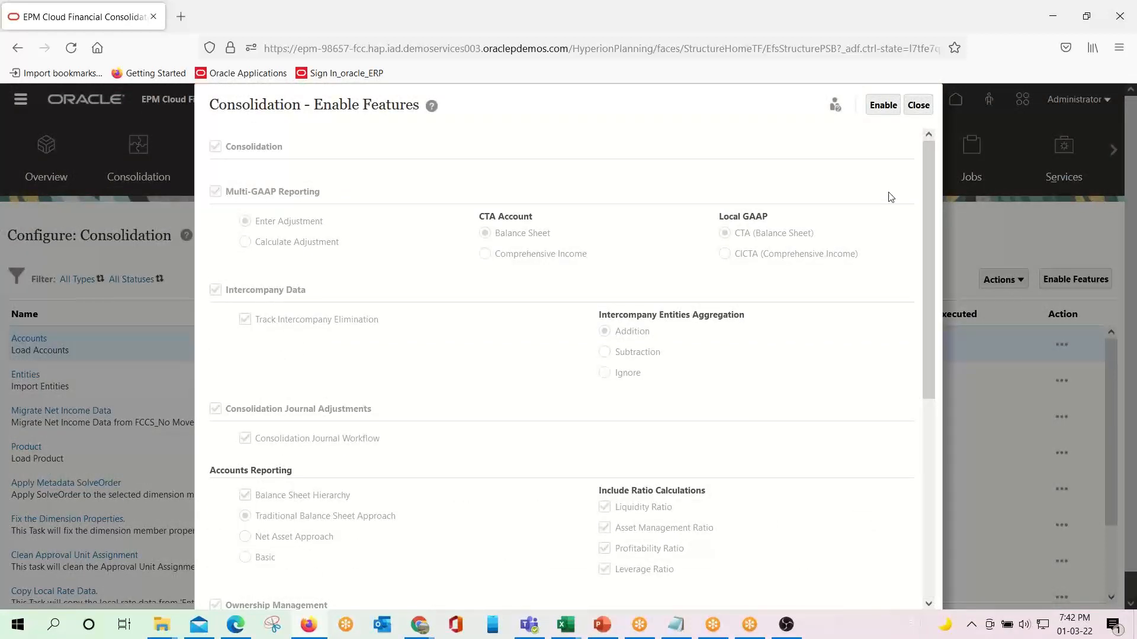
{"action": "left_click", "coordinate": [916, 108]}
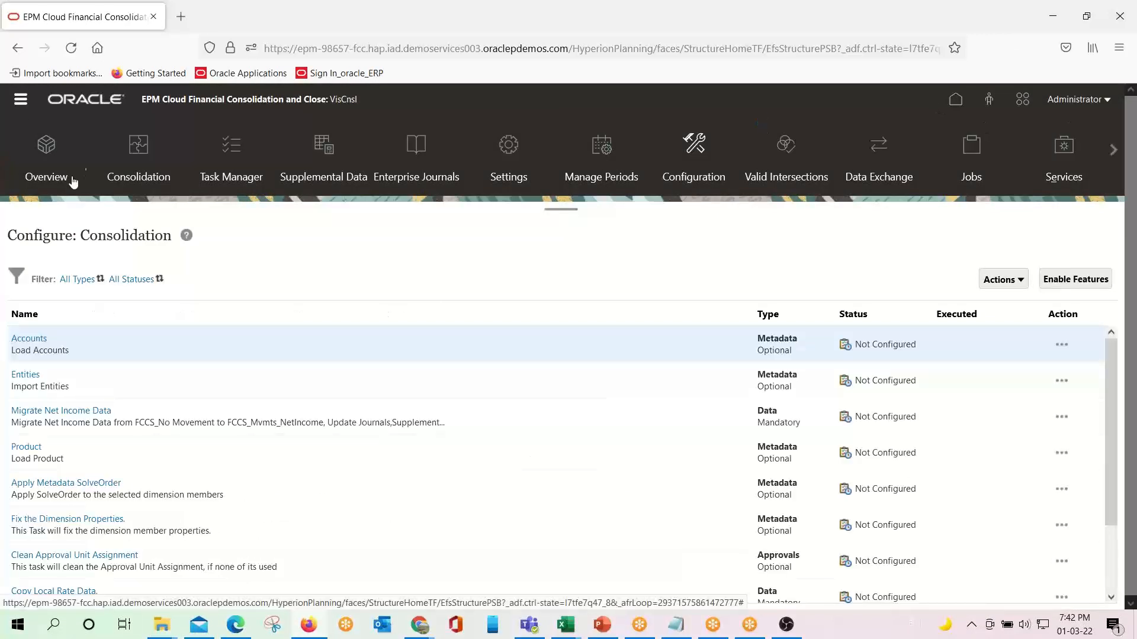
Step: Open the Dimensions editor, check the list of available dimensions and keep Account as the dimension on display
{"action": "left_click", "coordinate": [21, 102]}
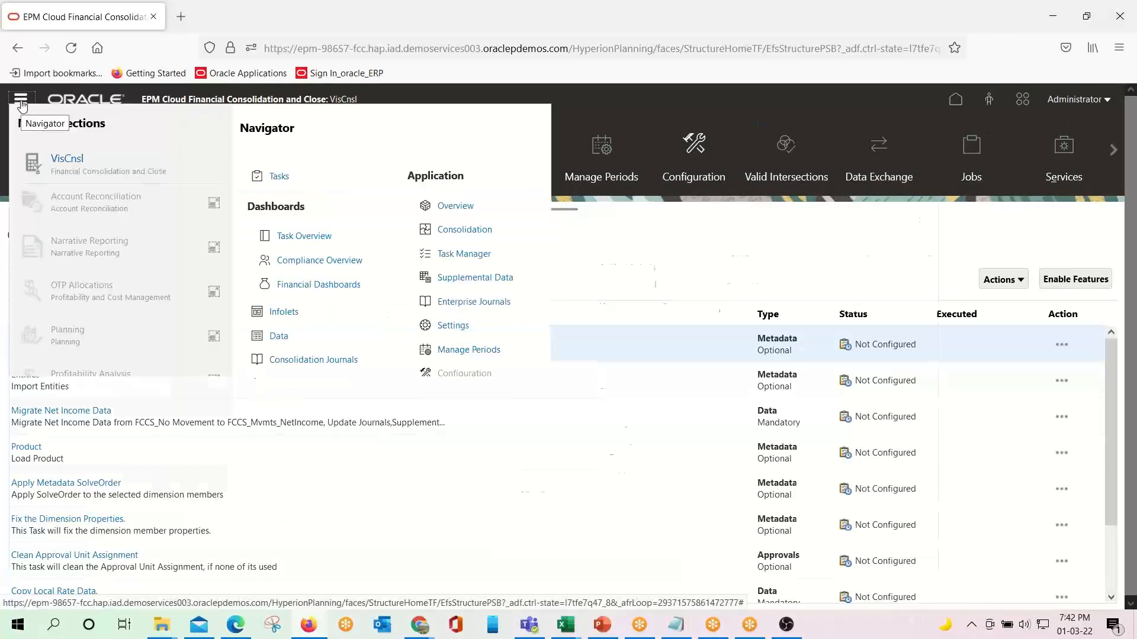
{"action": "left_click", "coordinate": [794, 236]}
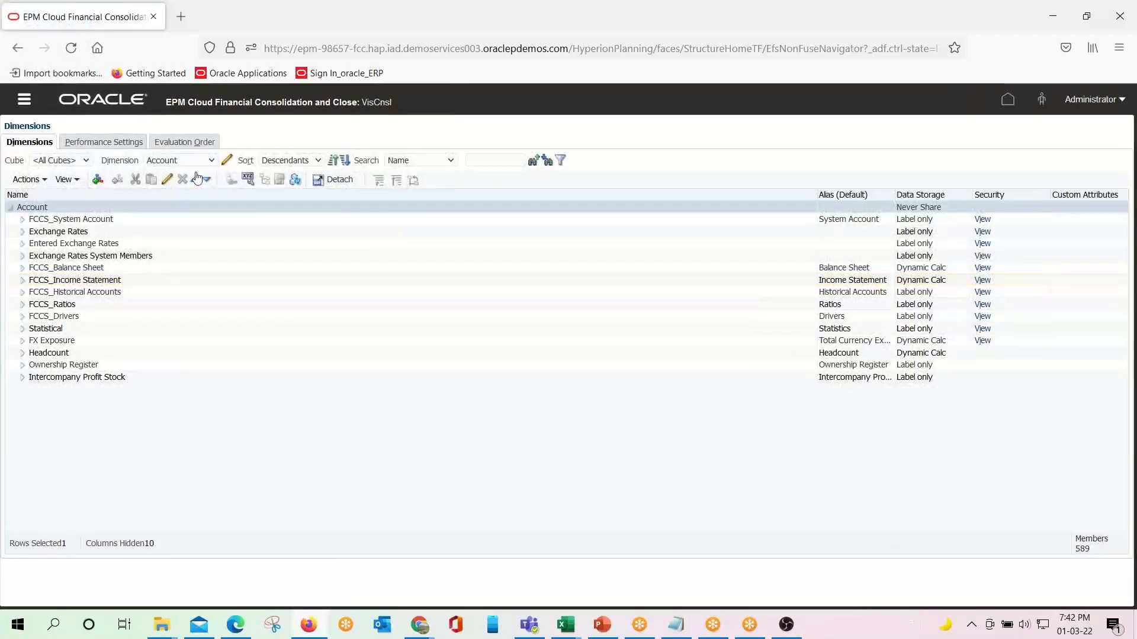
{"action": "left_click", "coordinate": [211, 161]}
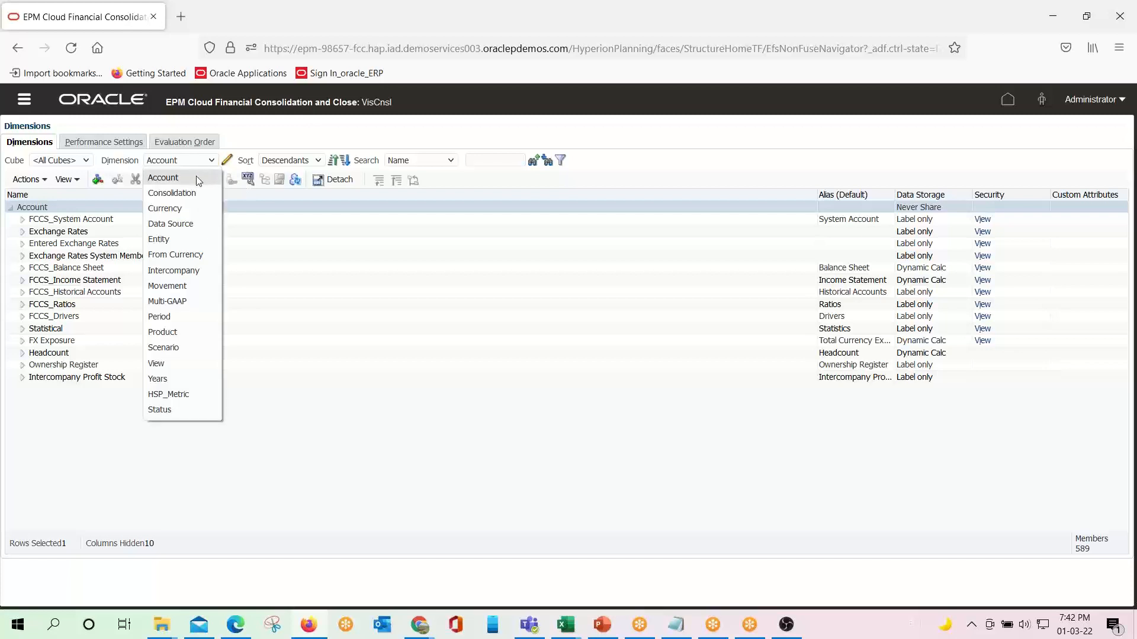
{"action": "left_click", "coordinate": [195, 180]}
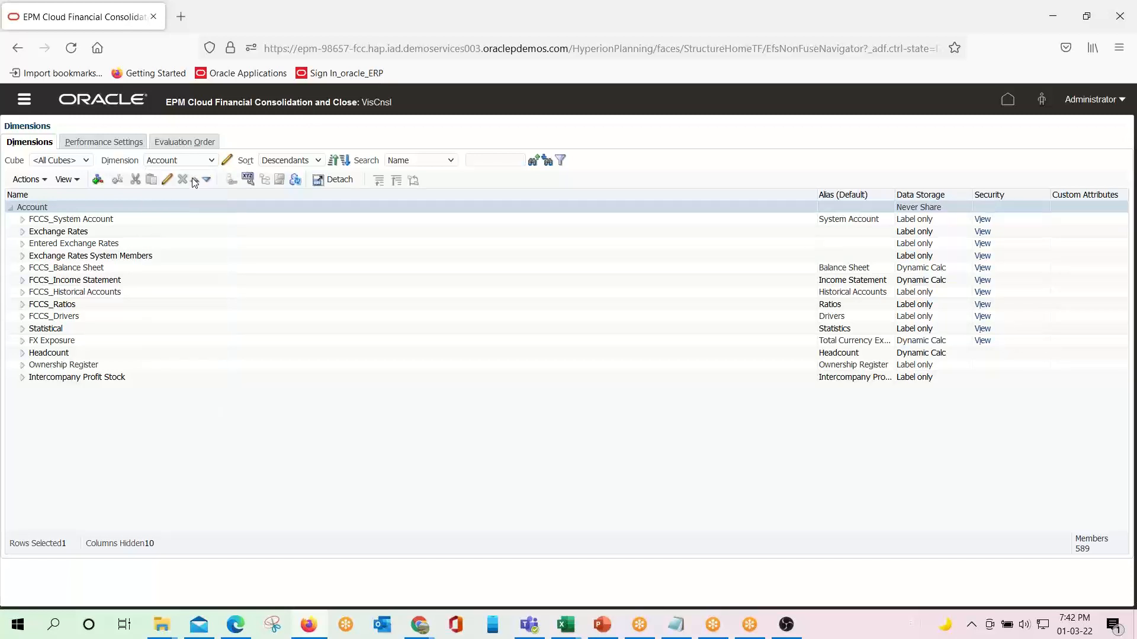
Step: Expand the Account hierarchy from FCCS_Balance Sheet through the Traditional Approach, Total Assets and Current Assets to the accounts under FCCS_Cash And Cash Equivalents
{"action": "left_click", "coordinate": [22, 269]}
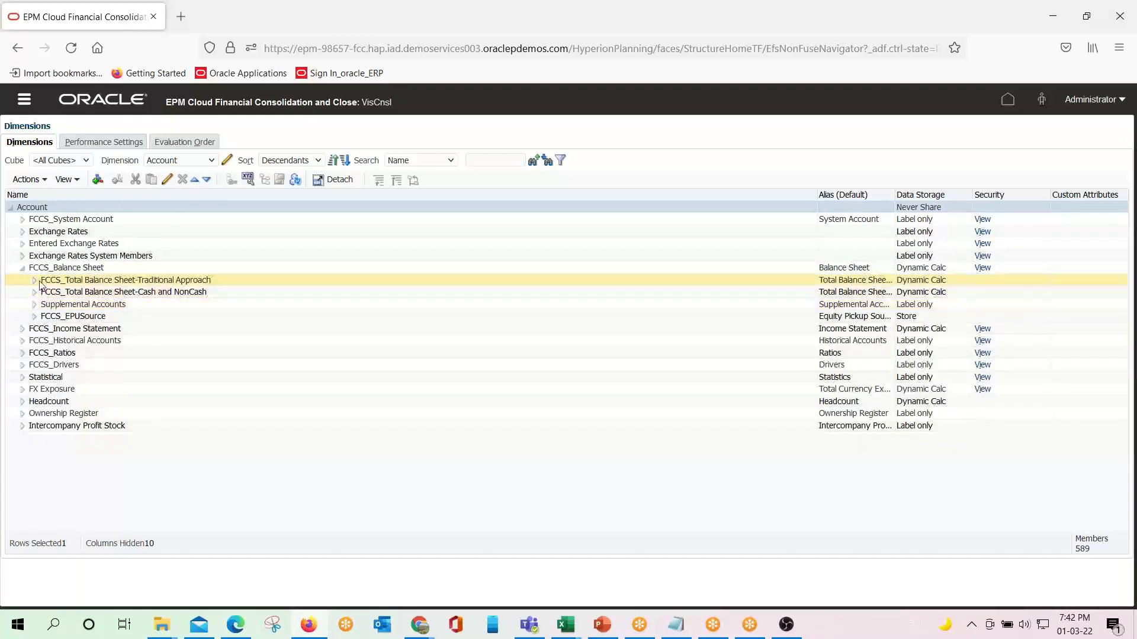
{"action": "left_click", "coordinate": [35, 281]}
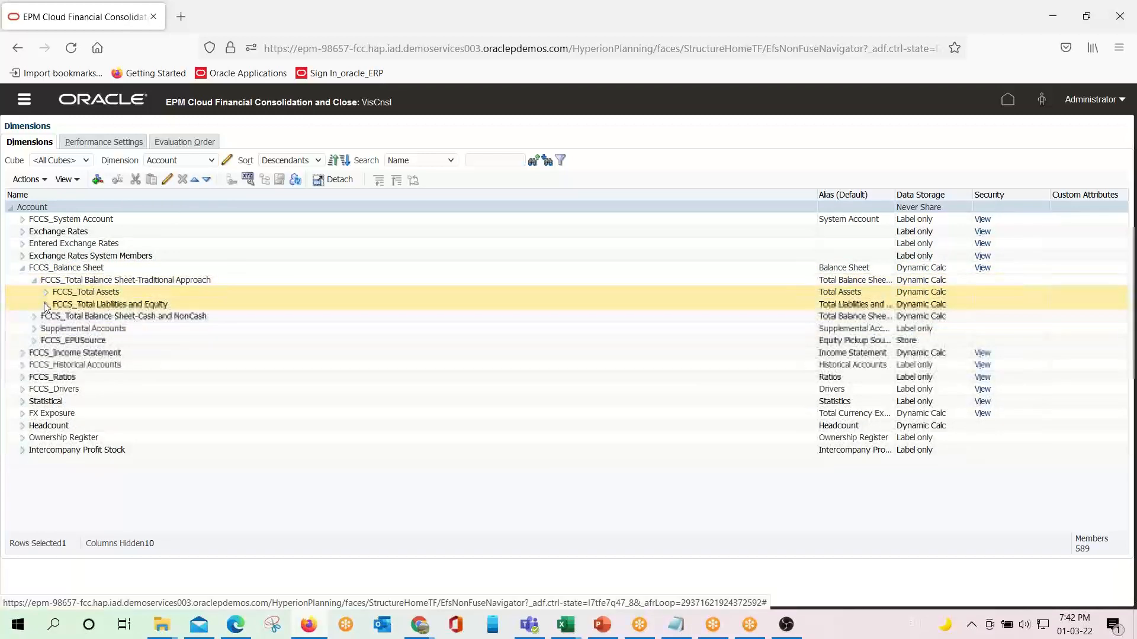
{"action": "left_click", "coordinate": [46, 294]}
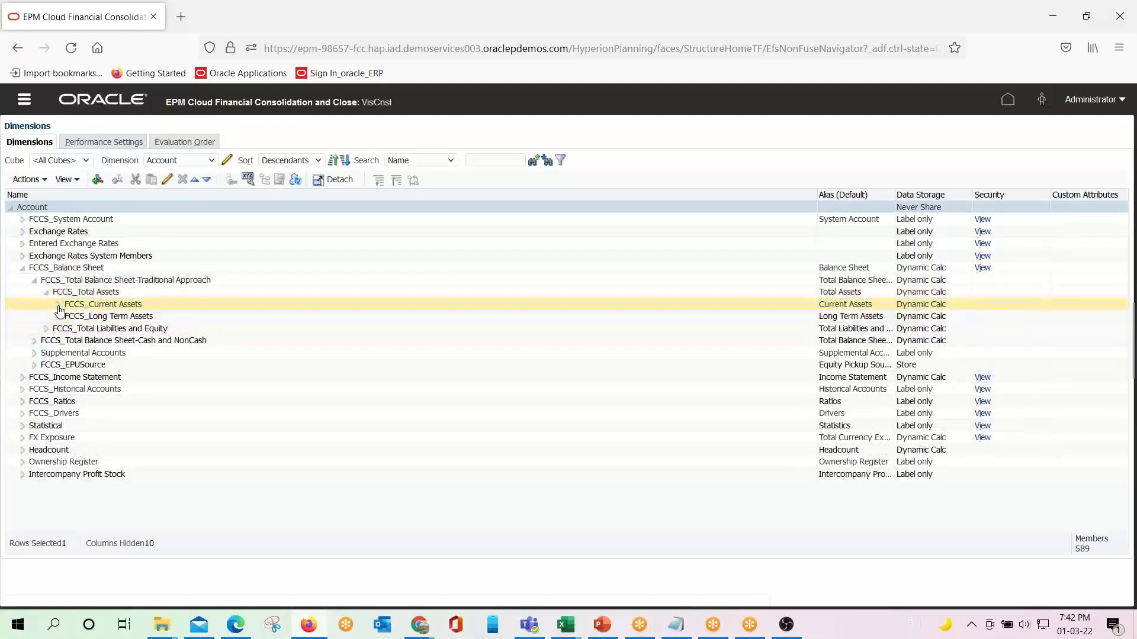
{"action": "left_click", "coordinate": [59, 305]}
{"action": "left_click", "coordinate": [70, 317]}
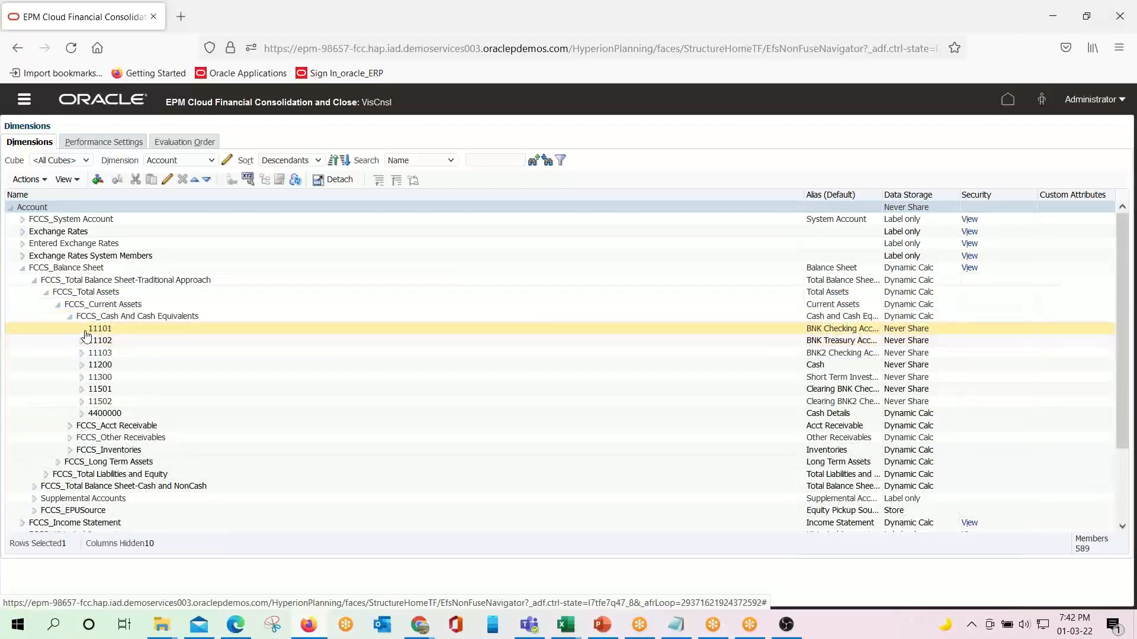
Step: Widen the Alias (Default) column so the full account aliases can be read, and select the Cash account 11200
{"action": "left_click", "coordinate": [203, 317]}
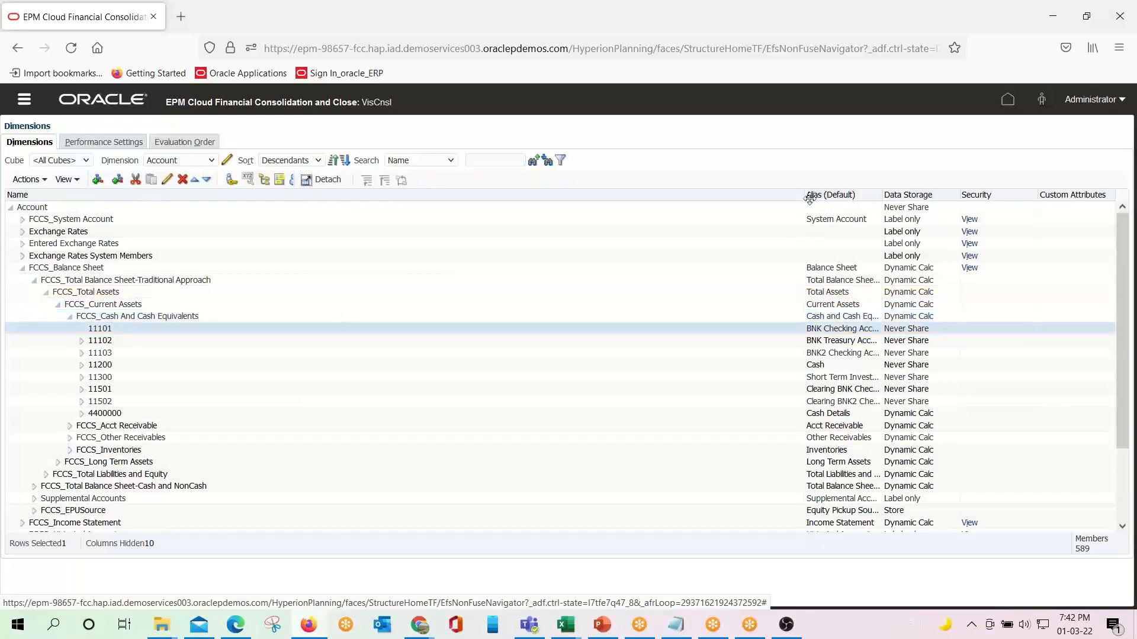
{"action": "left_click_drag", "start_coordinate": [805, 195], "coordinate": [557, 228]}
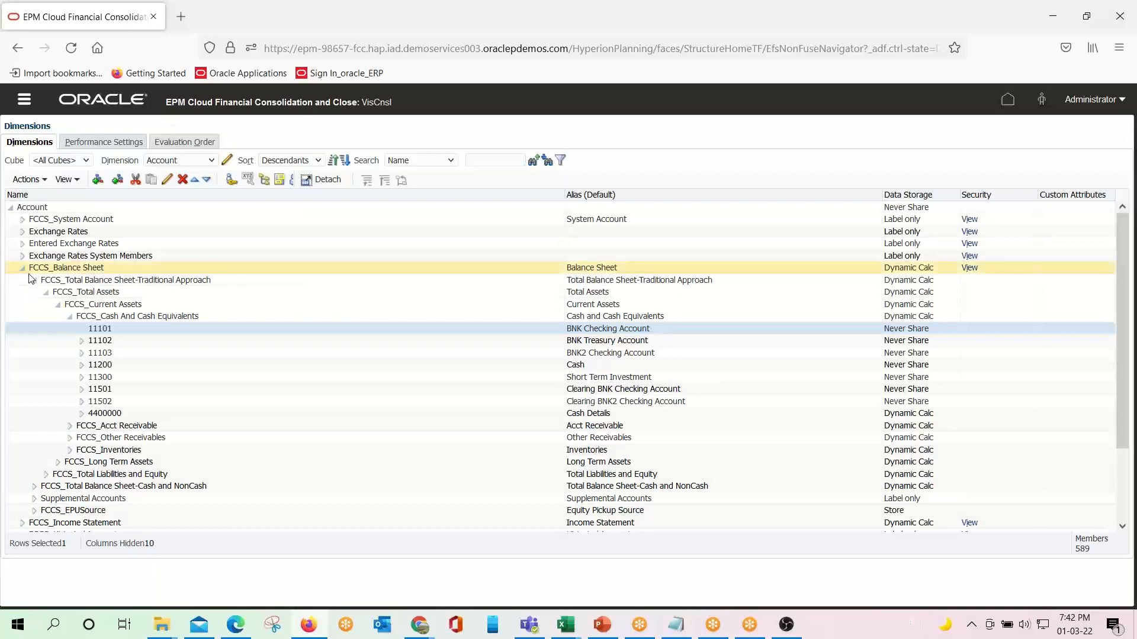
{"action": "left_click", "coordinate": [564, 364]}
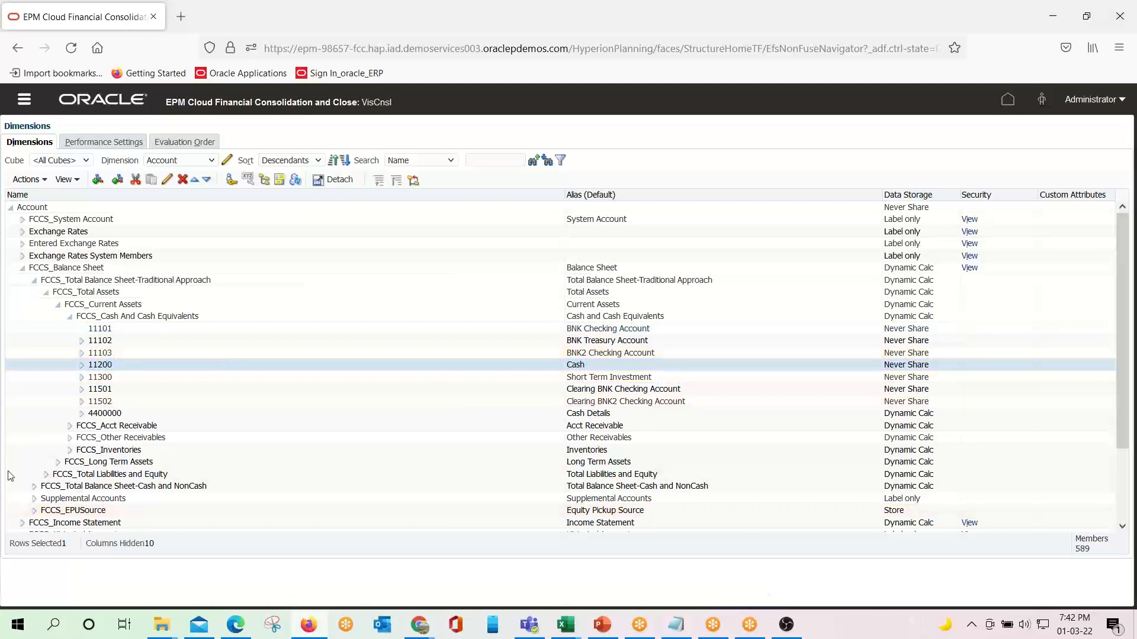
Step: Collapse the FCCS_Total Assets branch with its sublevels and expand FCCS_Total Liabilities and Equity in the Account hierarchy
{"action": "left_click", "coordinate": [71, 317]}
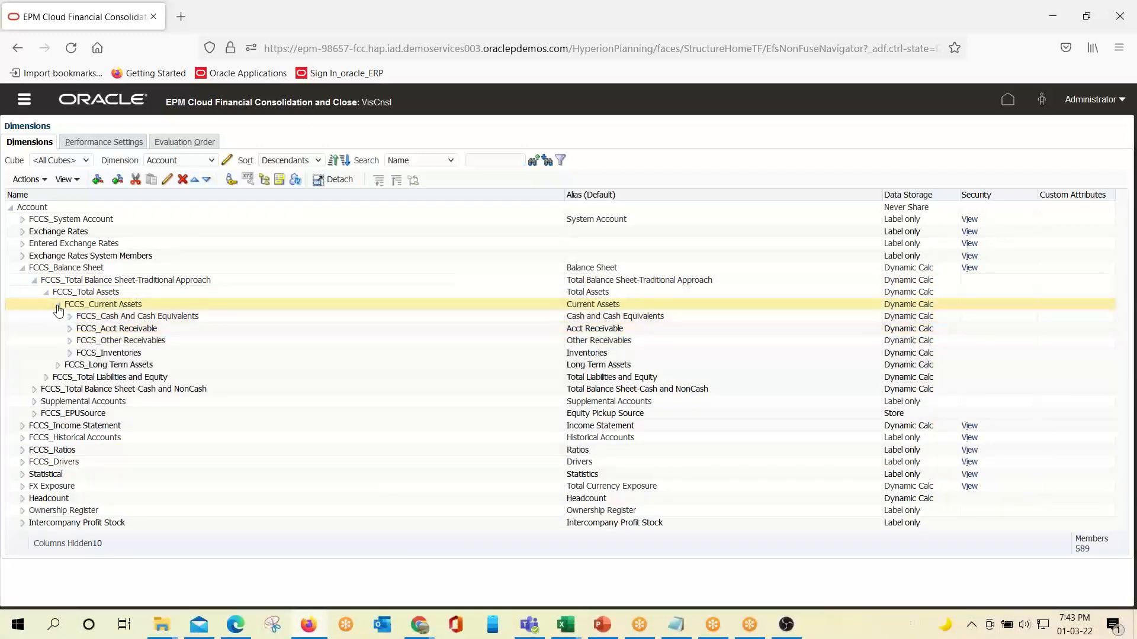
{"action": "left_click", "coordinate": [57, 304]}
{"action": "left_click", "coordinate": [45, 292]}
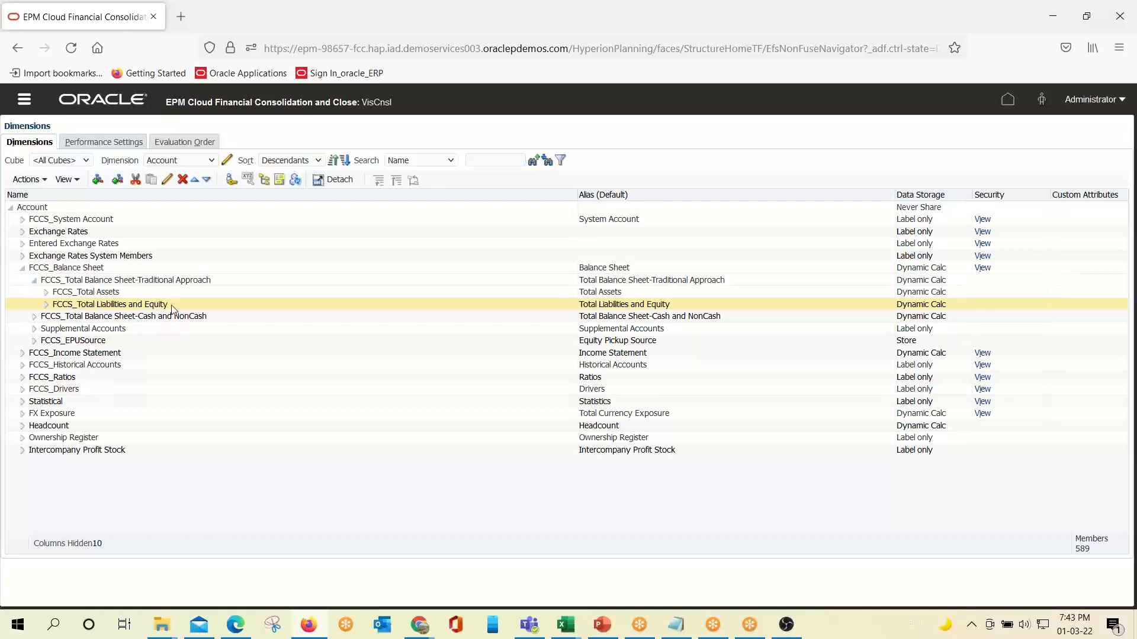
{"action": "left_click", "coordinate": [46, 305]}
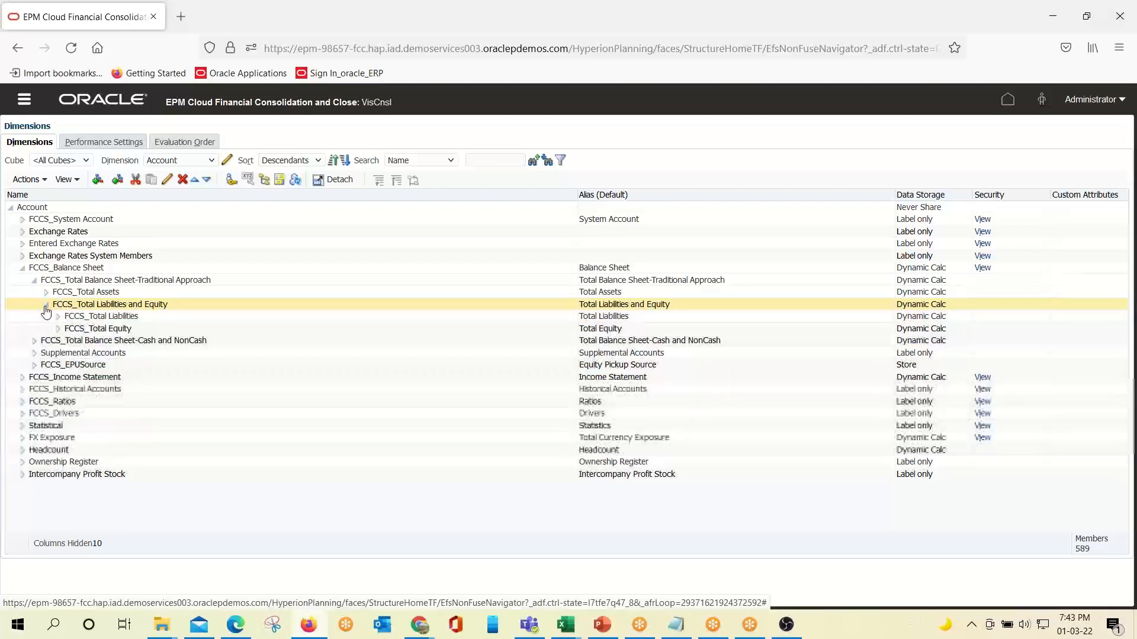
{"action": "left_click", "coordinate": [294, 202]}
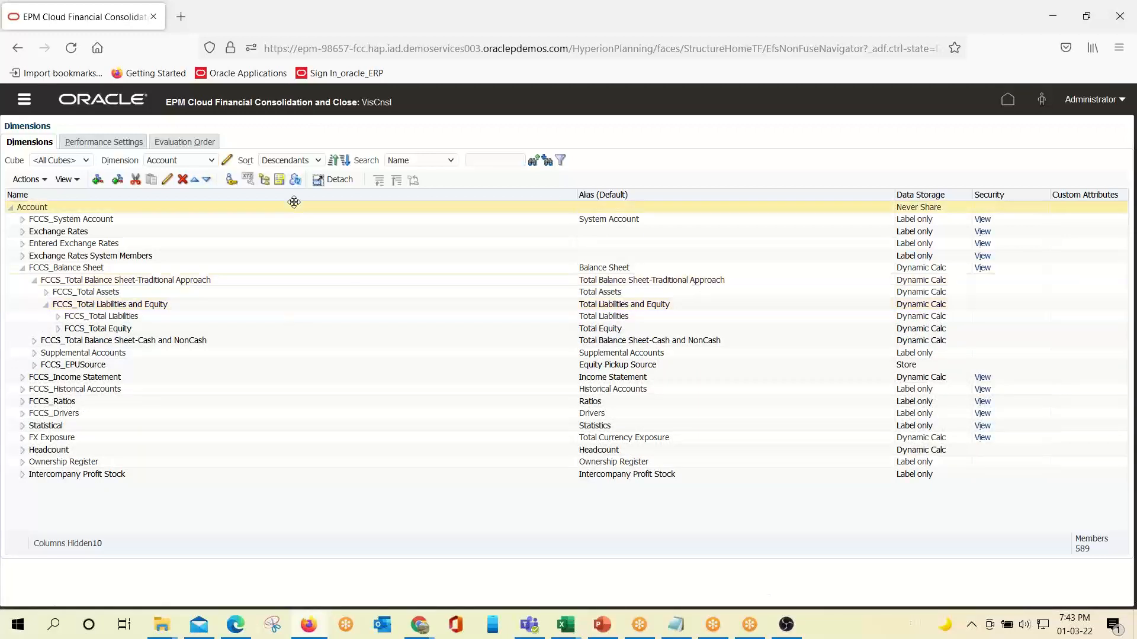
Step: Display the Consolidation dimension, followed by the Data Source dimension with FCCS_Total Data Source expanded
{"action": "left_click", "coordinate": [211, 161]}
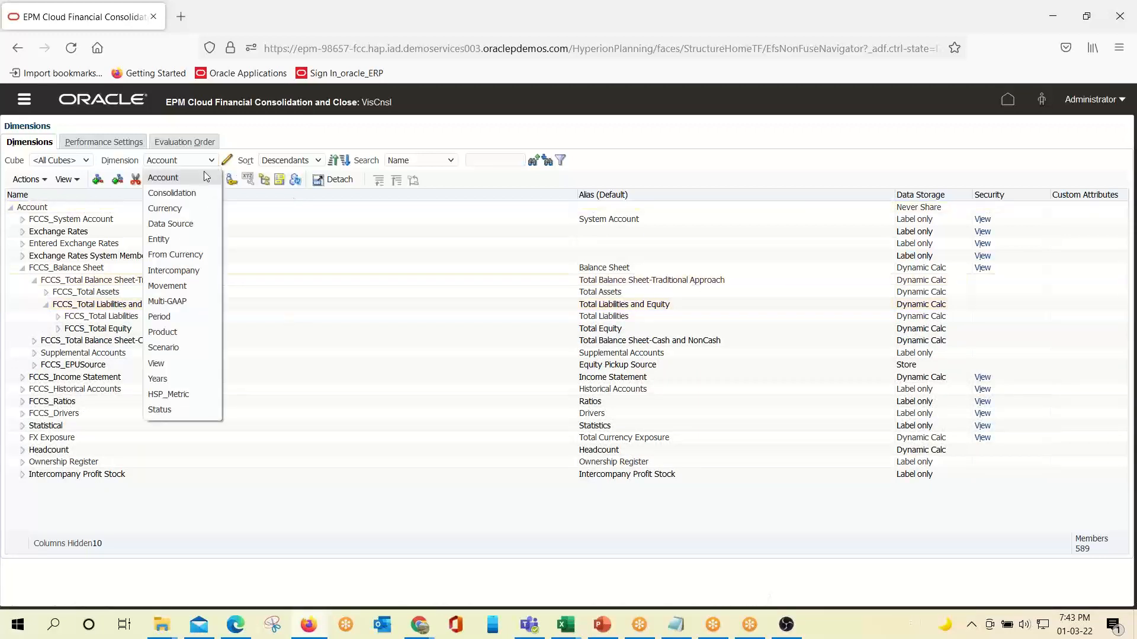
{"action": "left_click", "coordinate": [171, 194]}
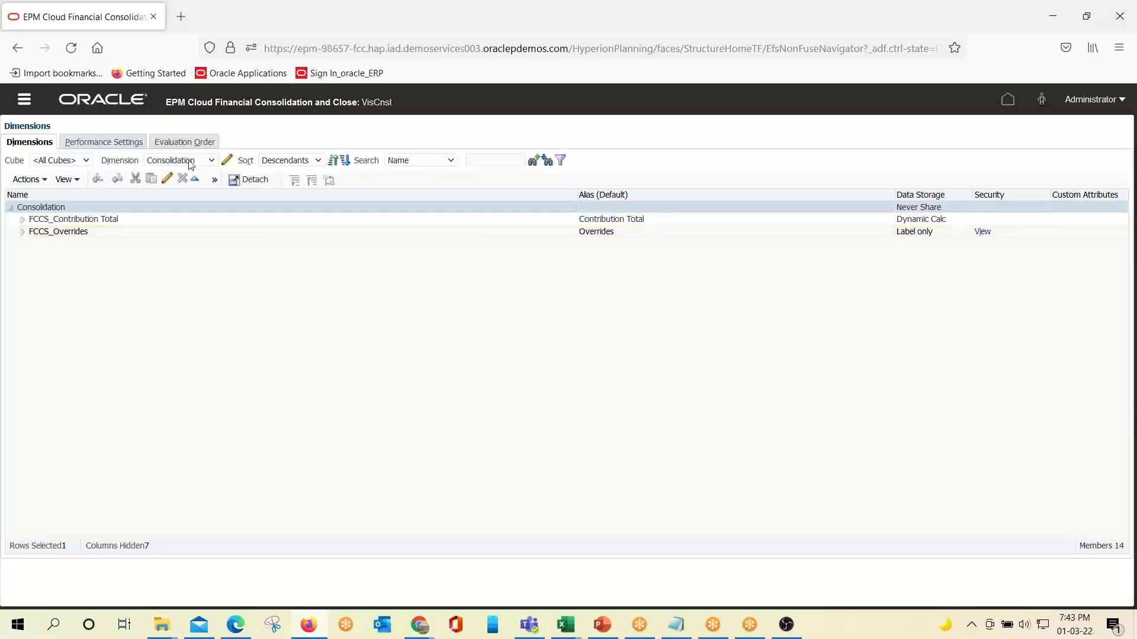
{"action": "left_click", "coordinate": [191, 162]}
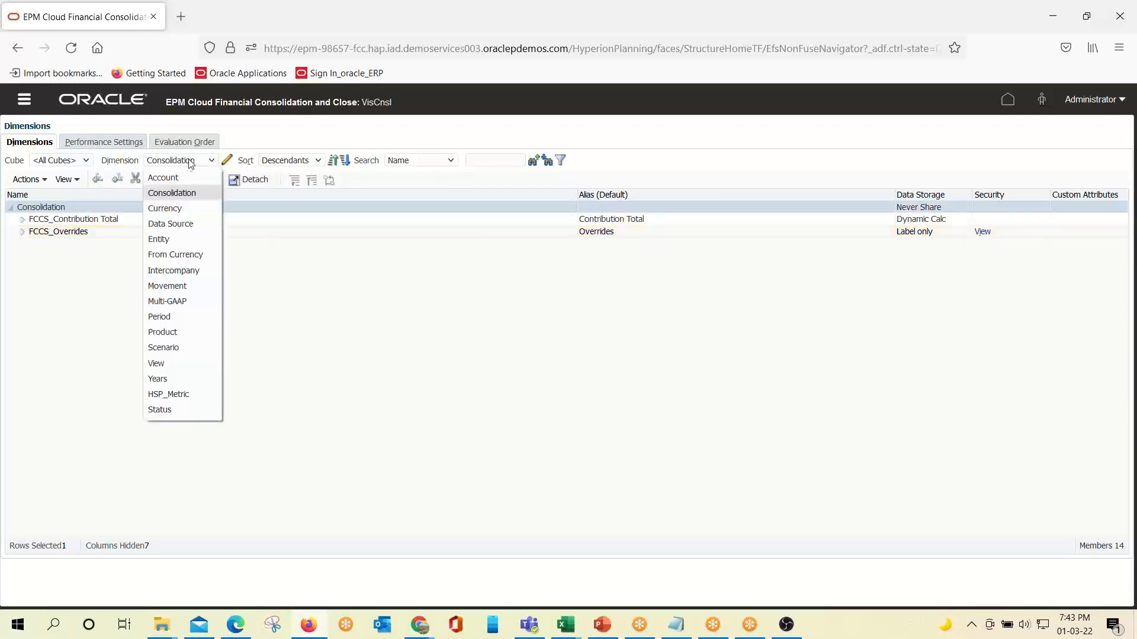
{"action": "left_click", "coordinate": [178, 224]}
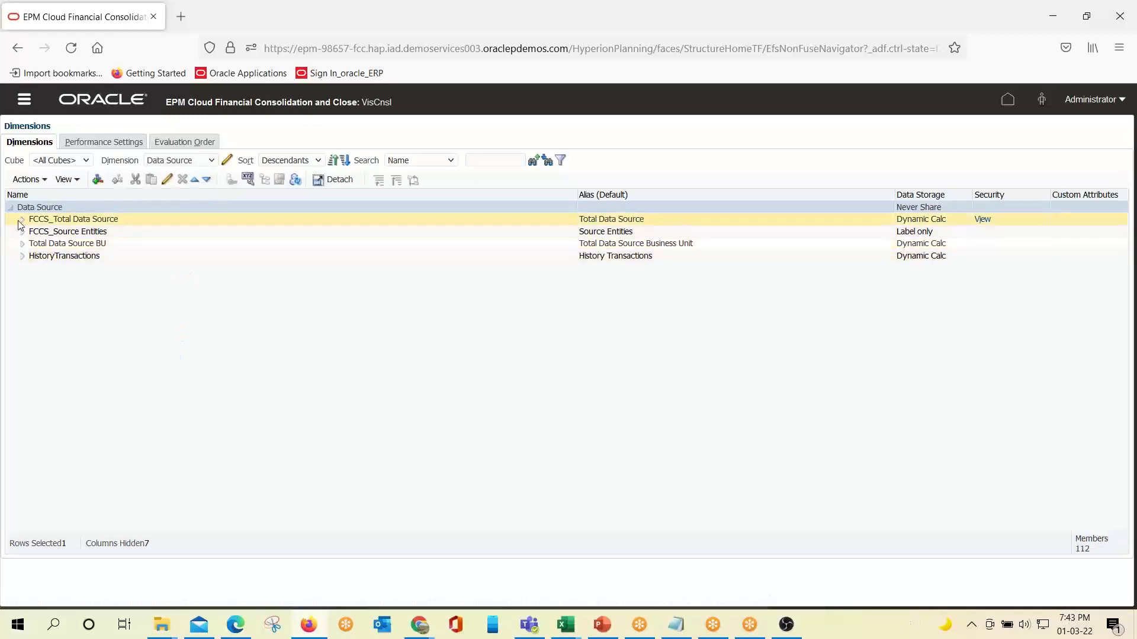
{"action": "left_click", "coordinate": [22, 220]}
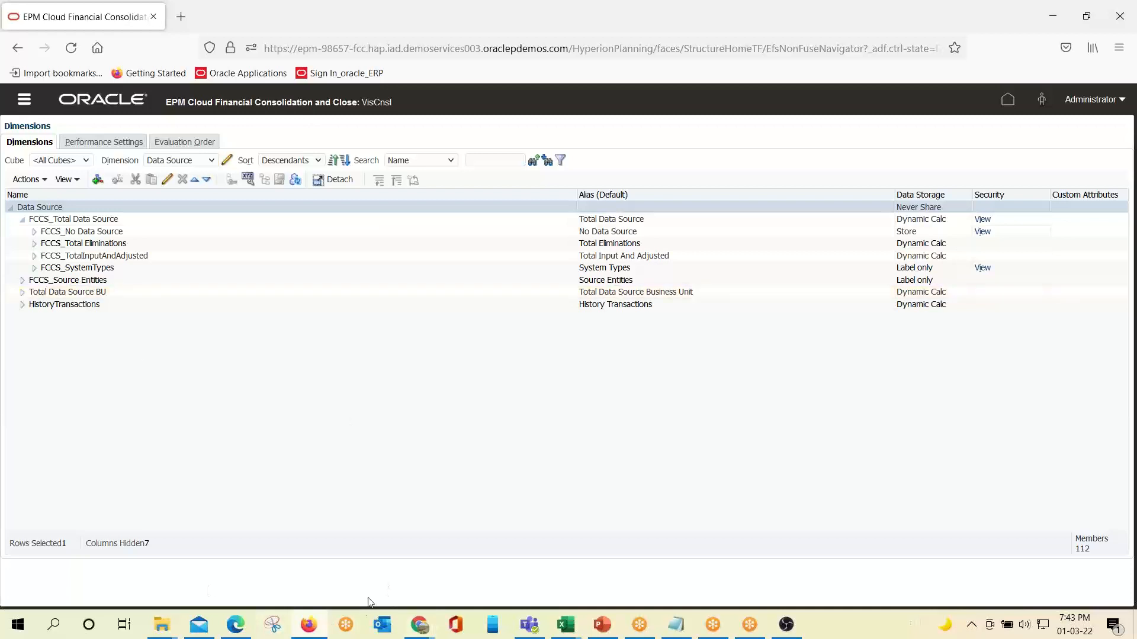
Step: Switch to PowerPoint to review the Trial Balance bullet on slide 2, and return to the Dimensions editor in the browser
{"action": "left_click", "coordinate": [602, 624]}
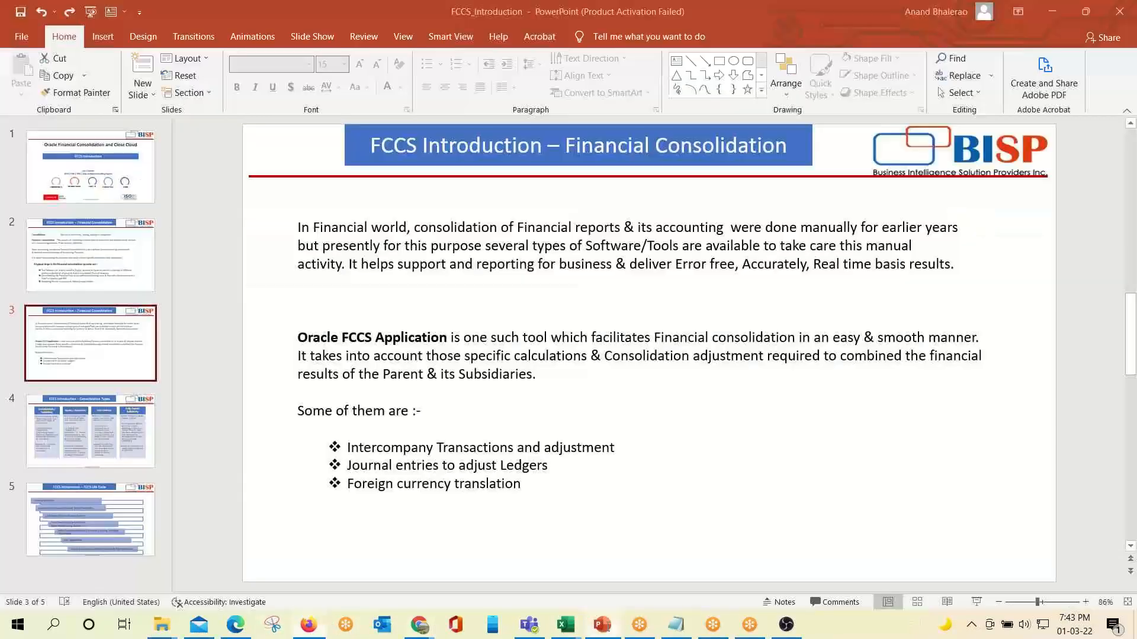
{"action": "left_click", "coordinate": [72, 272]}
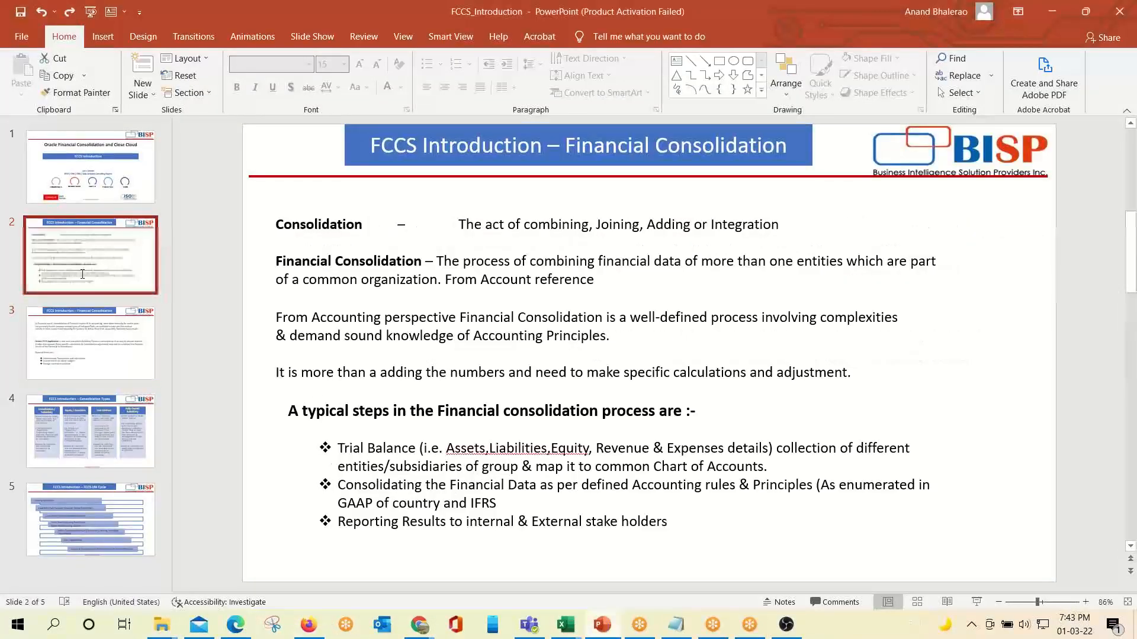
{"action": "left_click", "coordinate": [447, 448]}
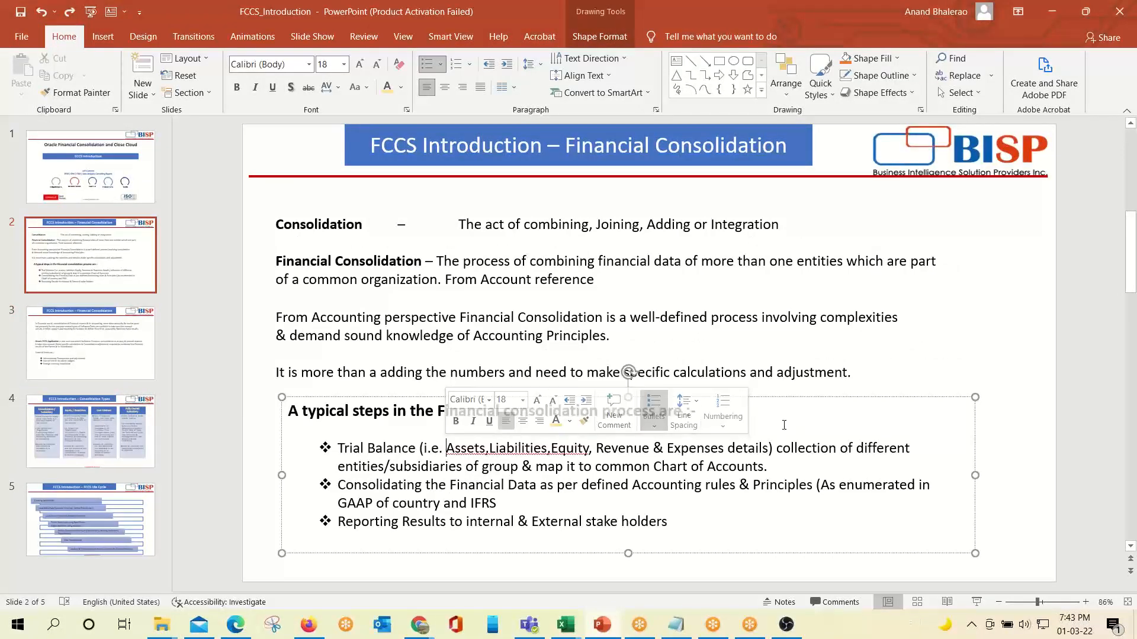
{"action": "left_click", "coordinate": [773, 468]}
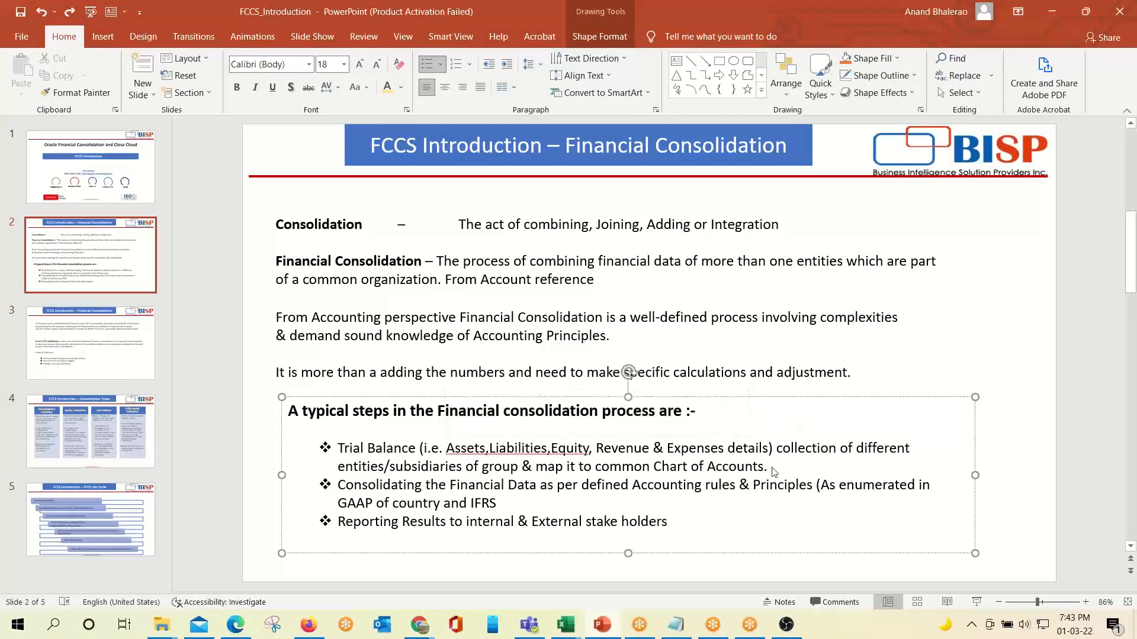
{"action": "key", "text": "alt+Tab"}
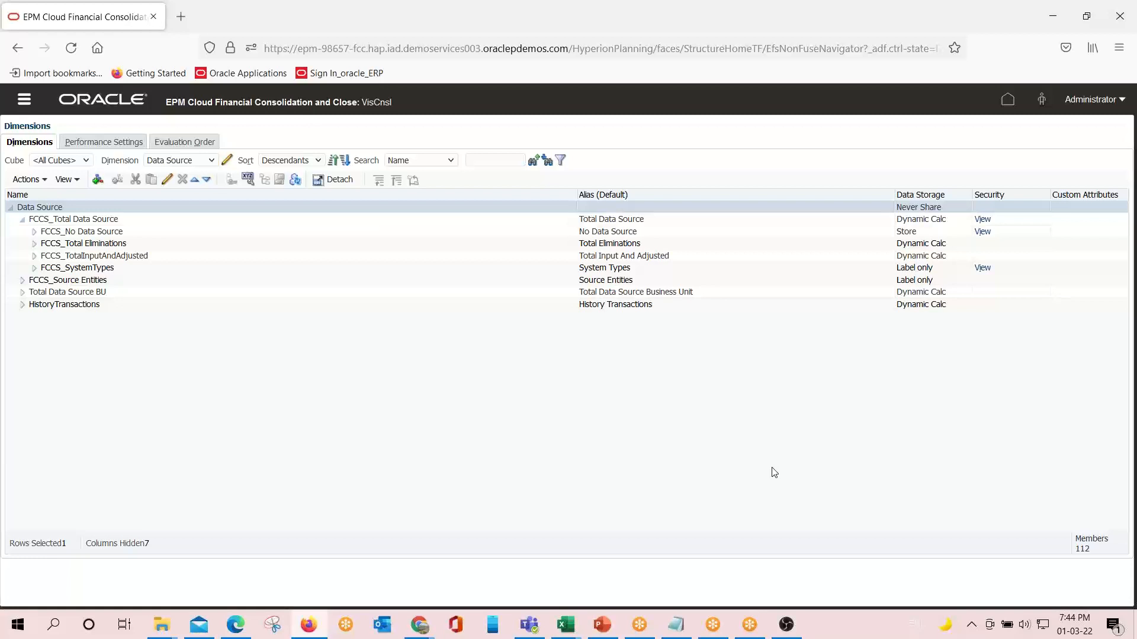
Step: Review the From Currency and Intercompany dimensions, expanding FCCS_Intercompany Top, and return to the Account dimension
{"action": "left_click", "coordinate": [192, 163]}
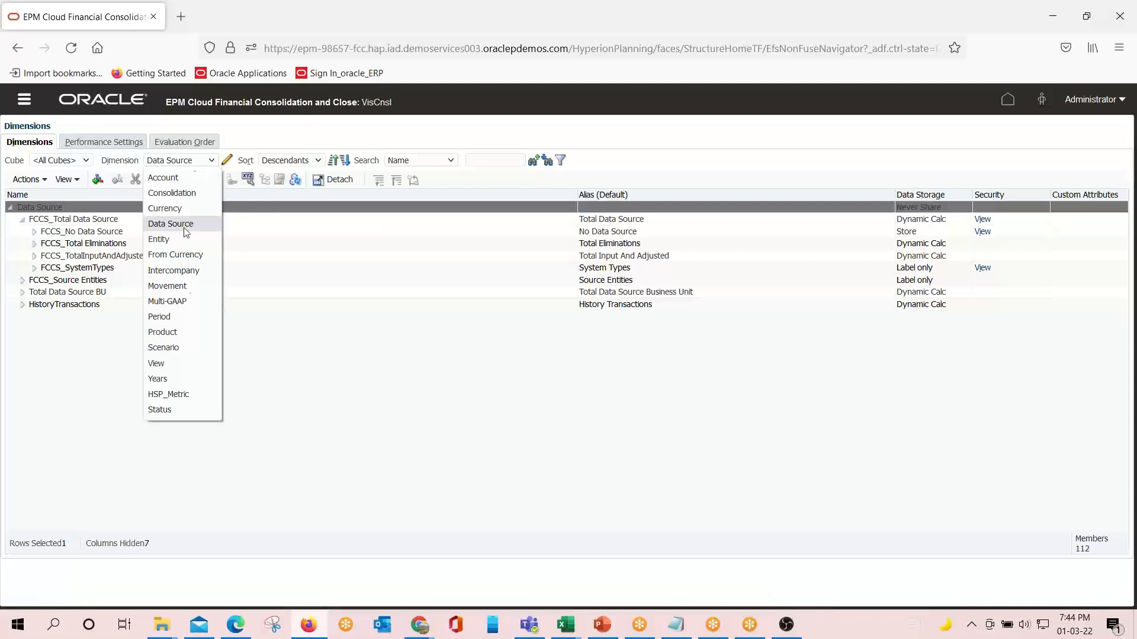
{"action": "left_click", "coordinate": [192, 256]}
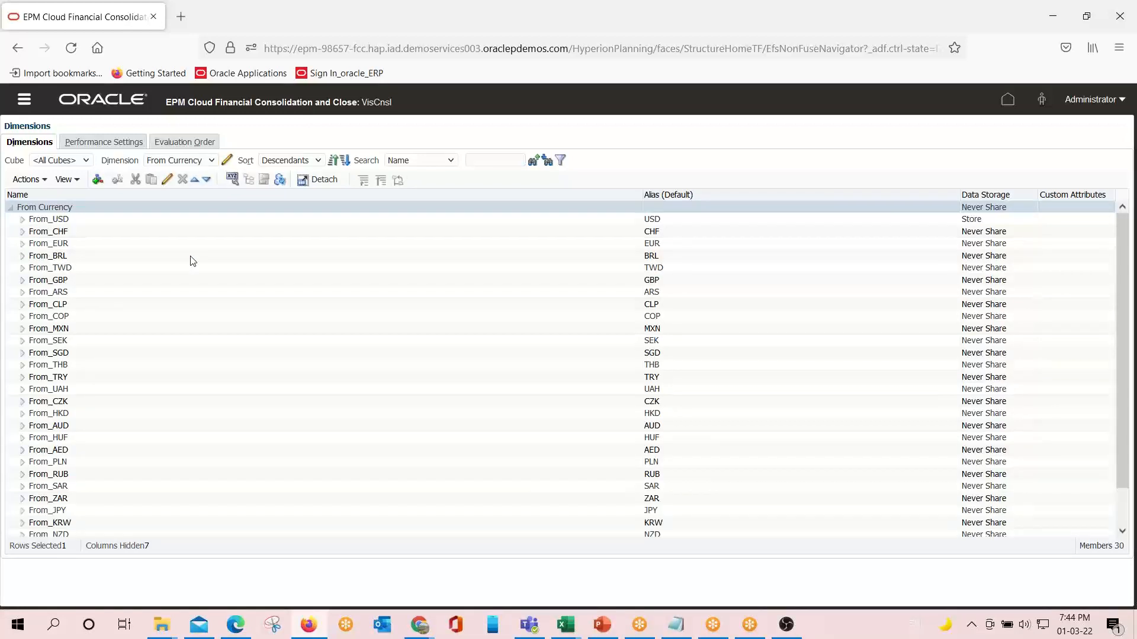
{"action": "left_click", "coordinate": [199, 166]}
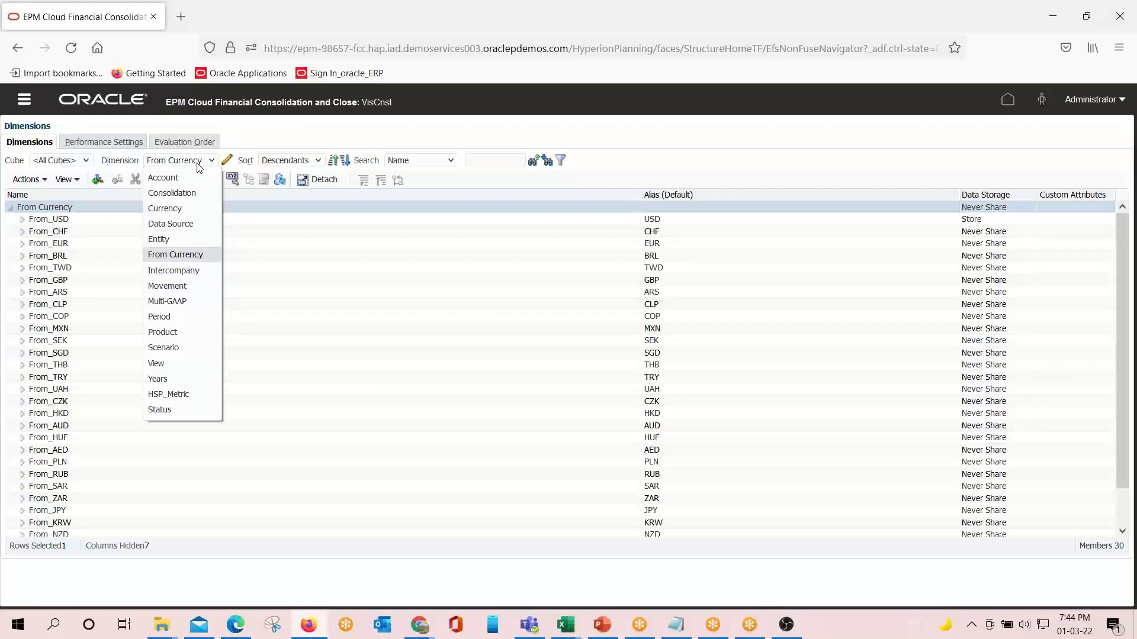
{"action": "left_click", "coordinate": [195, 273]}
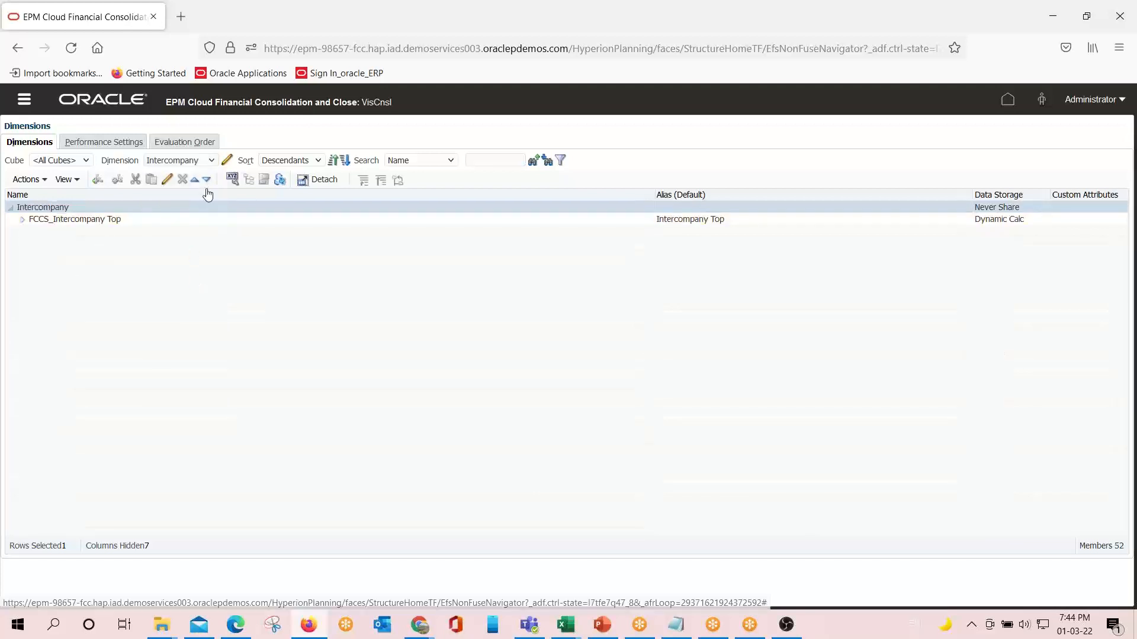
{"action": "left_click", "coordinate": [22, 220]}
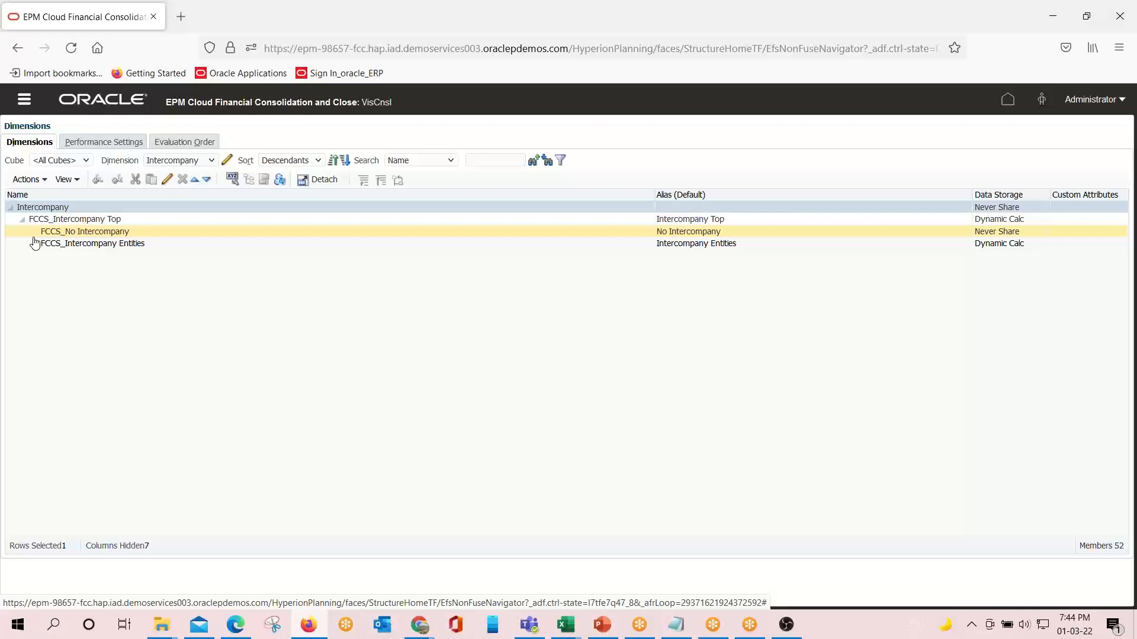
{"action": "left_click", "coordinate": [177, 161]}
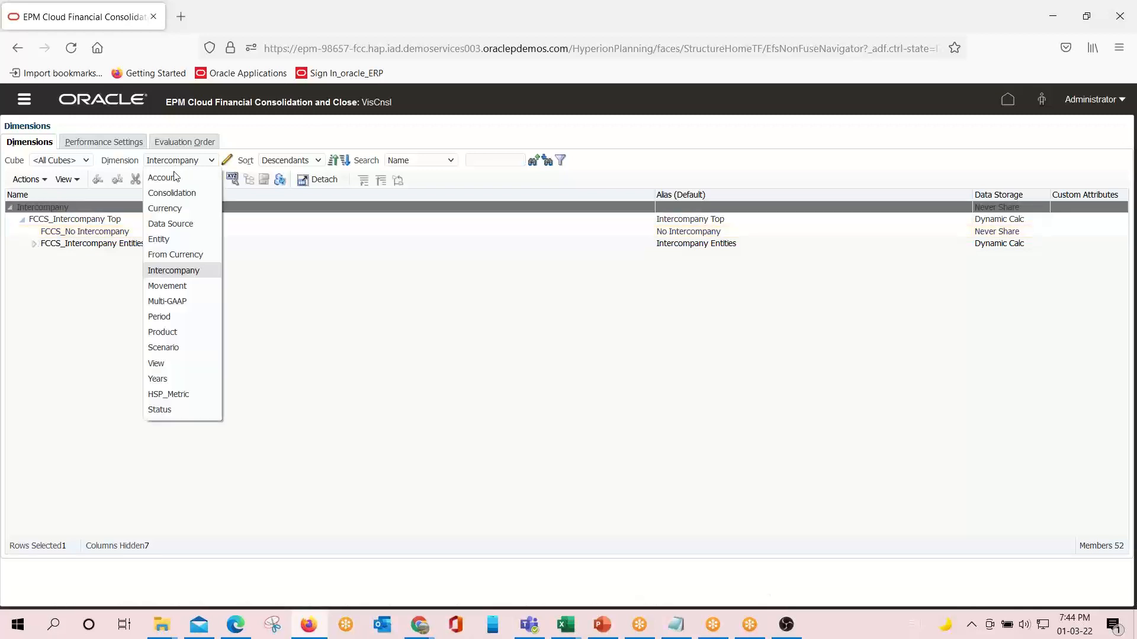
{"action": "left_click", "coordinate": [175, 177]}
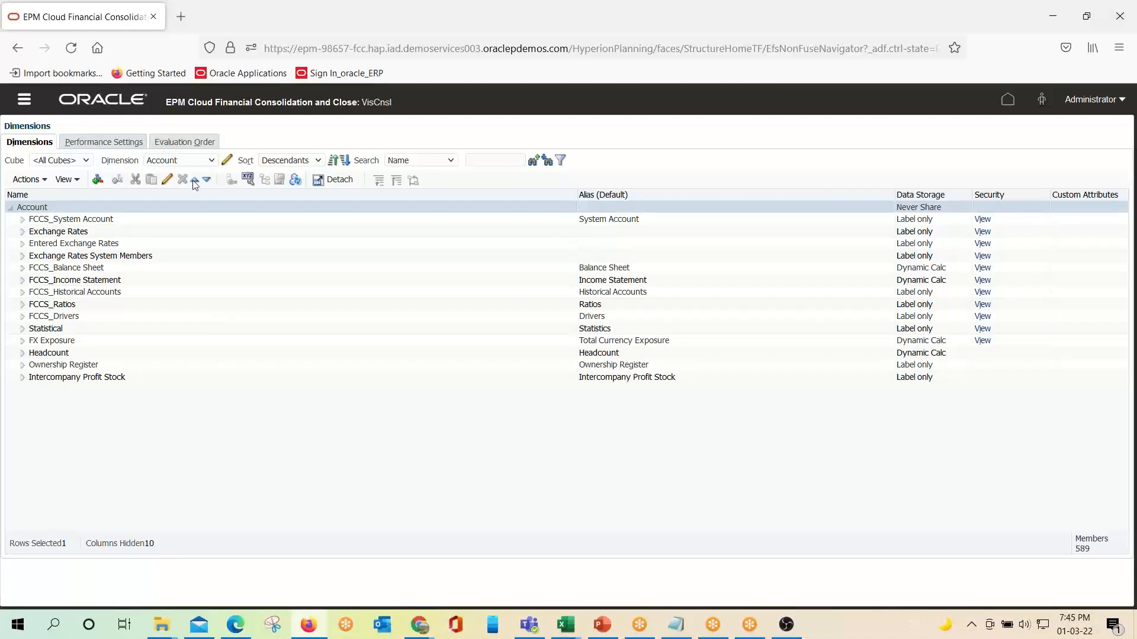
Step: From the home page, look at the Configure: Consolidation task list, and return home to show the Application options
{"action": "left_click", "coordinate": [1008, 101]}
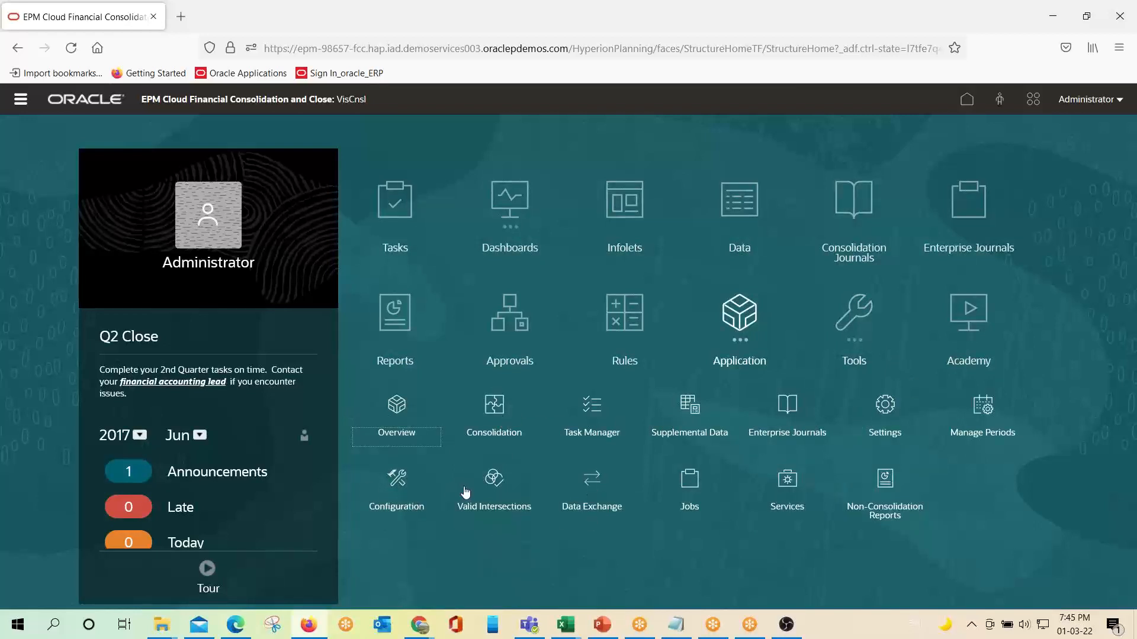
{"action": "left_click", "coordinate": [409, 478]}
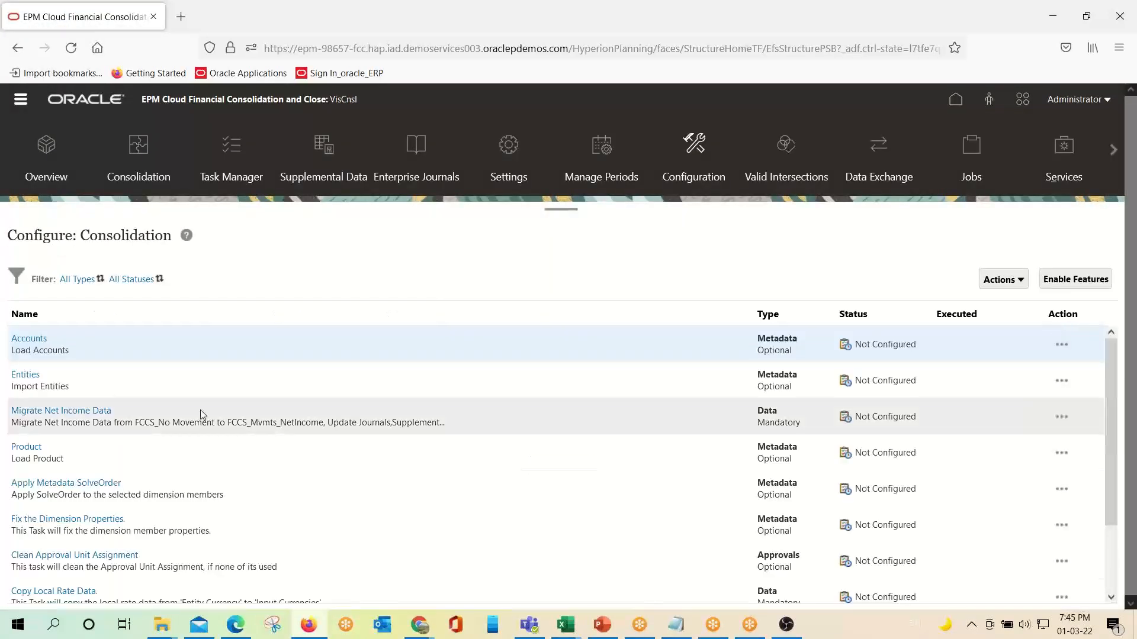
{"action": "left_click", "coordinate": [956, 107]}
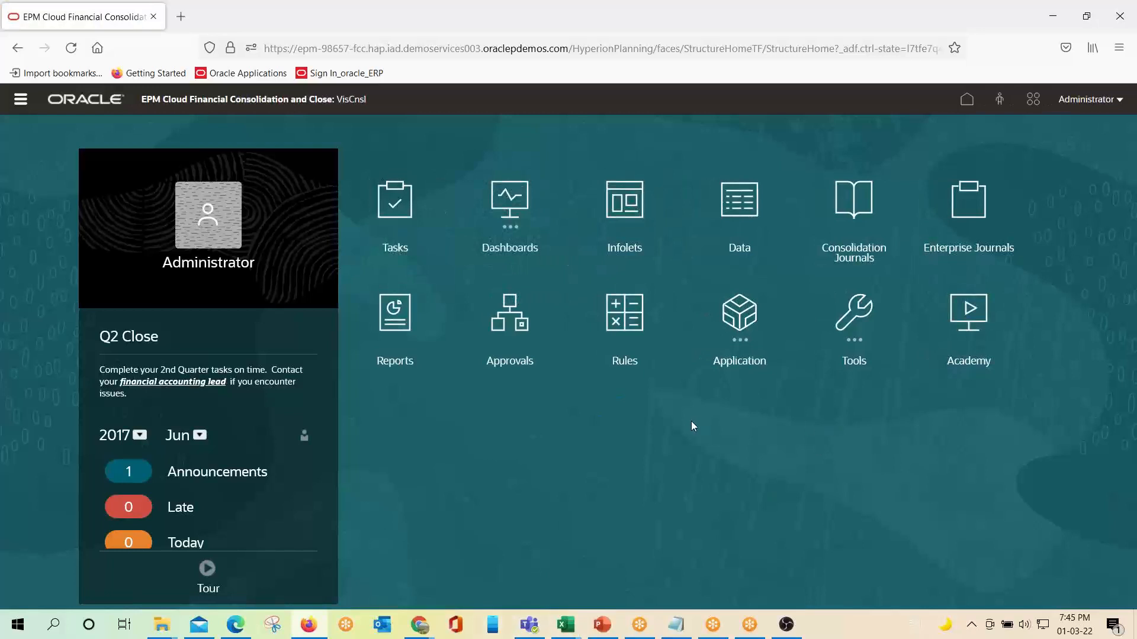
{"action": "left_click", "coordinate": [743, 305]}
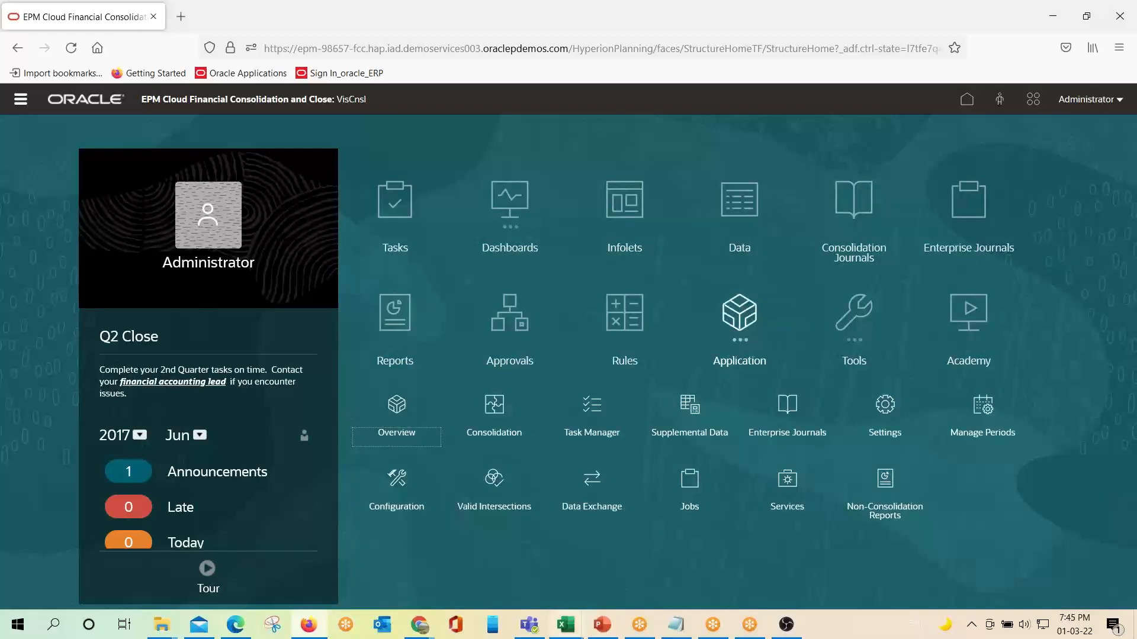
Step: Switch to the FCCS_Example1 workbook in Excel, and show slide 2 of the FCCS_Introduction presentation in PowerPoint
{"action": "mouse_move", "coordinate": [566, 625]}
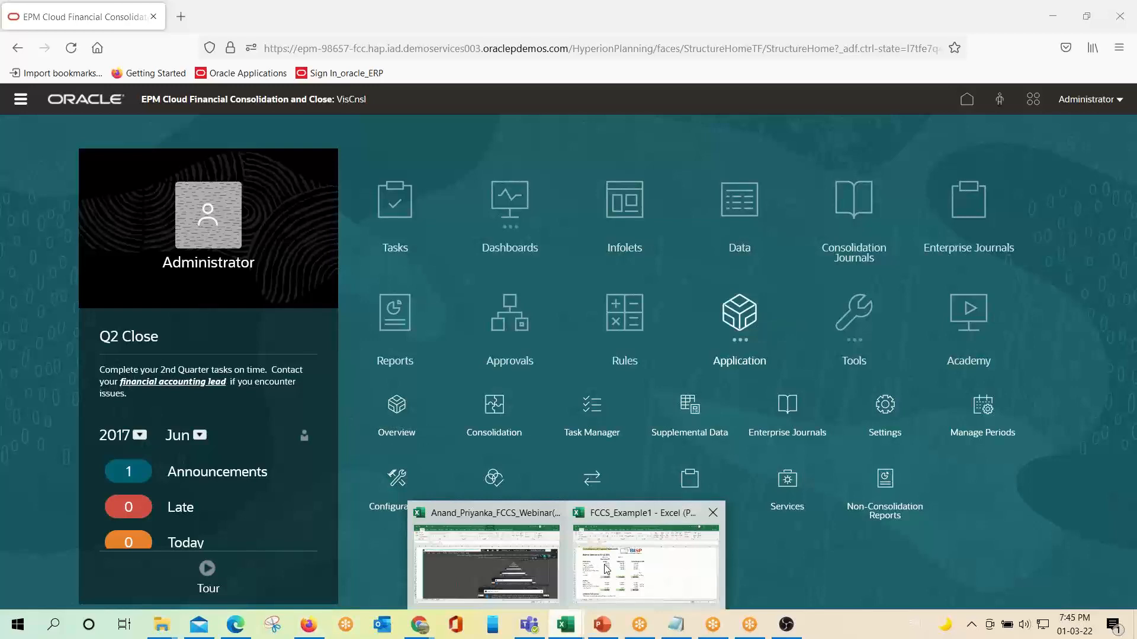
{"action": "left_click", "coordinate": [584, 598]}
{"action": "left_click", "coordinate": [567, 635]}
{"action": "left_click", "coordinate": [568, 635]}
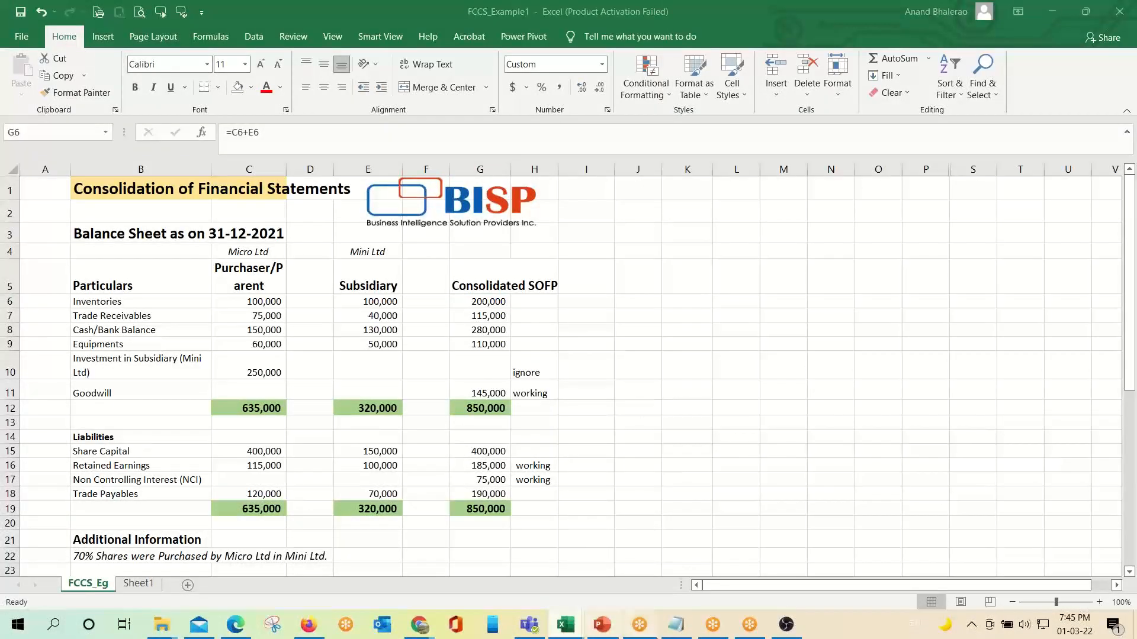
{"action": "left_click", "coordinate": [599, 626]}
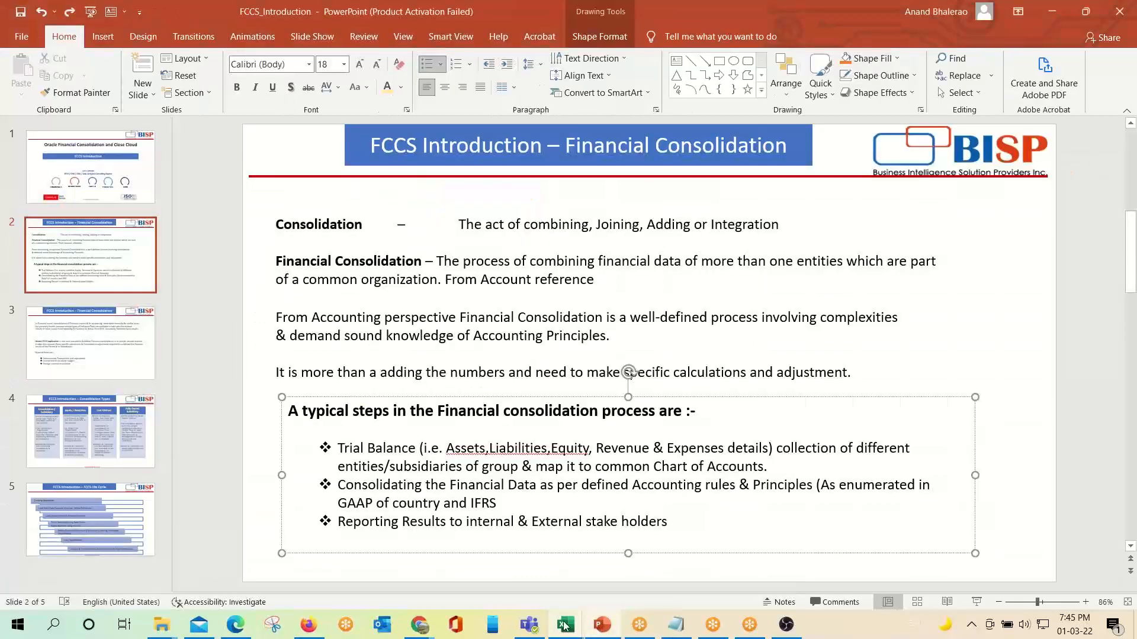
{"action": "left_click", "coordinate": [50, 173]}
{"action": "left_click", "coordinate": [89, 255]}
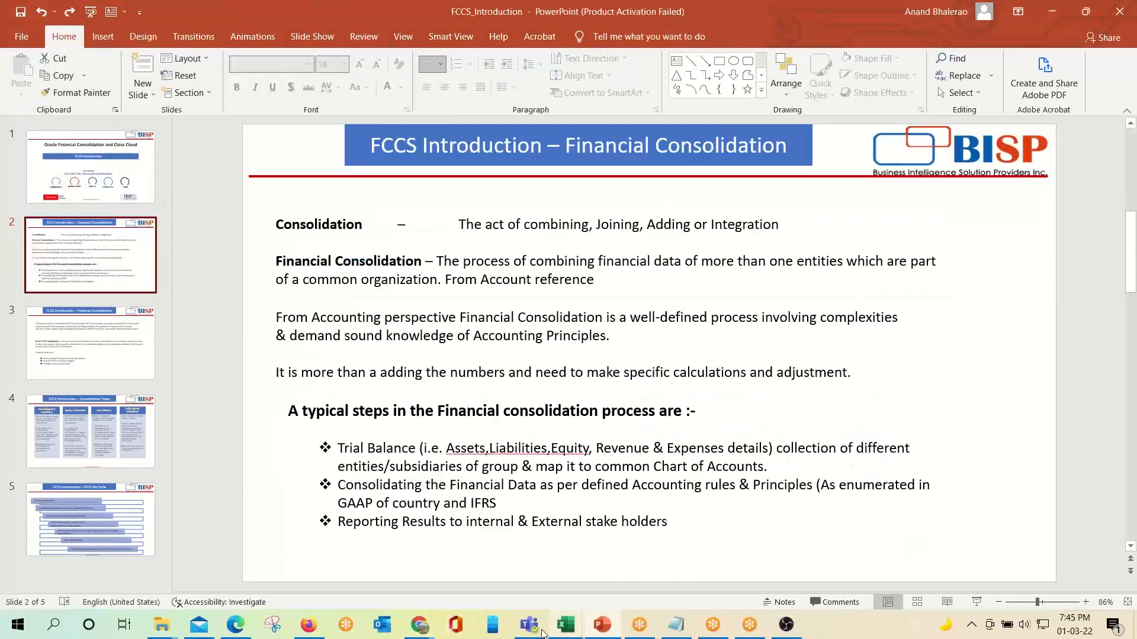
Step: Switch back to the FCCS home page in the browser and collapse the Application options
{"action": "left_click", "coordinate": [308, 626]}
{"action": "mouse_move", "coordinate": [670, 637]}
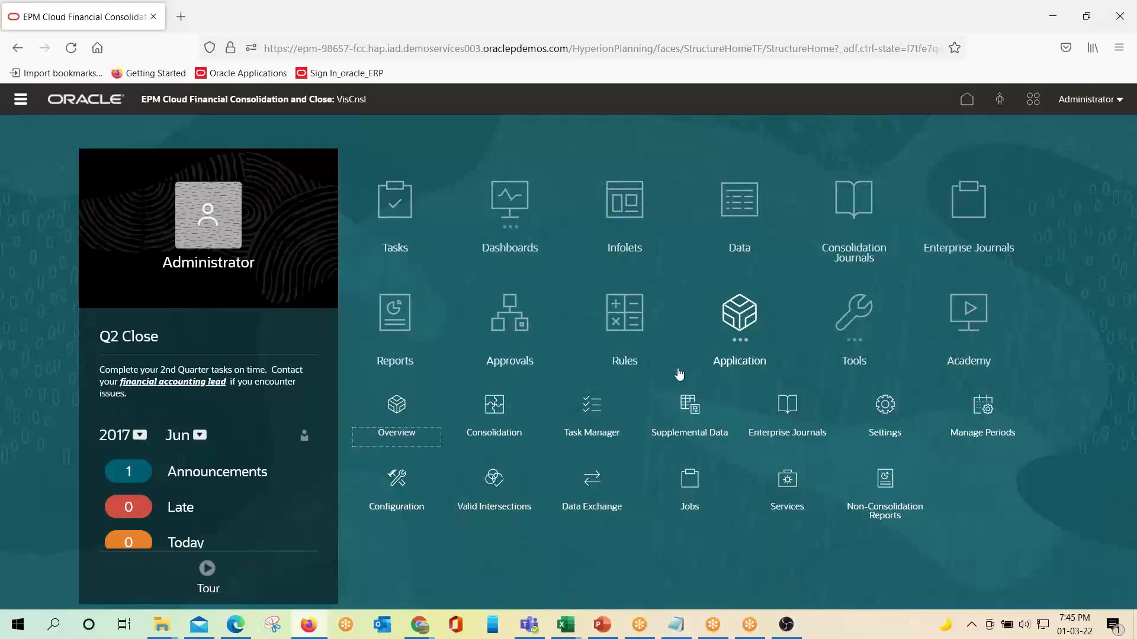
{"action": "left_click", "coordinate": [733, 318]}
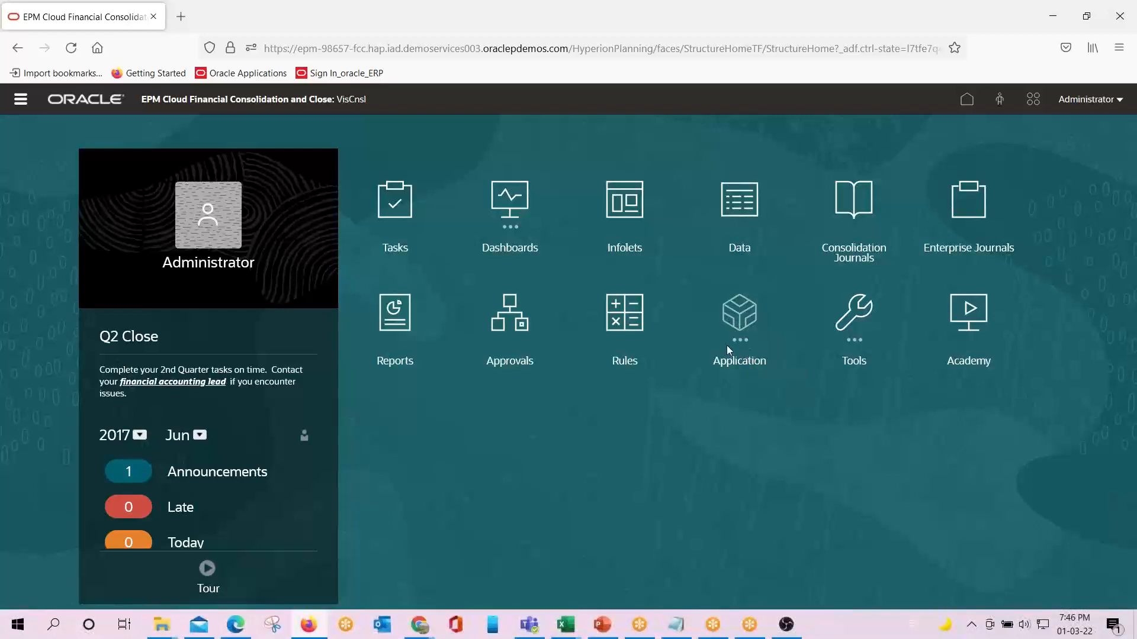
Step: Switch to the FCCS_Introduction presentation in PowerPoint and page through its slides to the FCCS Life Cycle slide
{"action": "left_click", "coordinate": [602, 625]}
{"action": "left_click", "coordinate": [86, 186]}
{"action": "left_click", "coordinate": [99, 343]}
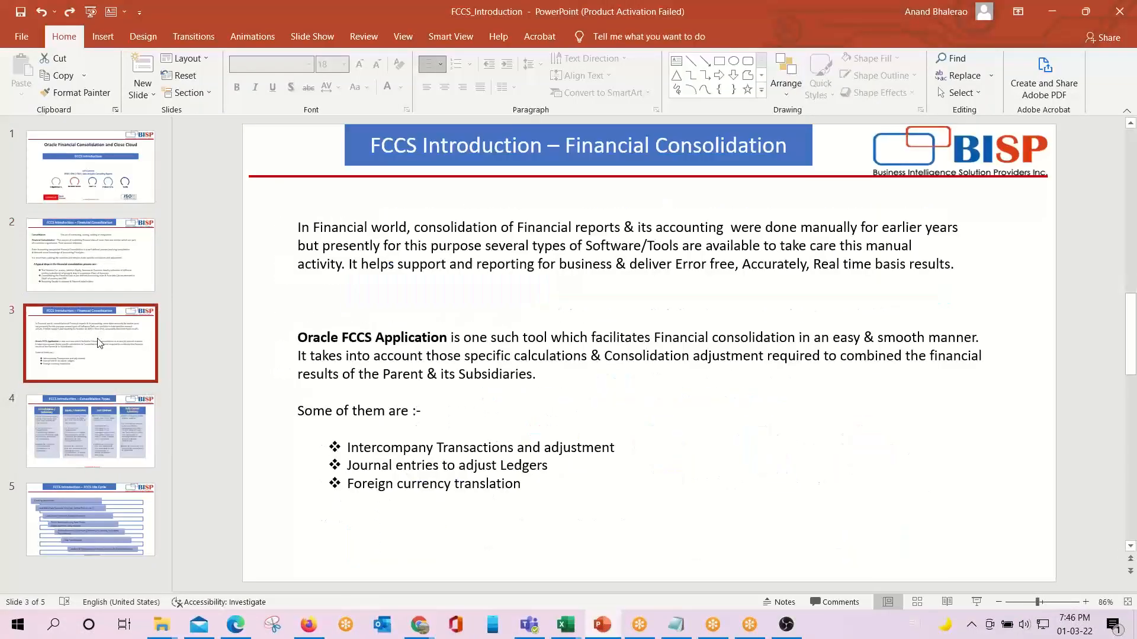
{"action": "left_click", "coordinate": [101, 439]}
{"action": "left_click", "coordinate": [103, 516]}
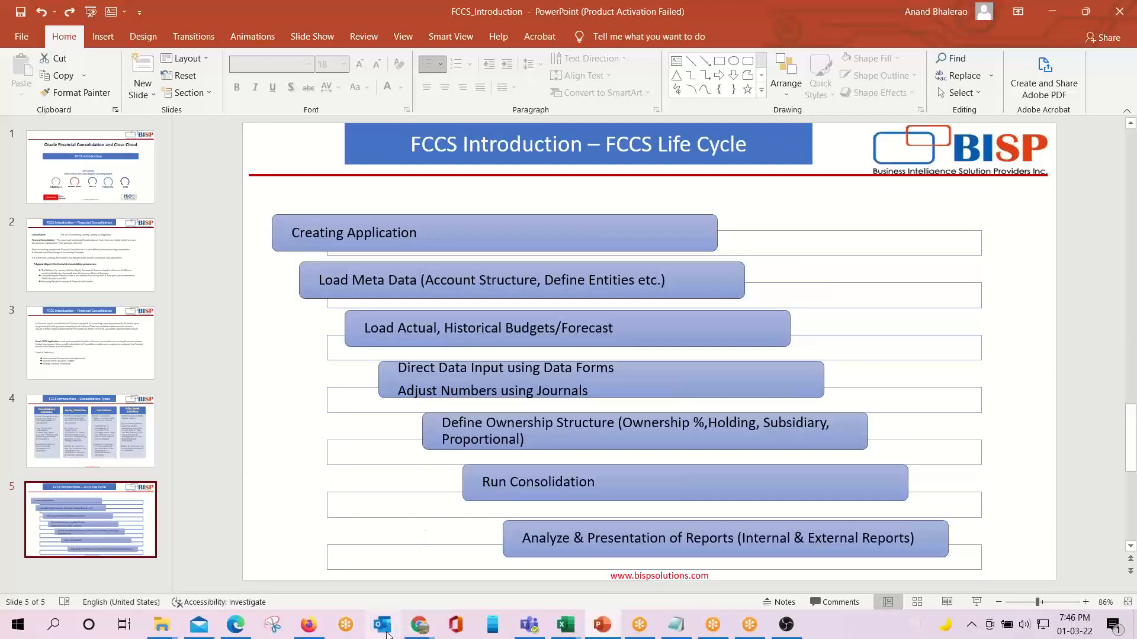
Step: Bring the FCCS_Introduction presentation back to its title slide, glancing at the FCCS home page in the browser in between
{"action": "left_click", "coordinate": [313, 631]}
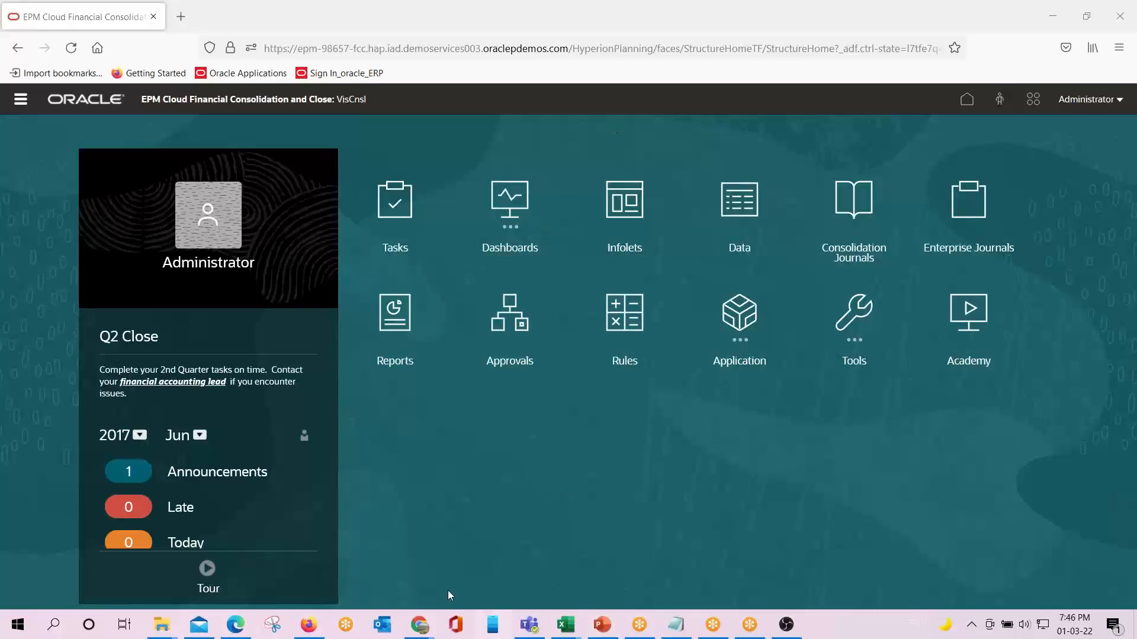
{"action": "left_click", "coordinate": [601, 624]}
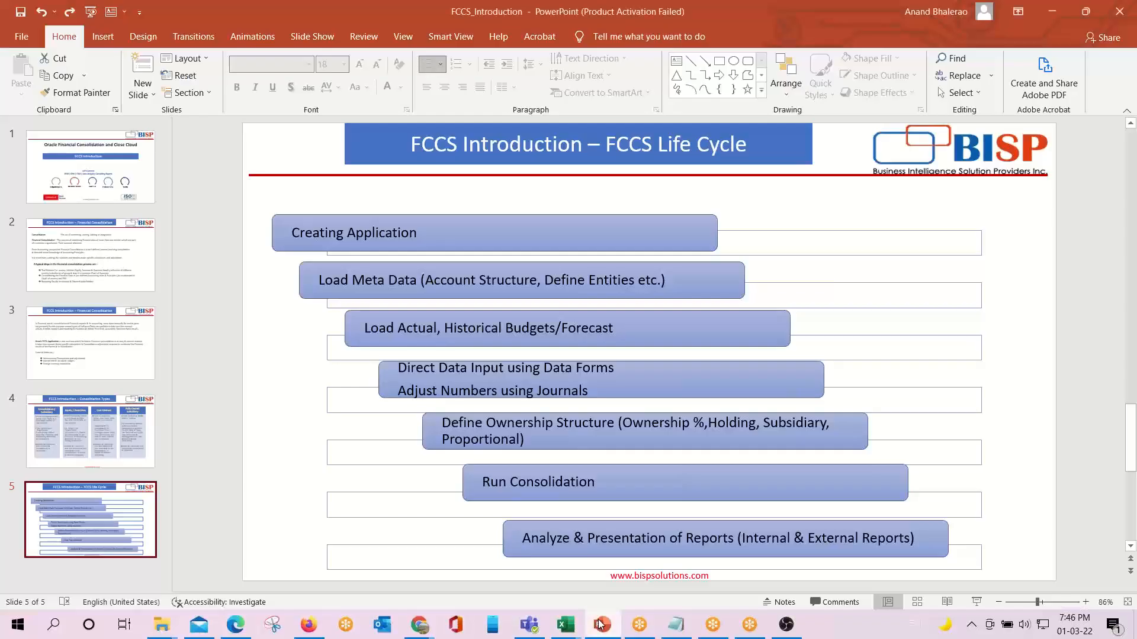
{"action": "key", "text": "Home"}
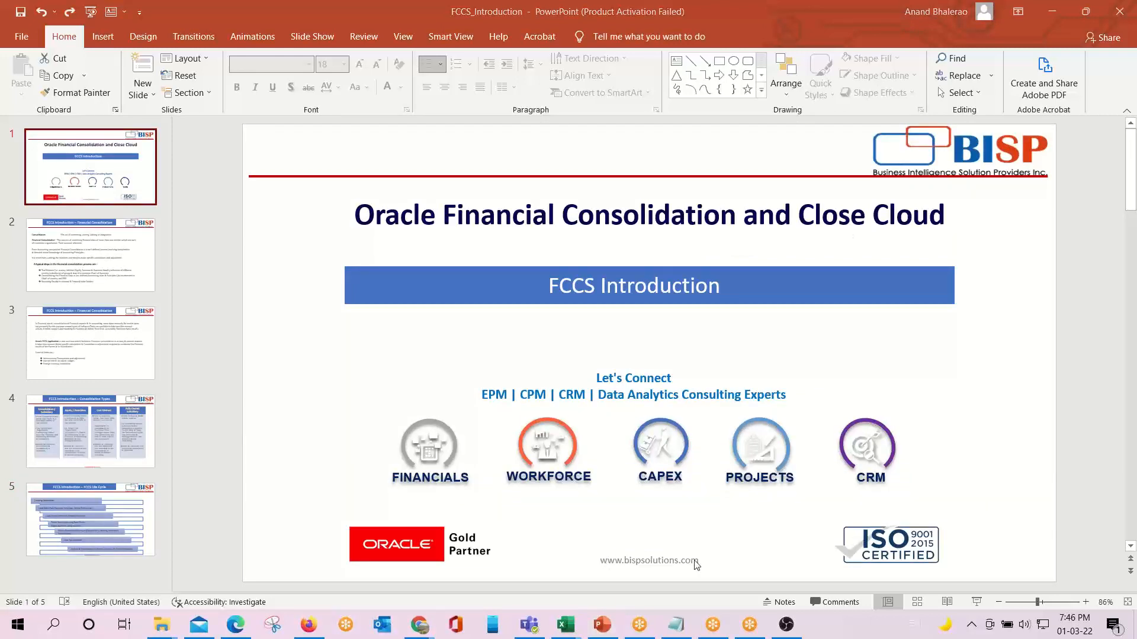
{"action": "left_click", "coordinate": [112, 246]}
{"action": "left_click", "coordinate": [101, 162]}
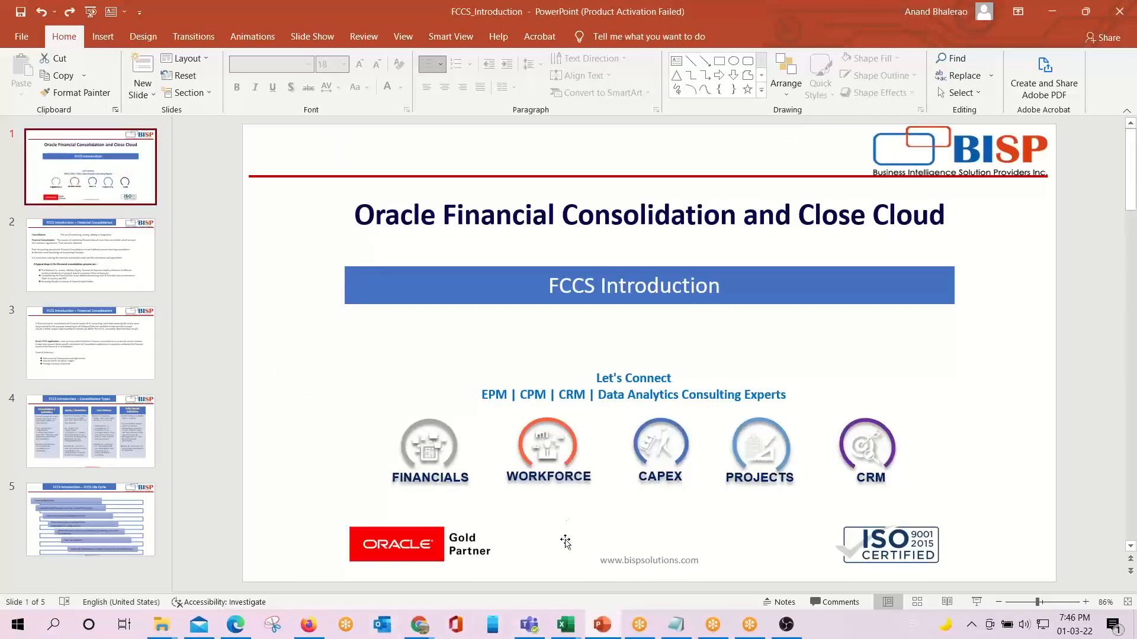
{"action": "left_click", "coordinate": [308, 625]}
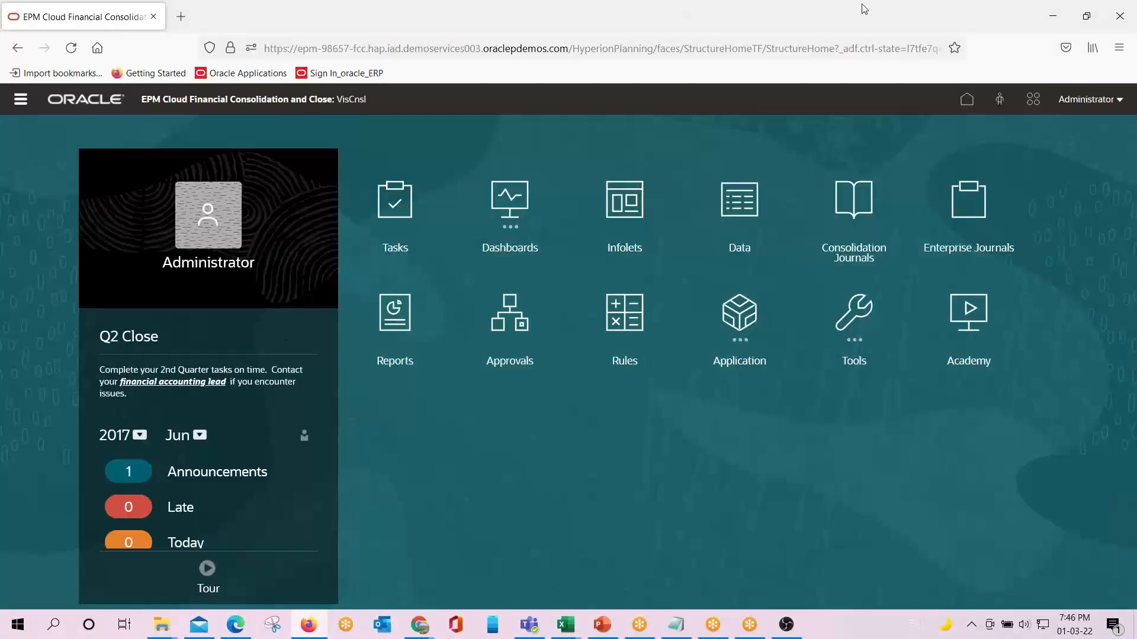
{"action": "left_click", "coordinate": [609, 631]}
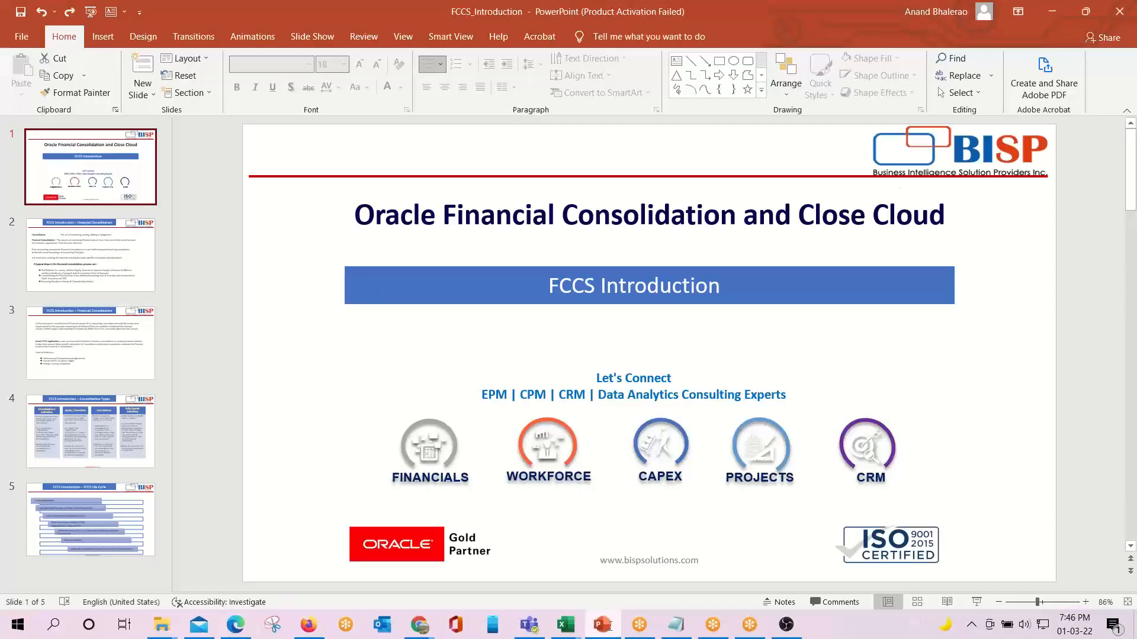